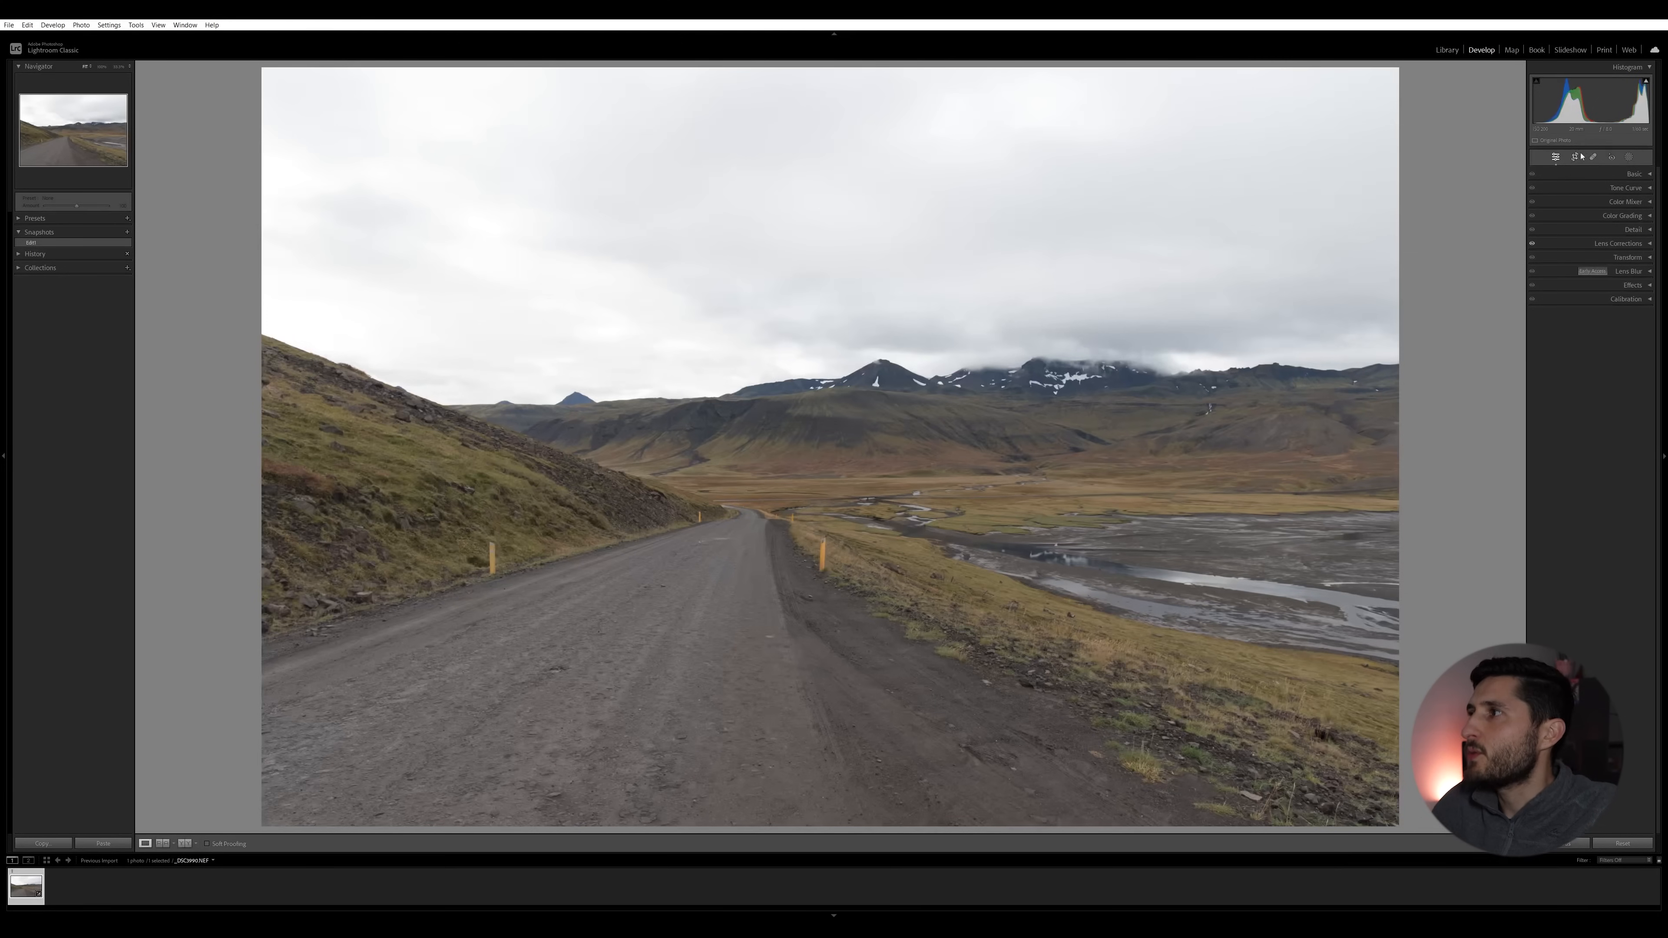
- Raise the photo's exposure slightly and set Highlights to -100 in the basic adjustments
click(1650, 174)
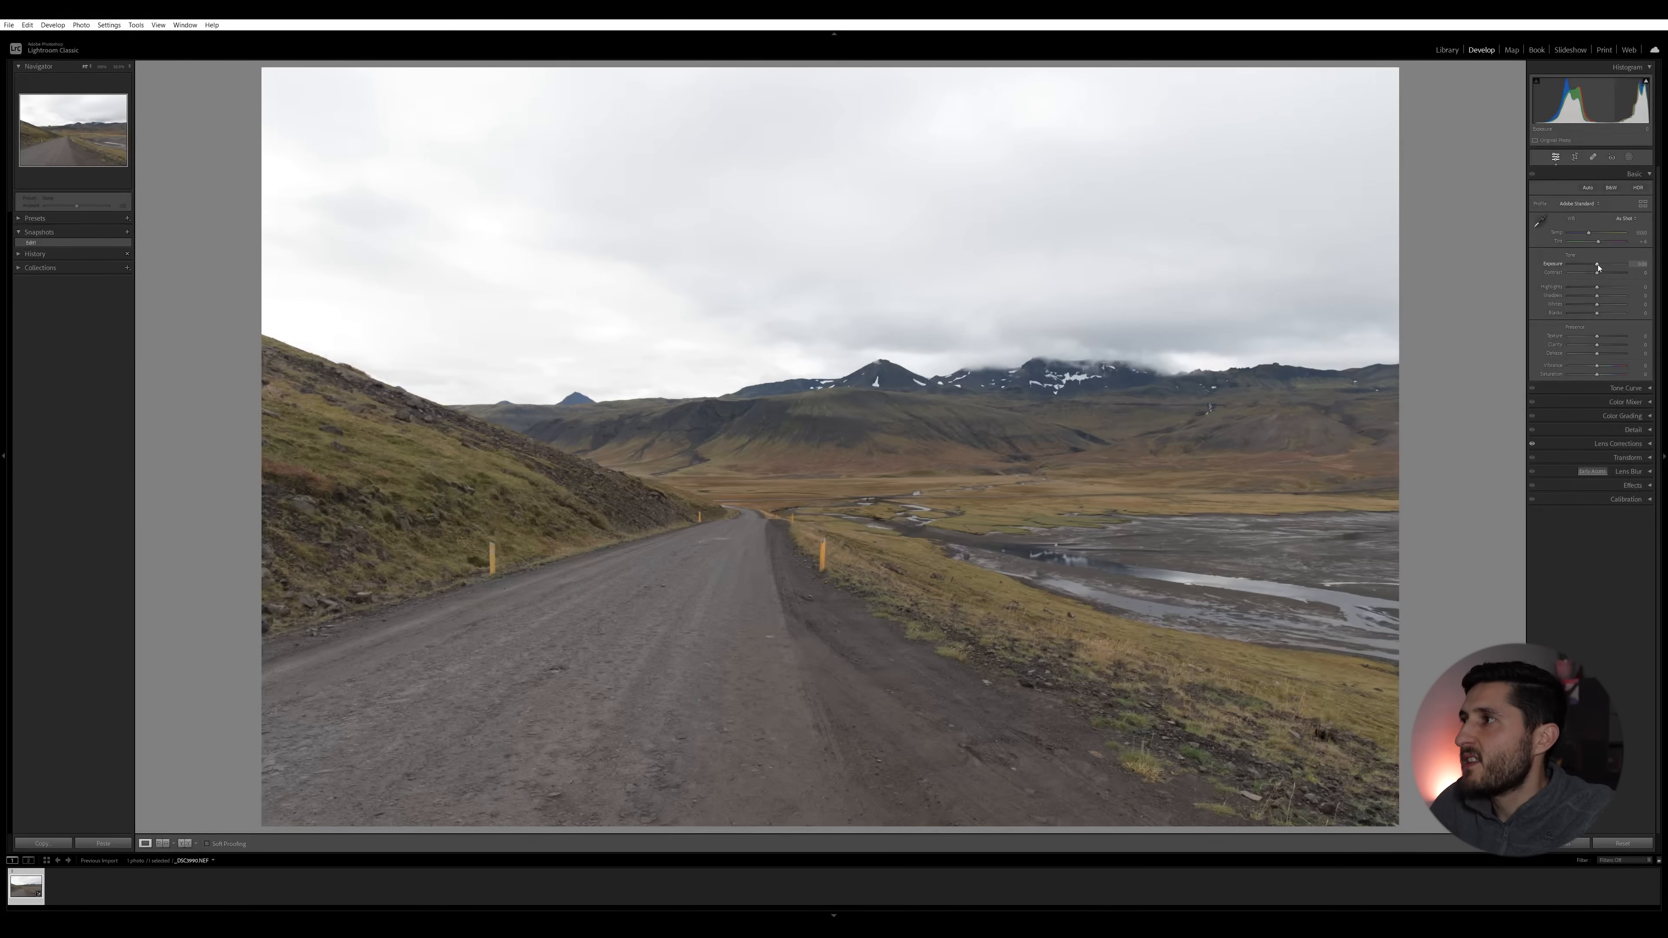
drag(1598, 264, 1599, 265)
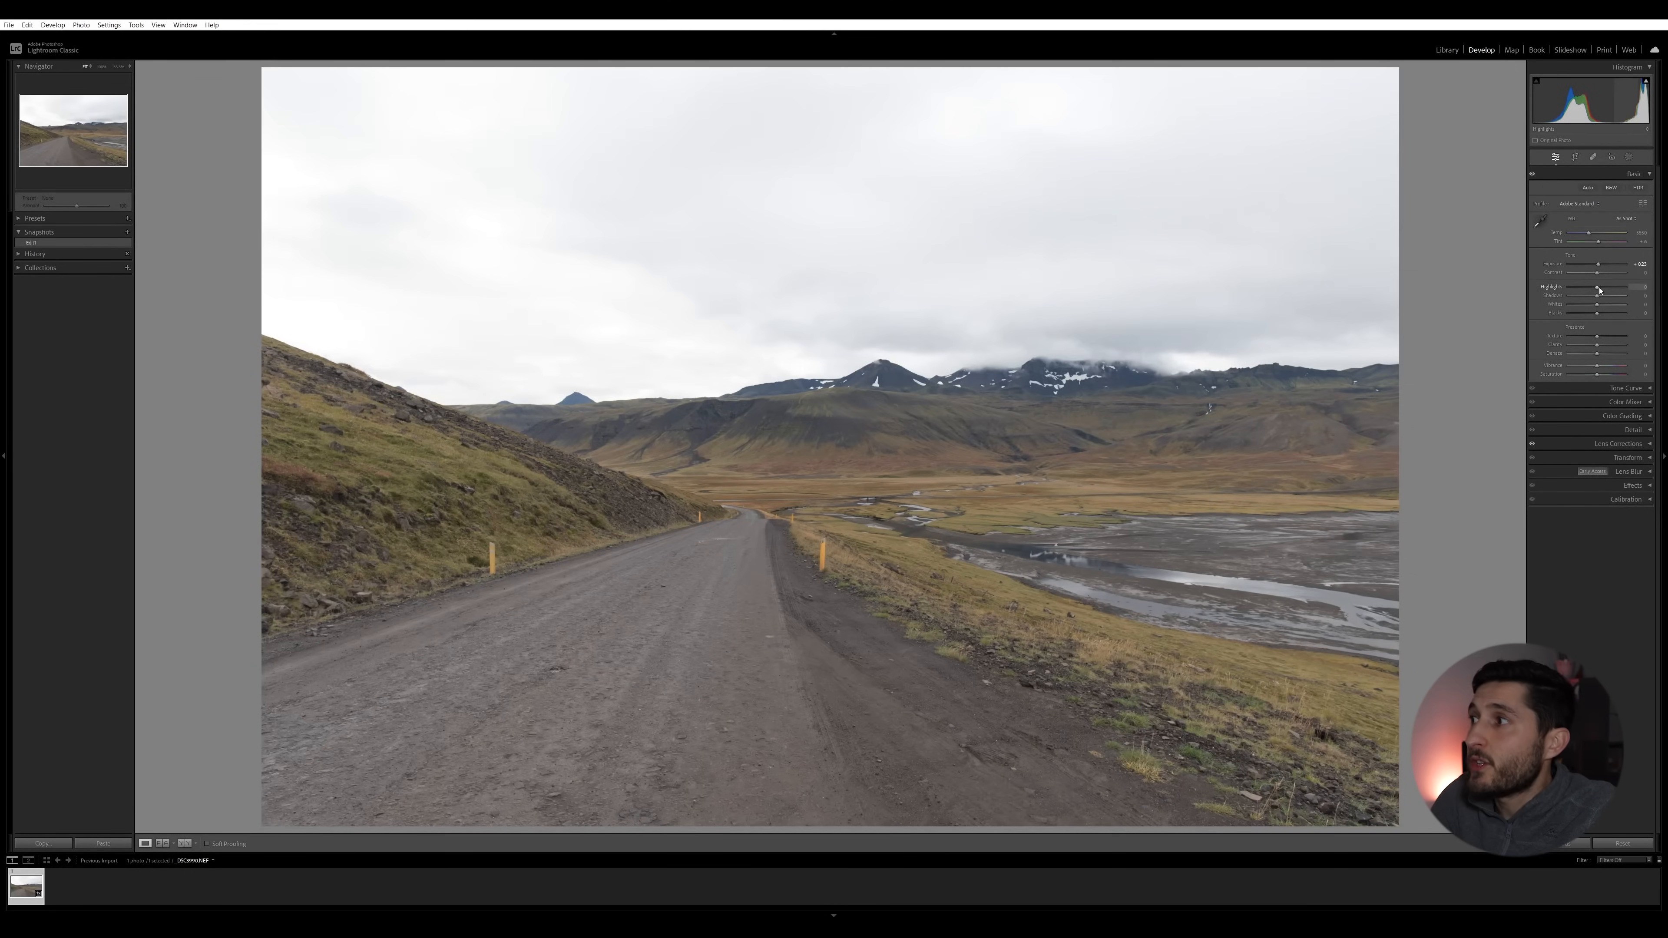
drag(1598, 290, 1567, 290)
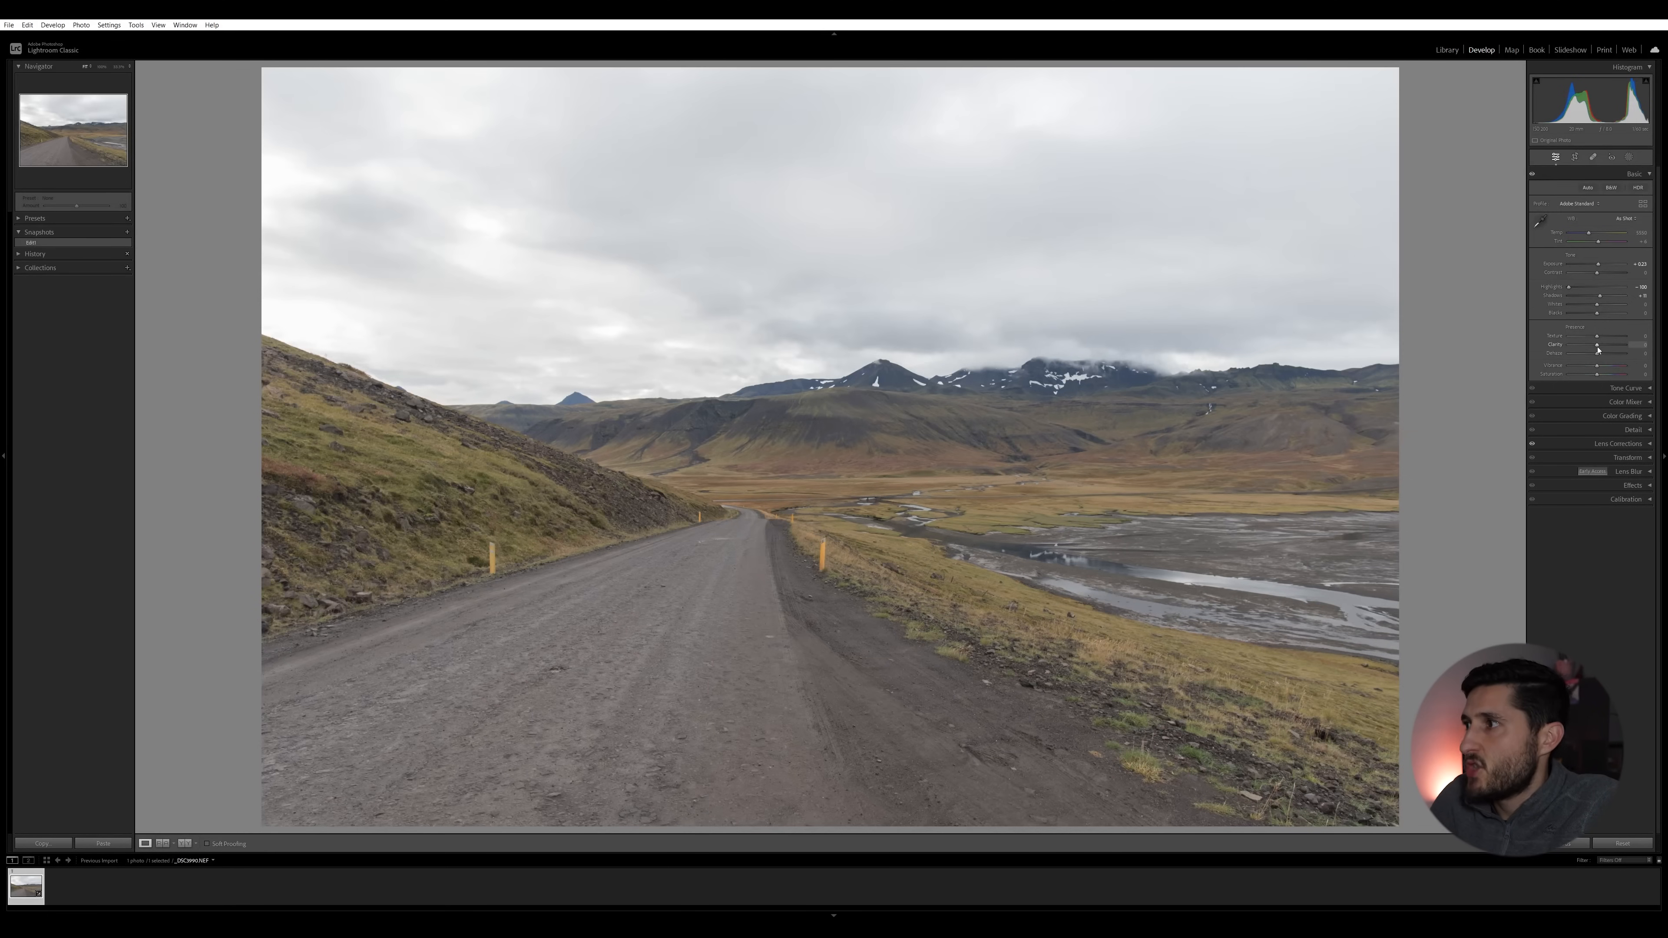
- Raise the photo's Clarity slightly, comparing it with the unadjusted setting on a close-up of the mountains
drag(1598, 350, 1604, 351)
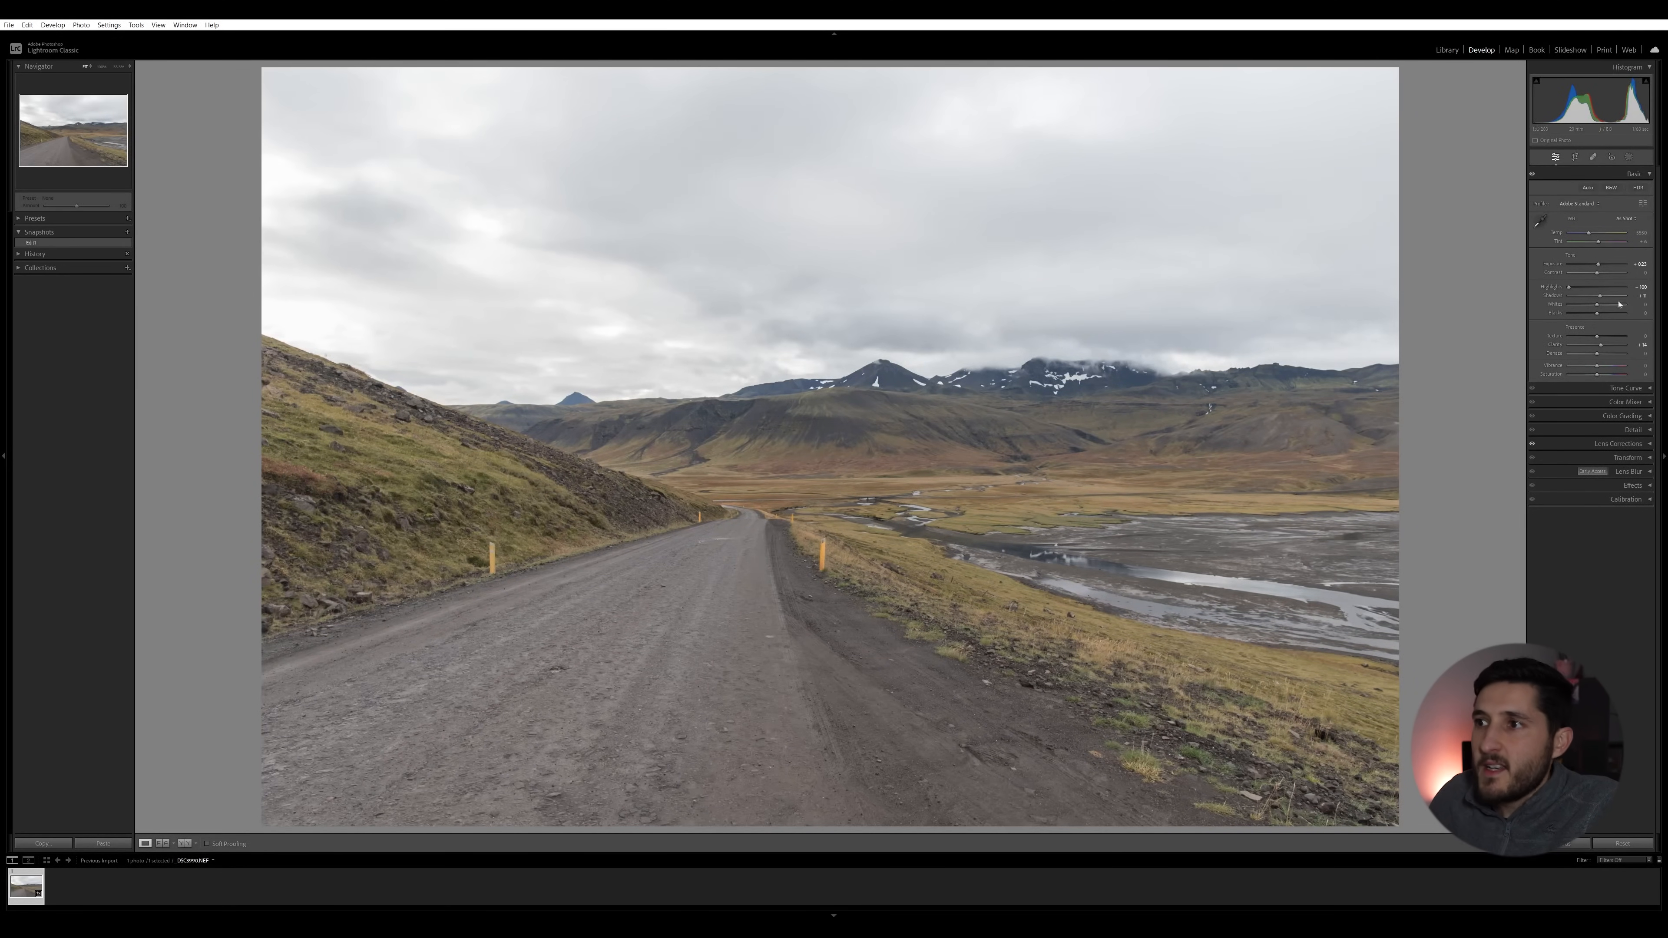
click(875, 419)
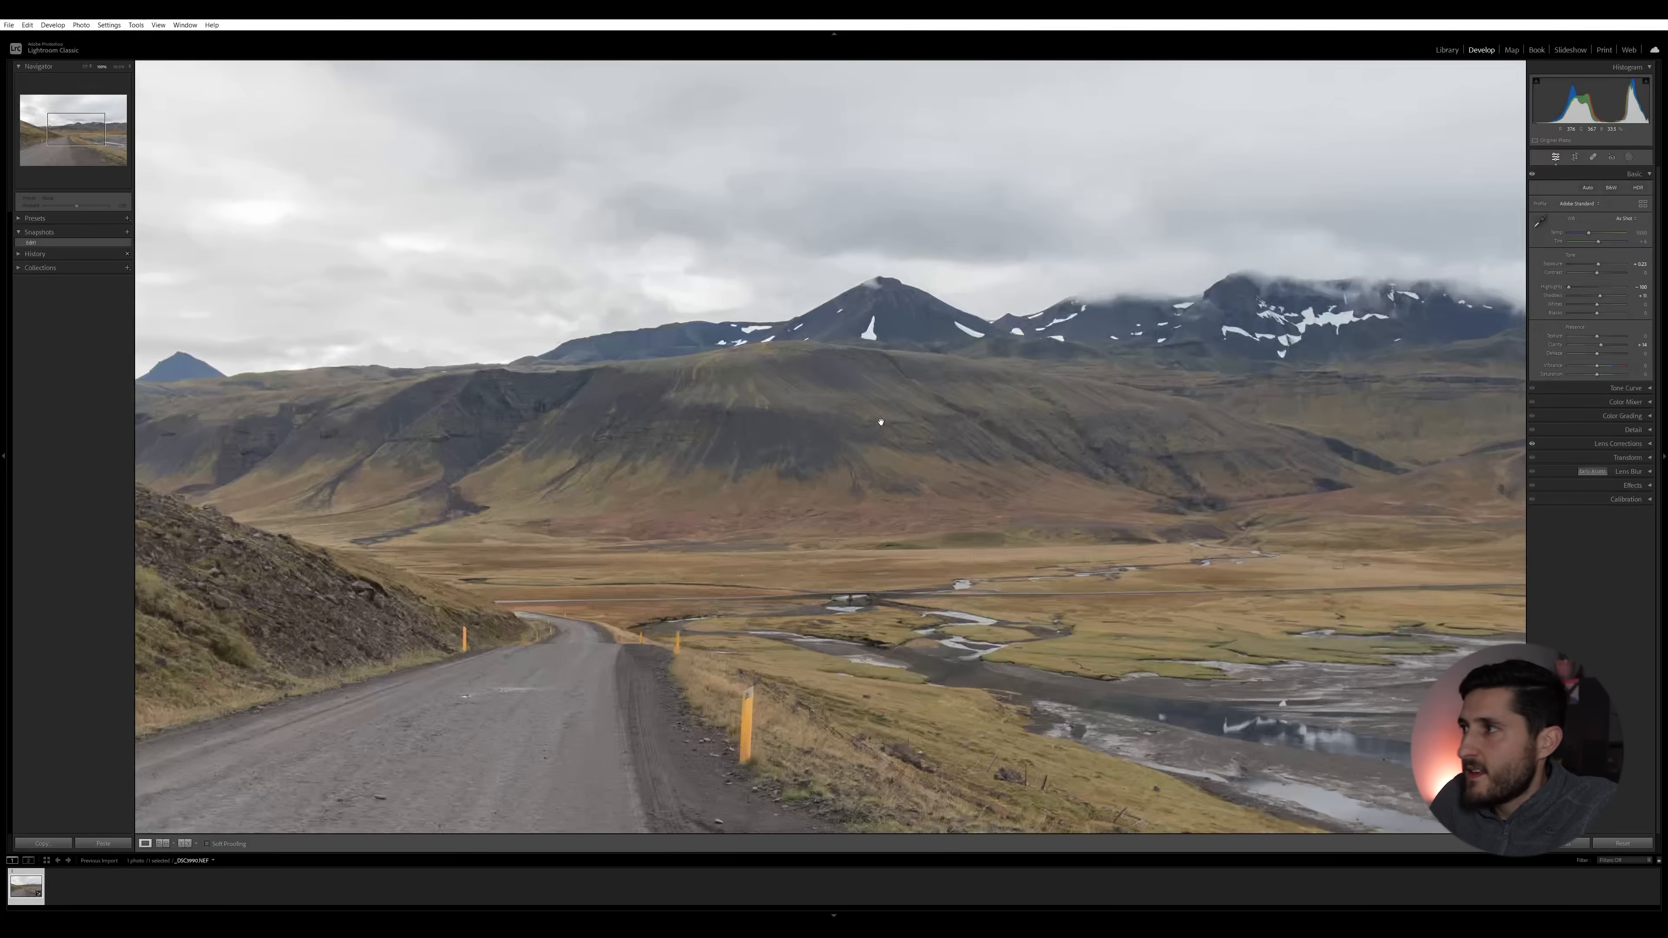
double_click(1599, 345)
drag(1598, 349, 1602, 348)
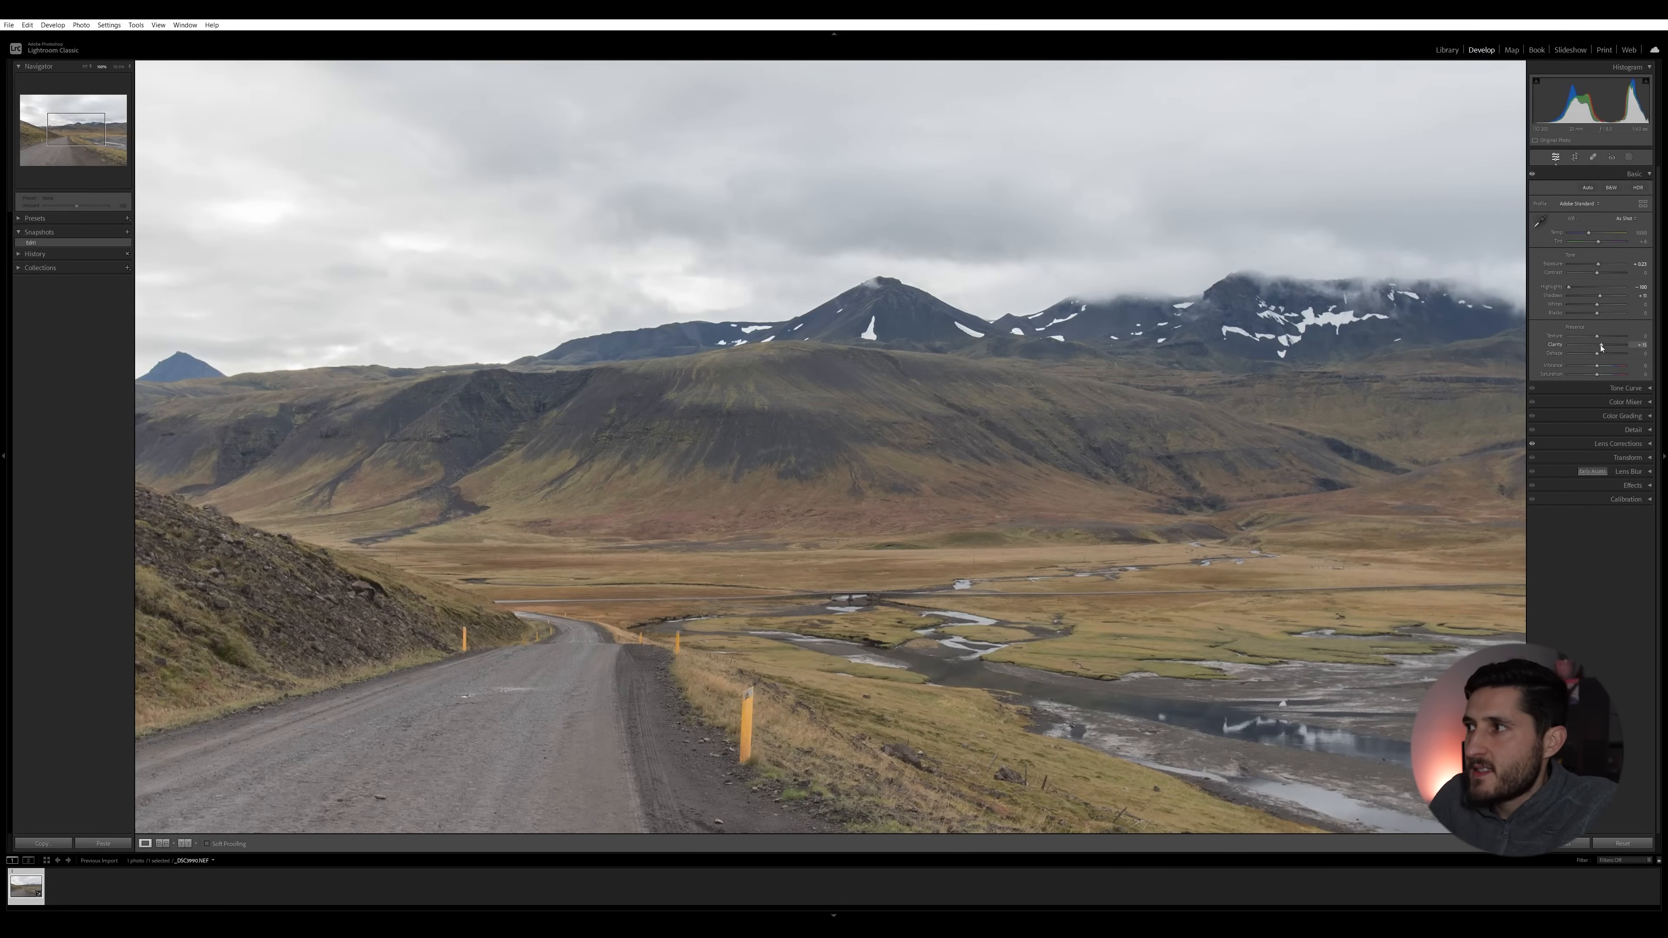
double_click(1601, 348)
drag(1599, 349, 1603, 348)
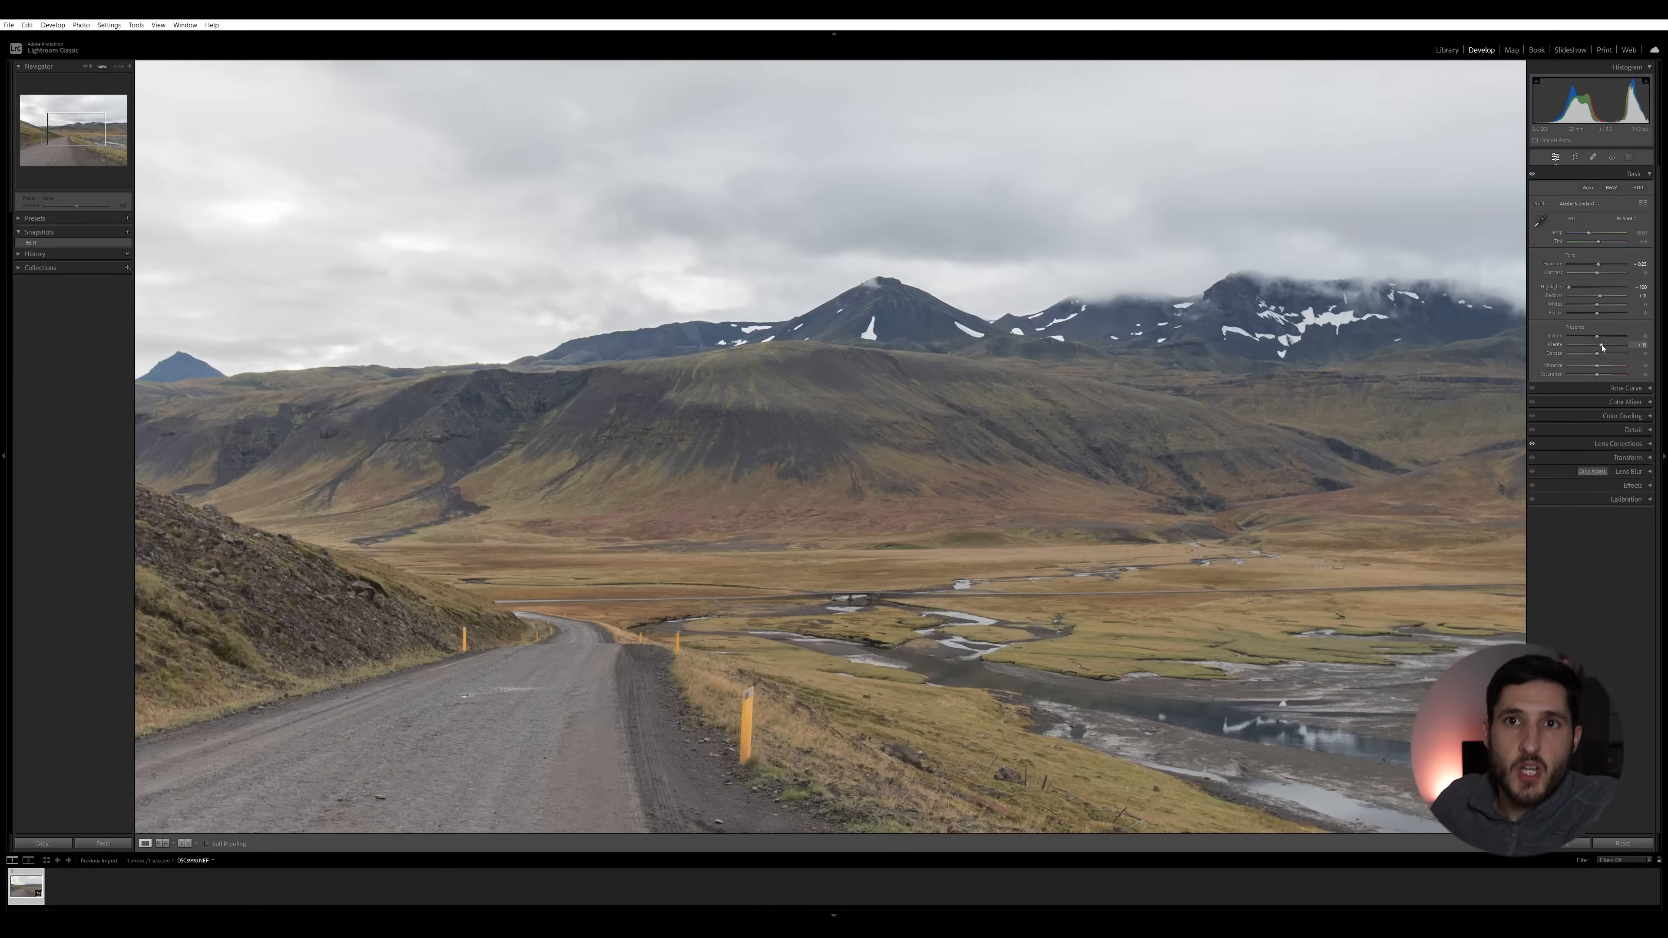
click(1089, 428)
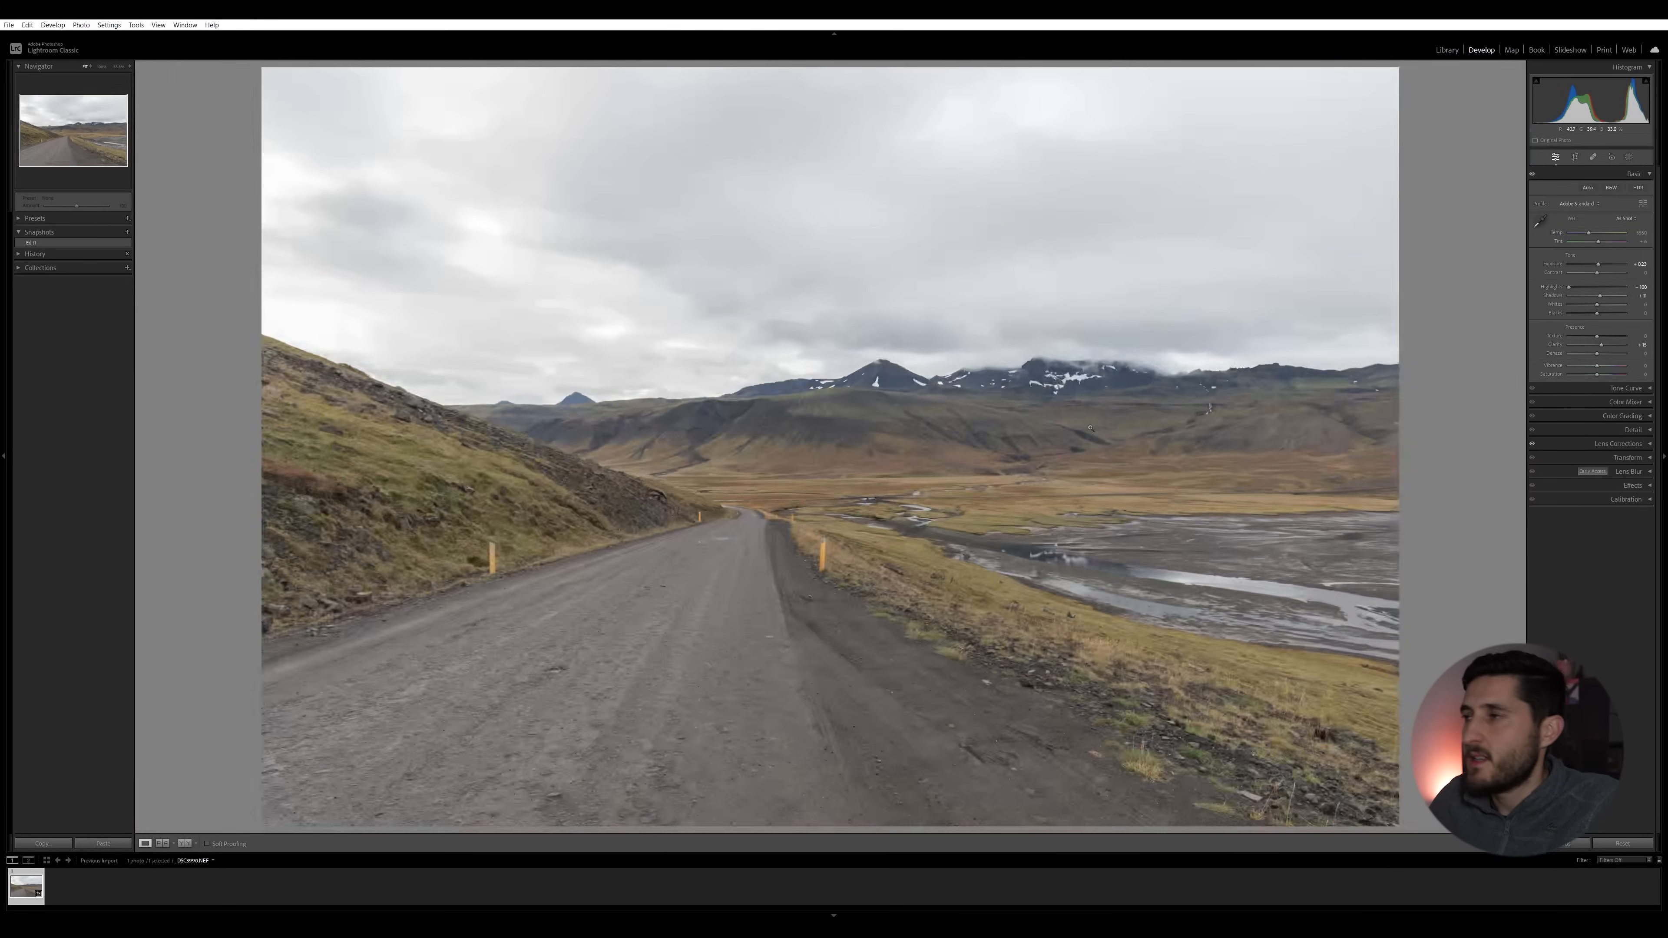
- Add a linear gradient mask over the sky, raise its Dehaze and lower its exposure, highlights and blacks to darken the clouds
click(1629, 157)
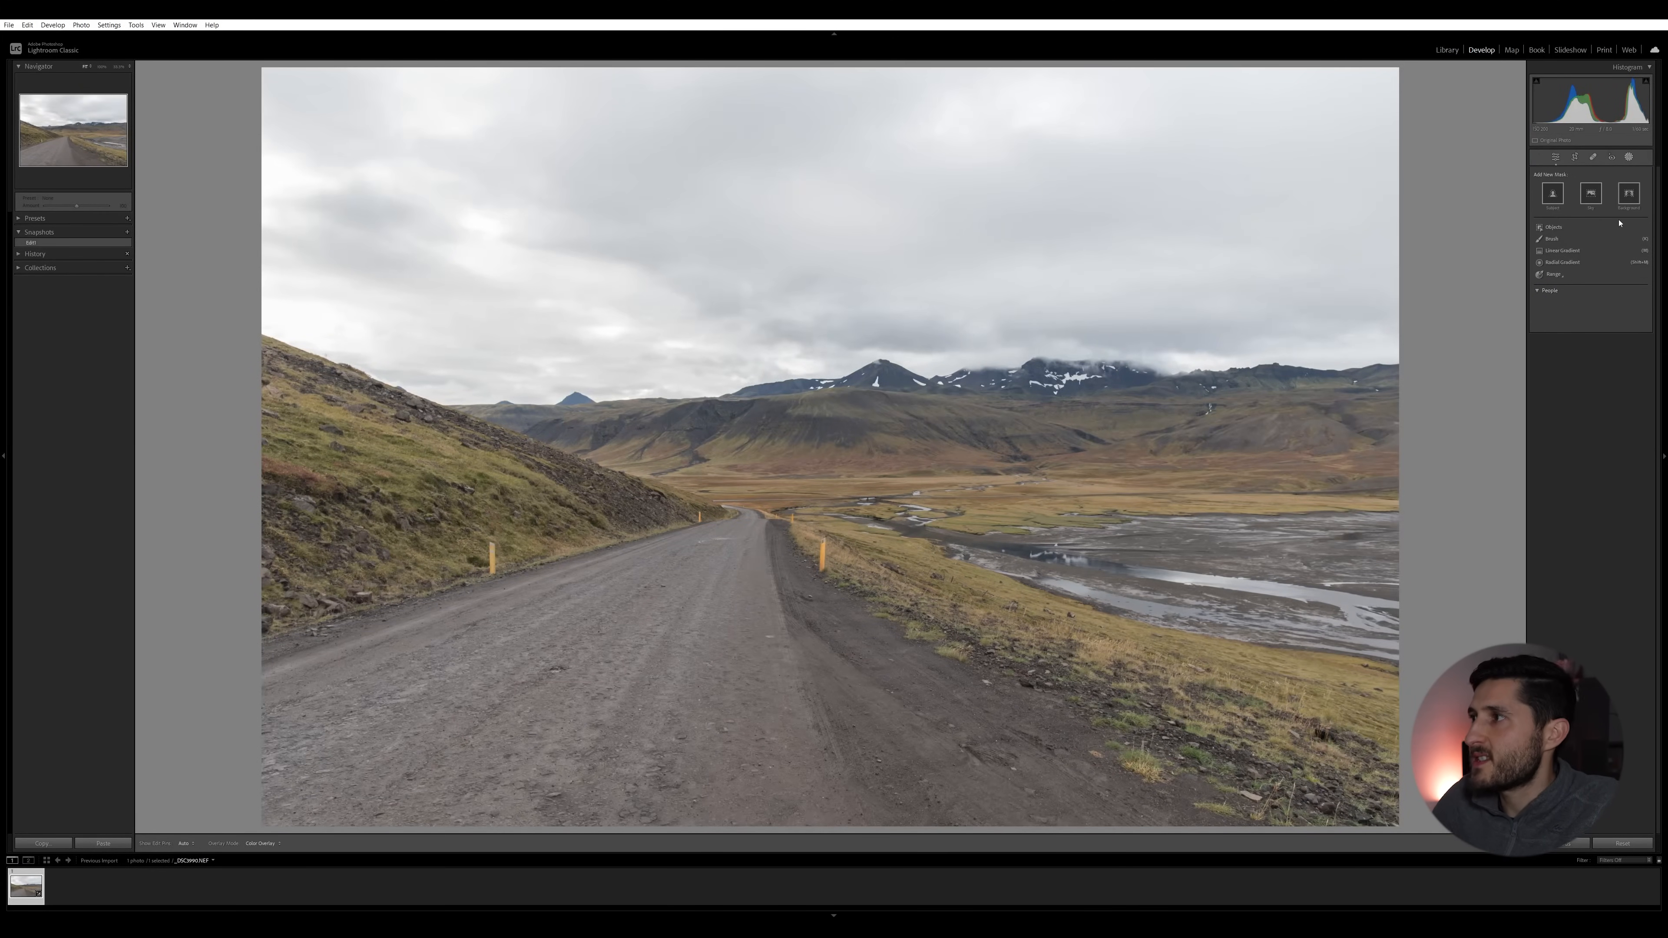
click(1562, 250)
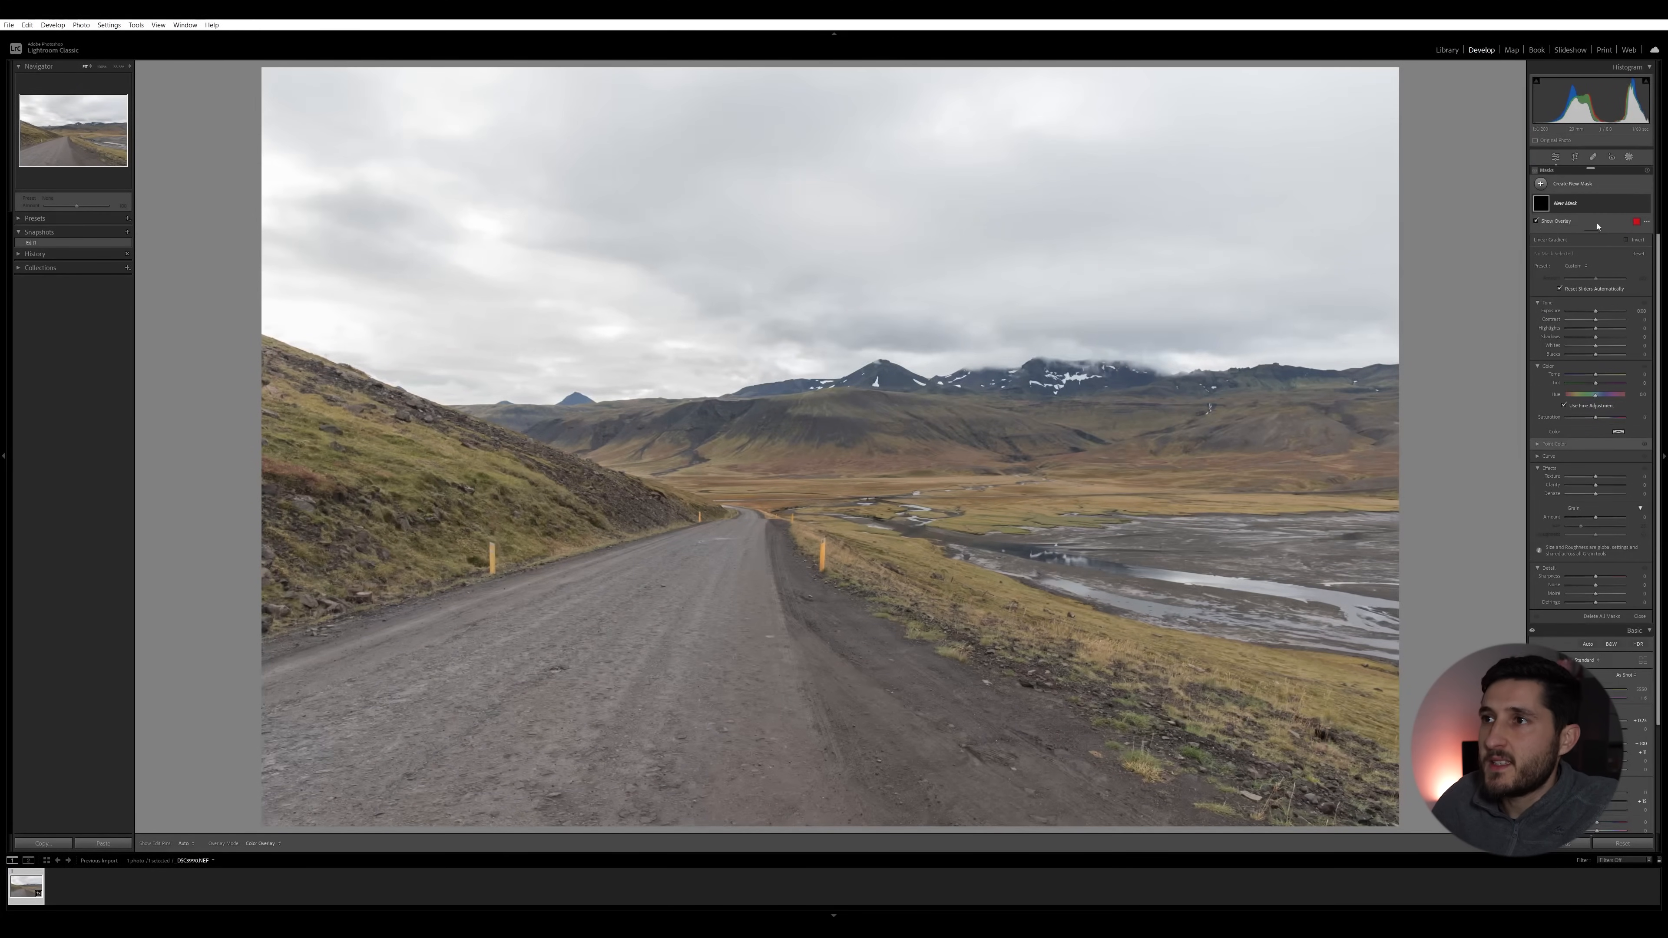
drag(884, 220, 884, 373)
key(o)
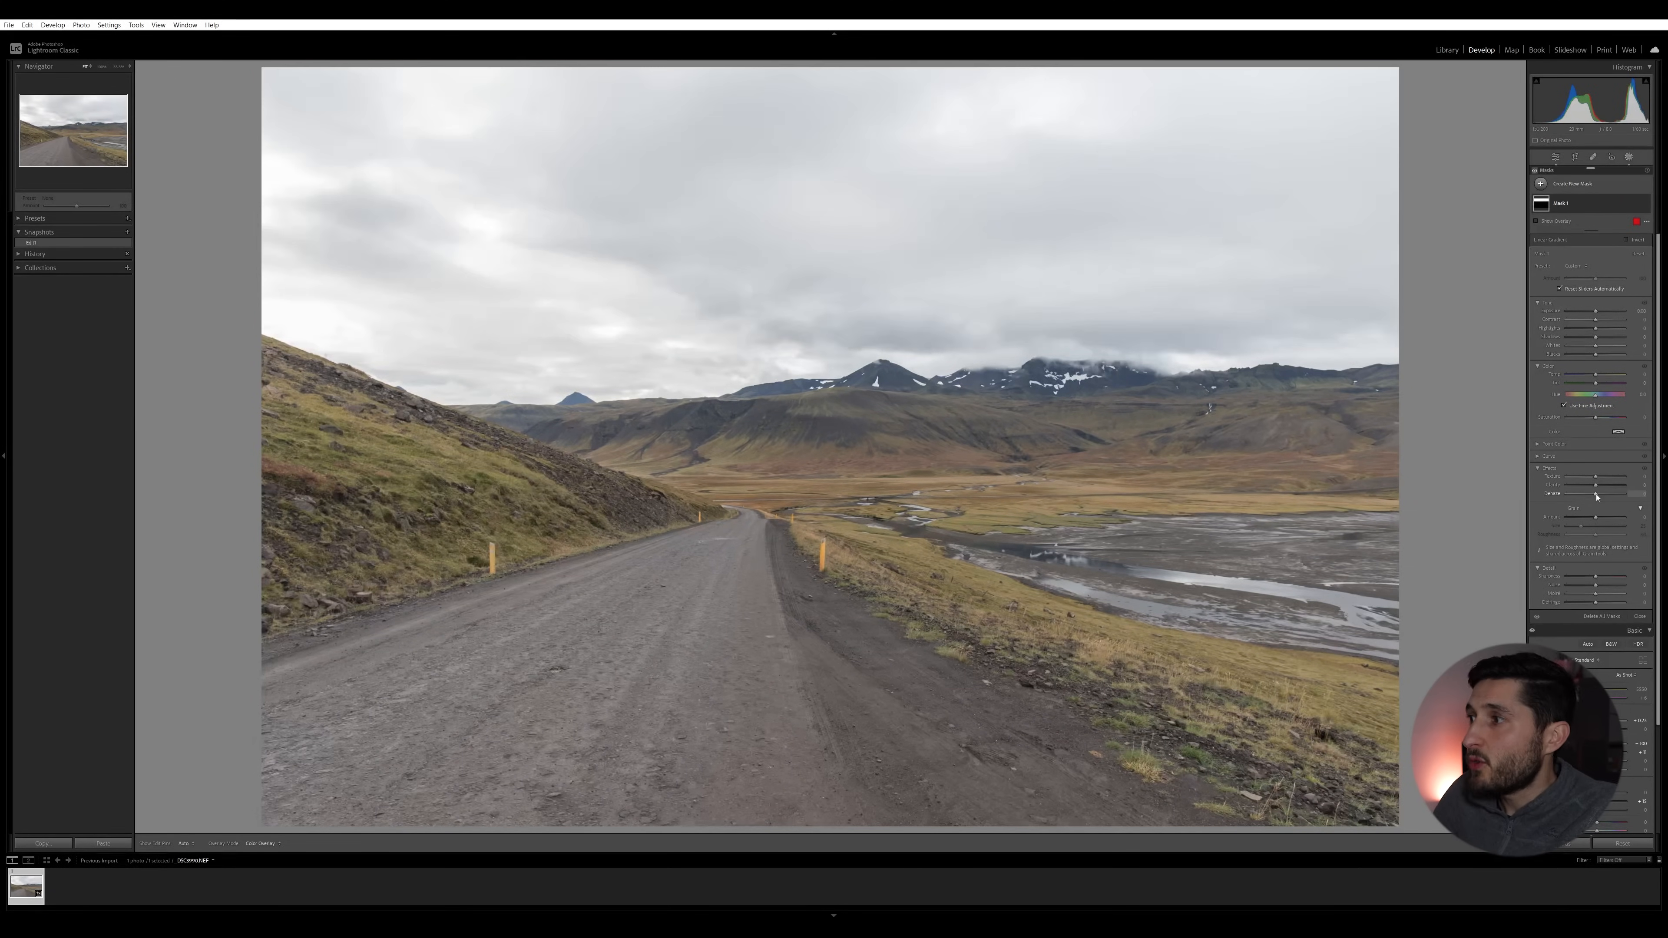
drag(1598, 494, 1603, 494)
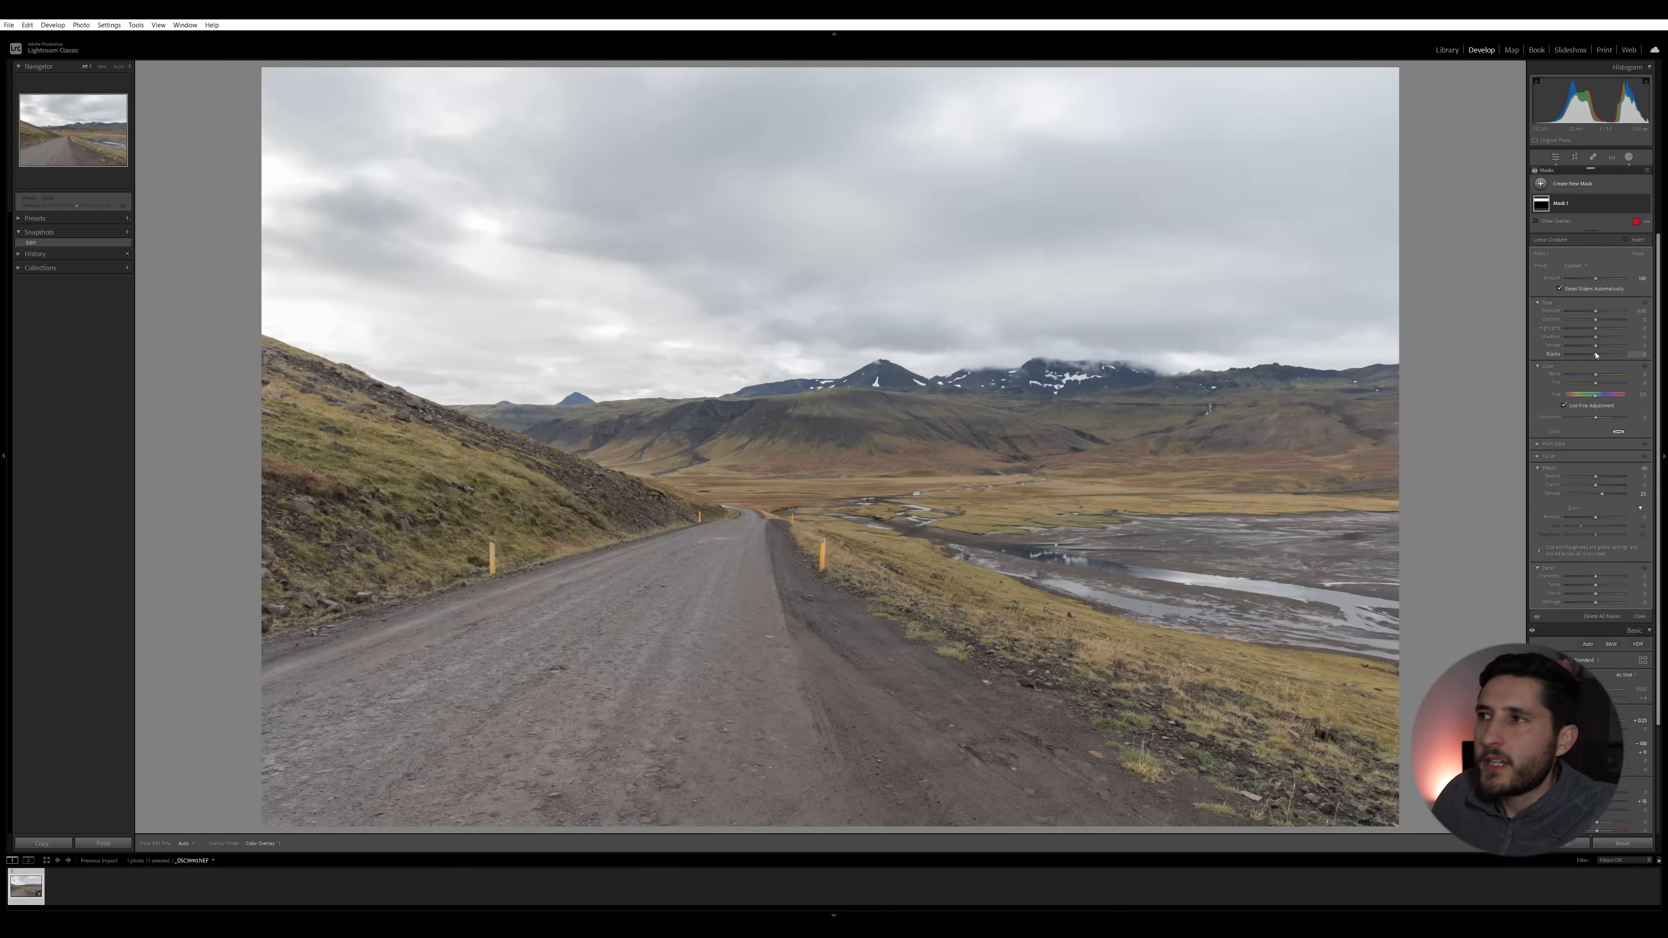
drag(1596, 355, 1591, 317)
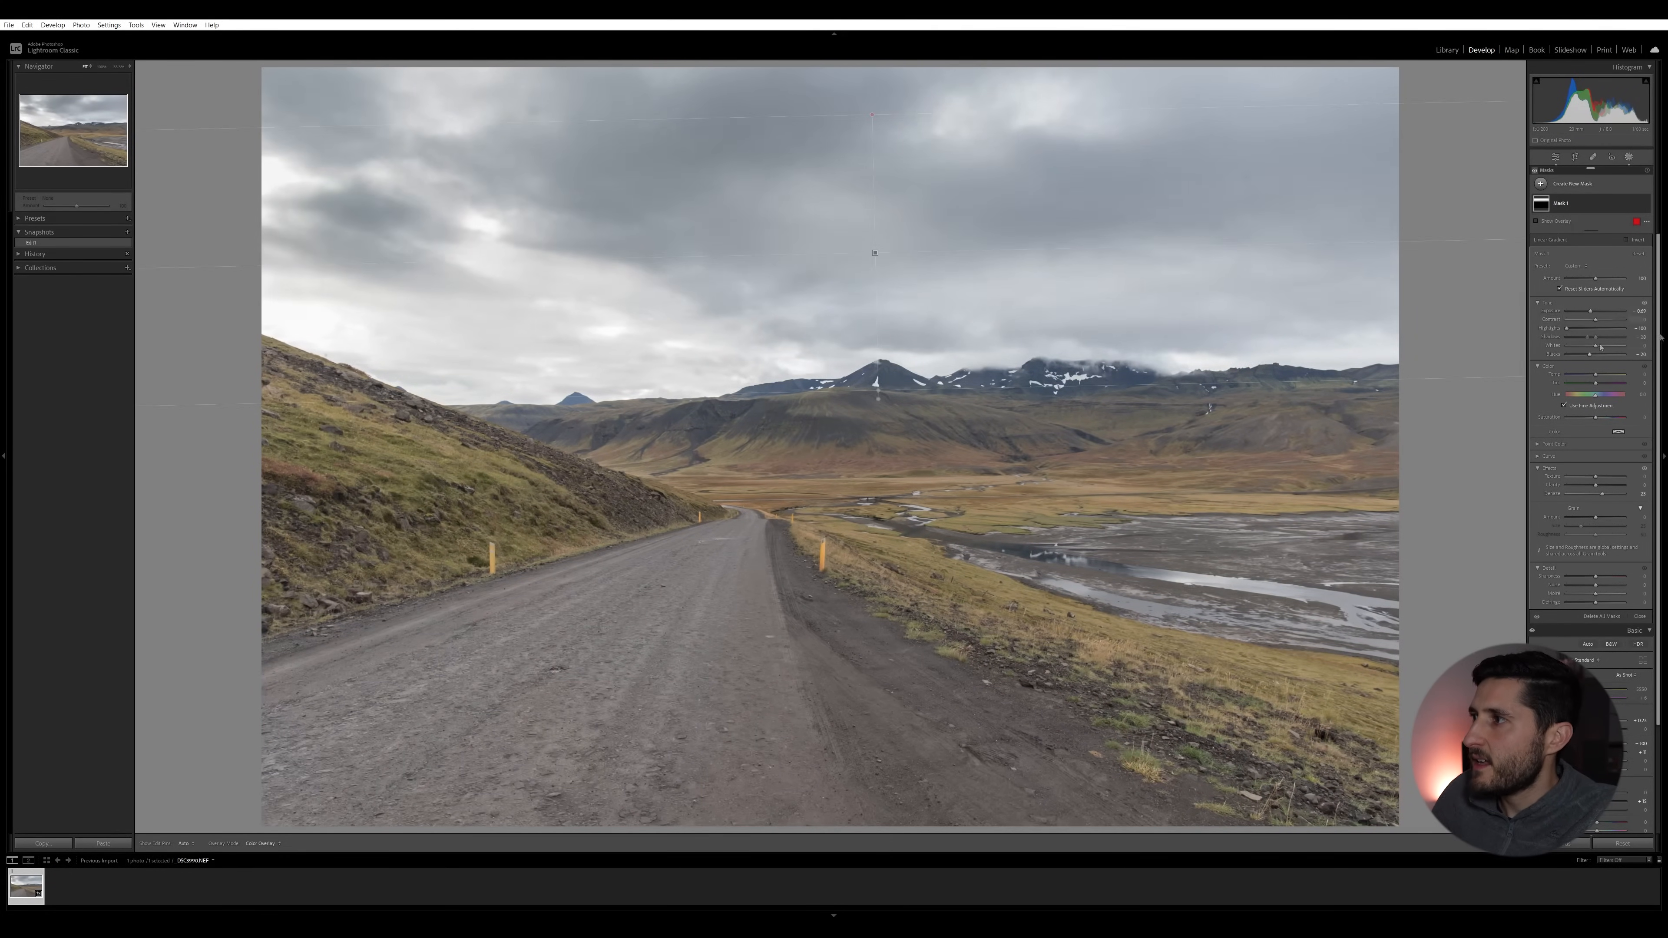
click(1580, 186)
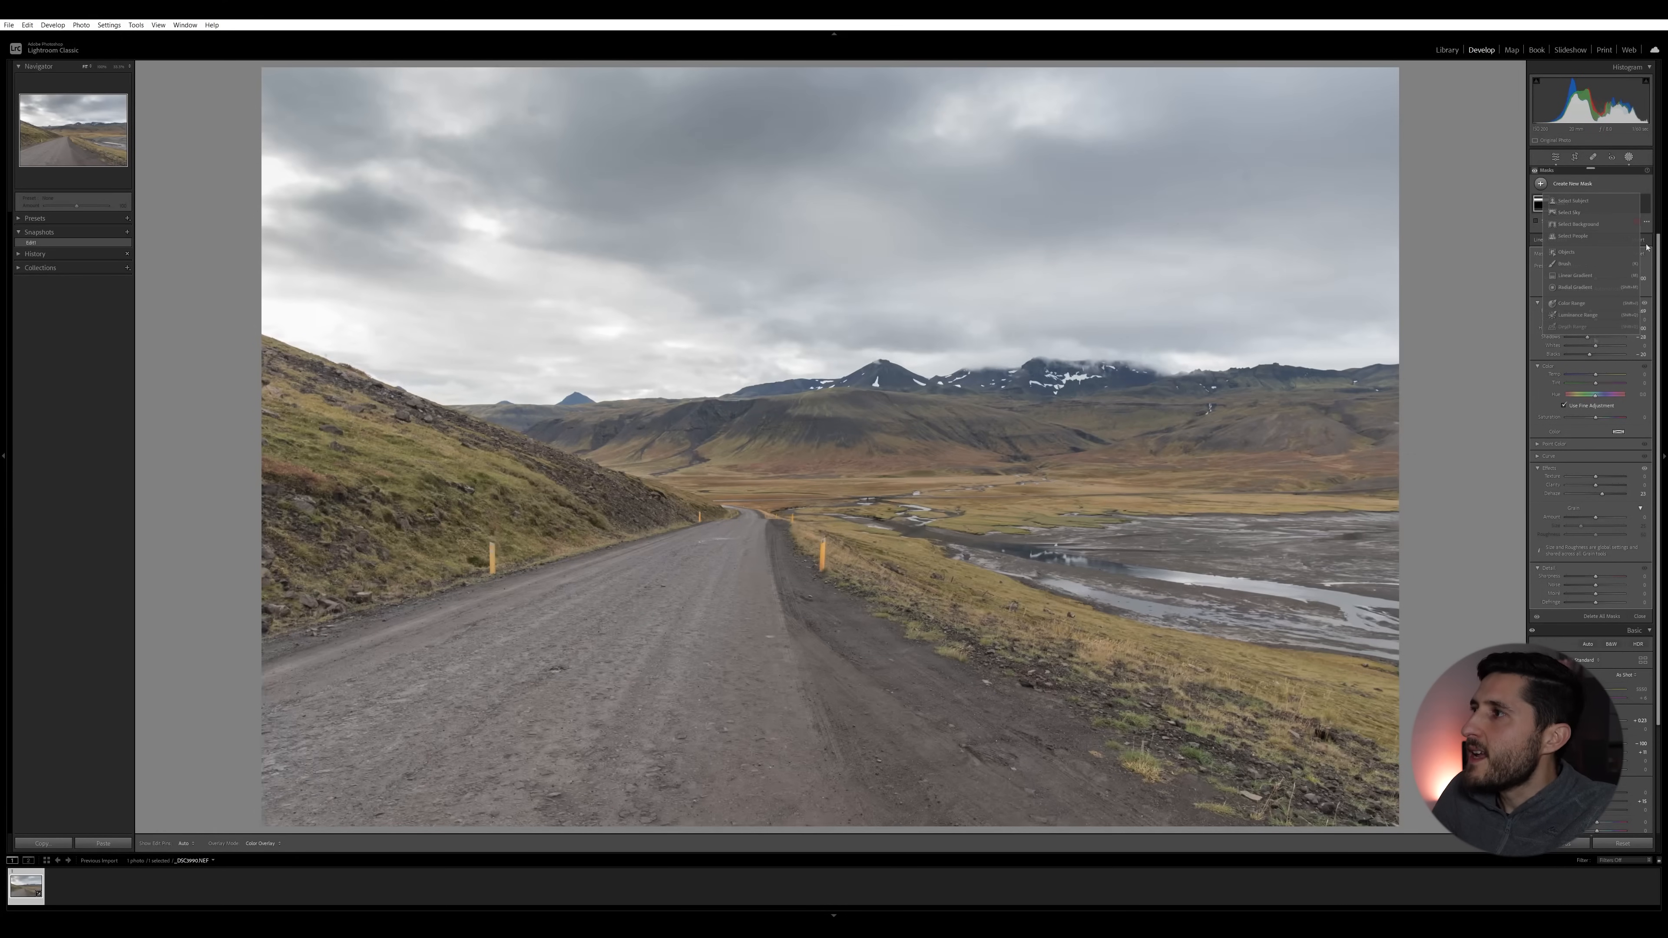
click(1603, 263)
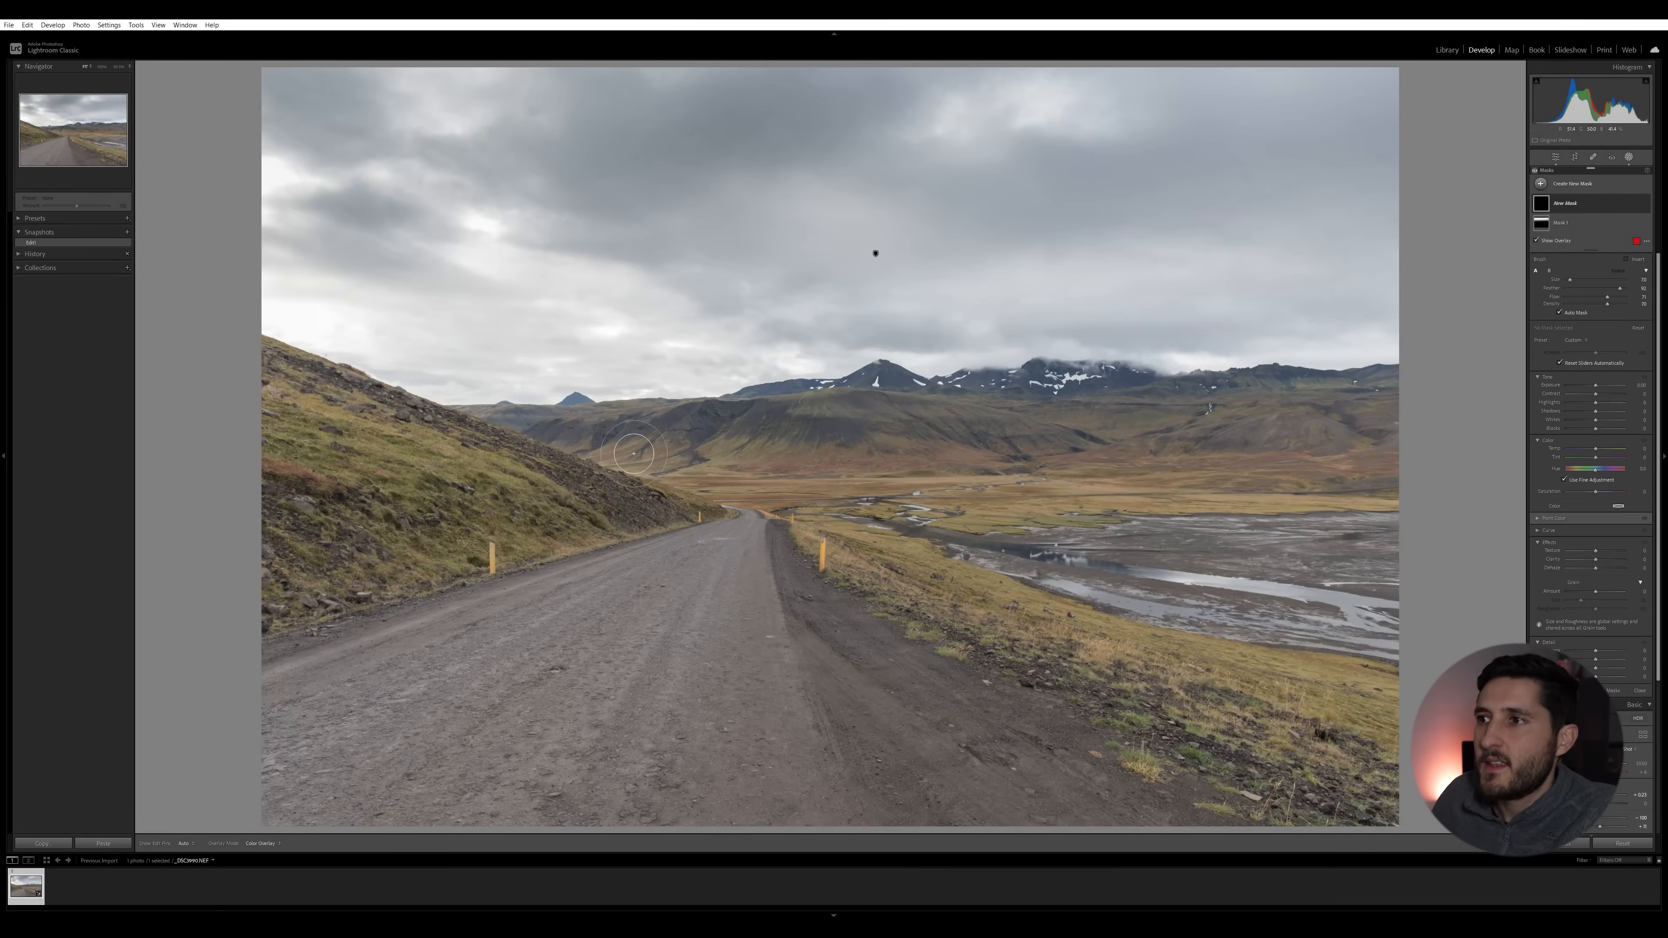
scroll(780, 420, down, 2)
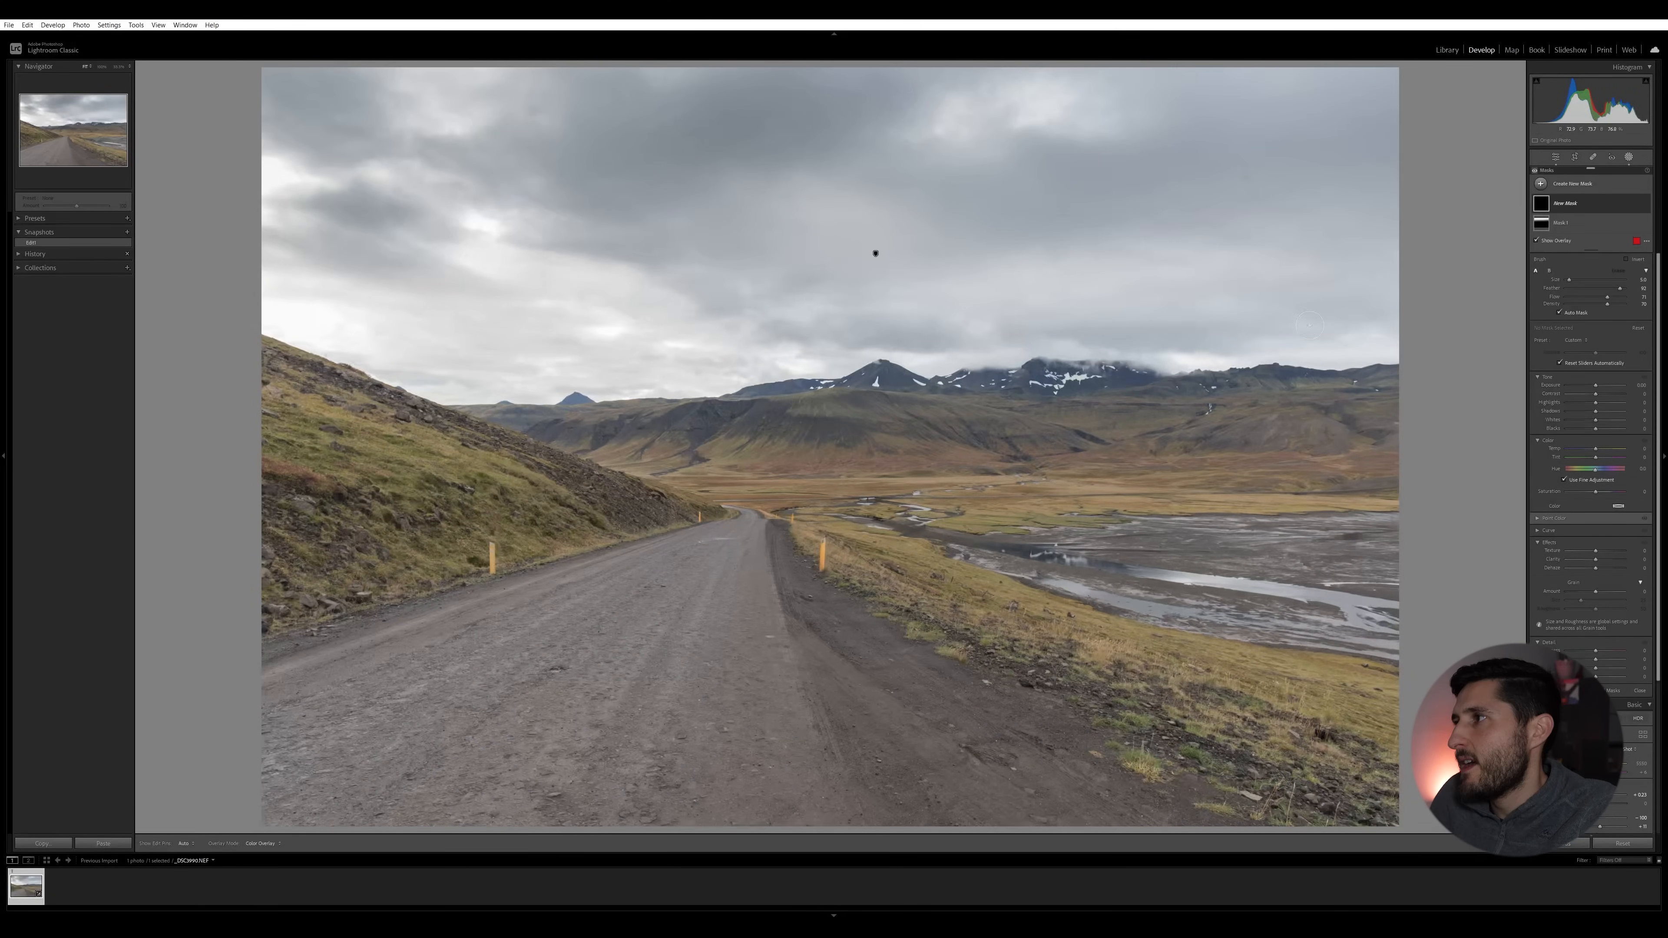
click(1589, 183)
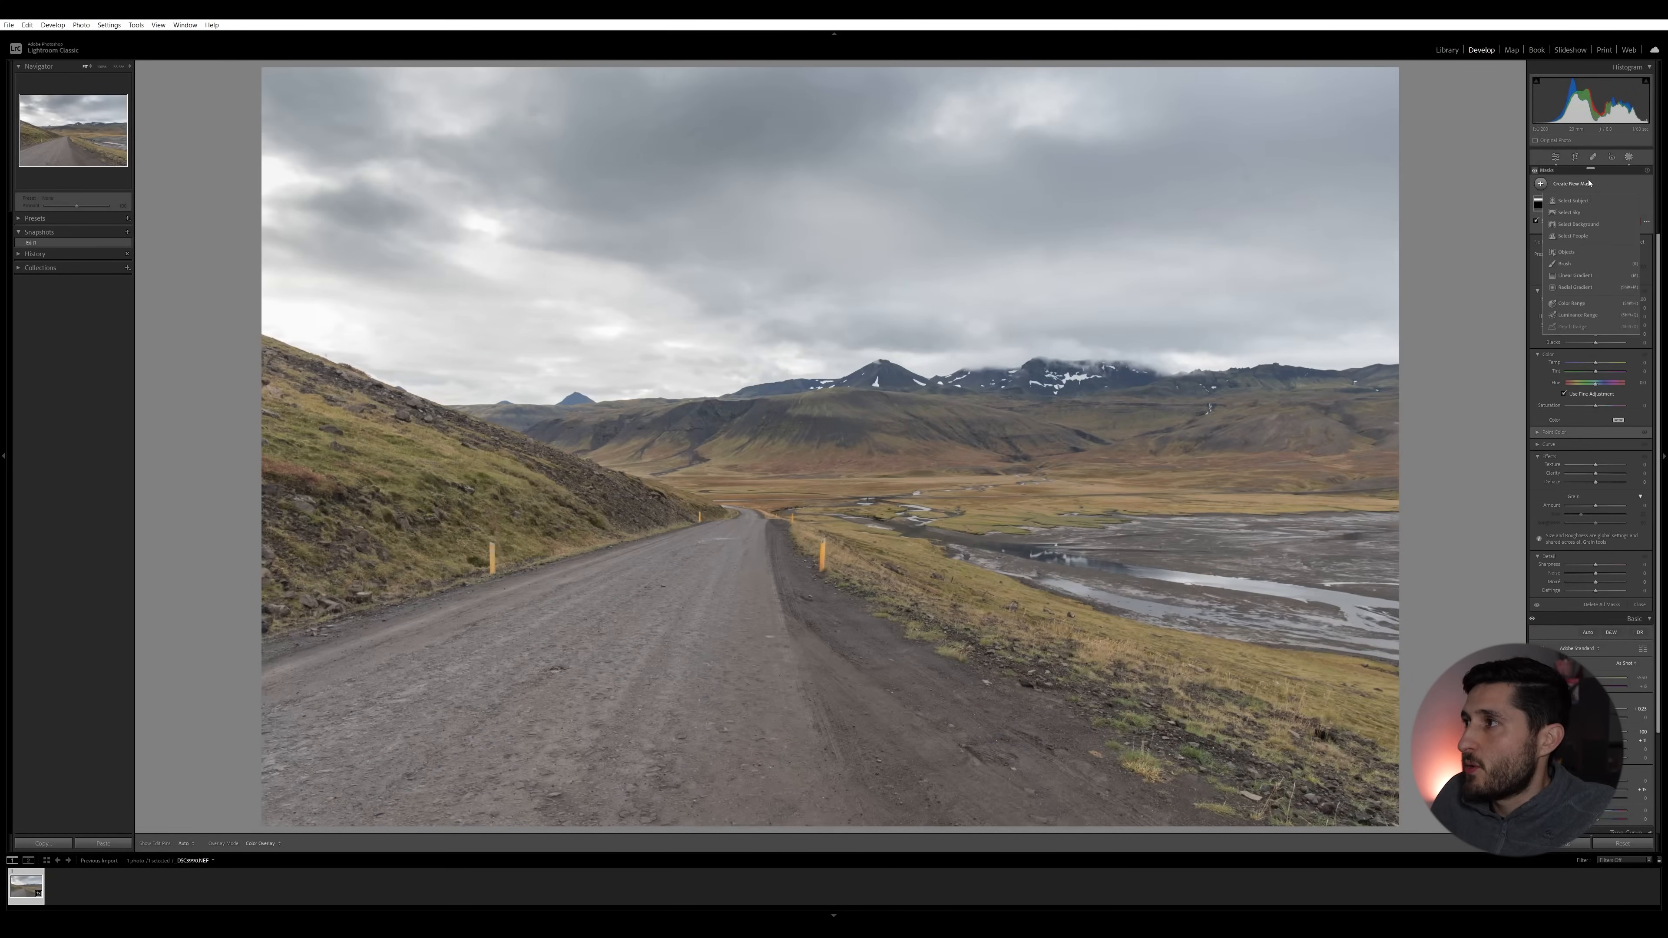
click(1575, 265)
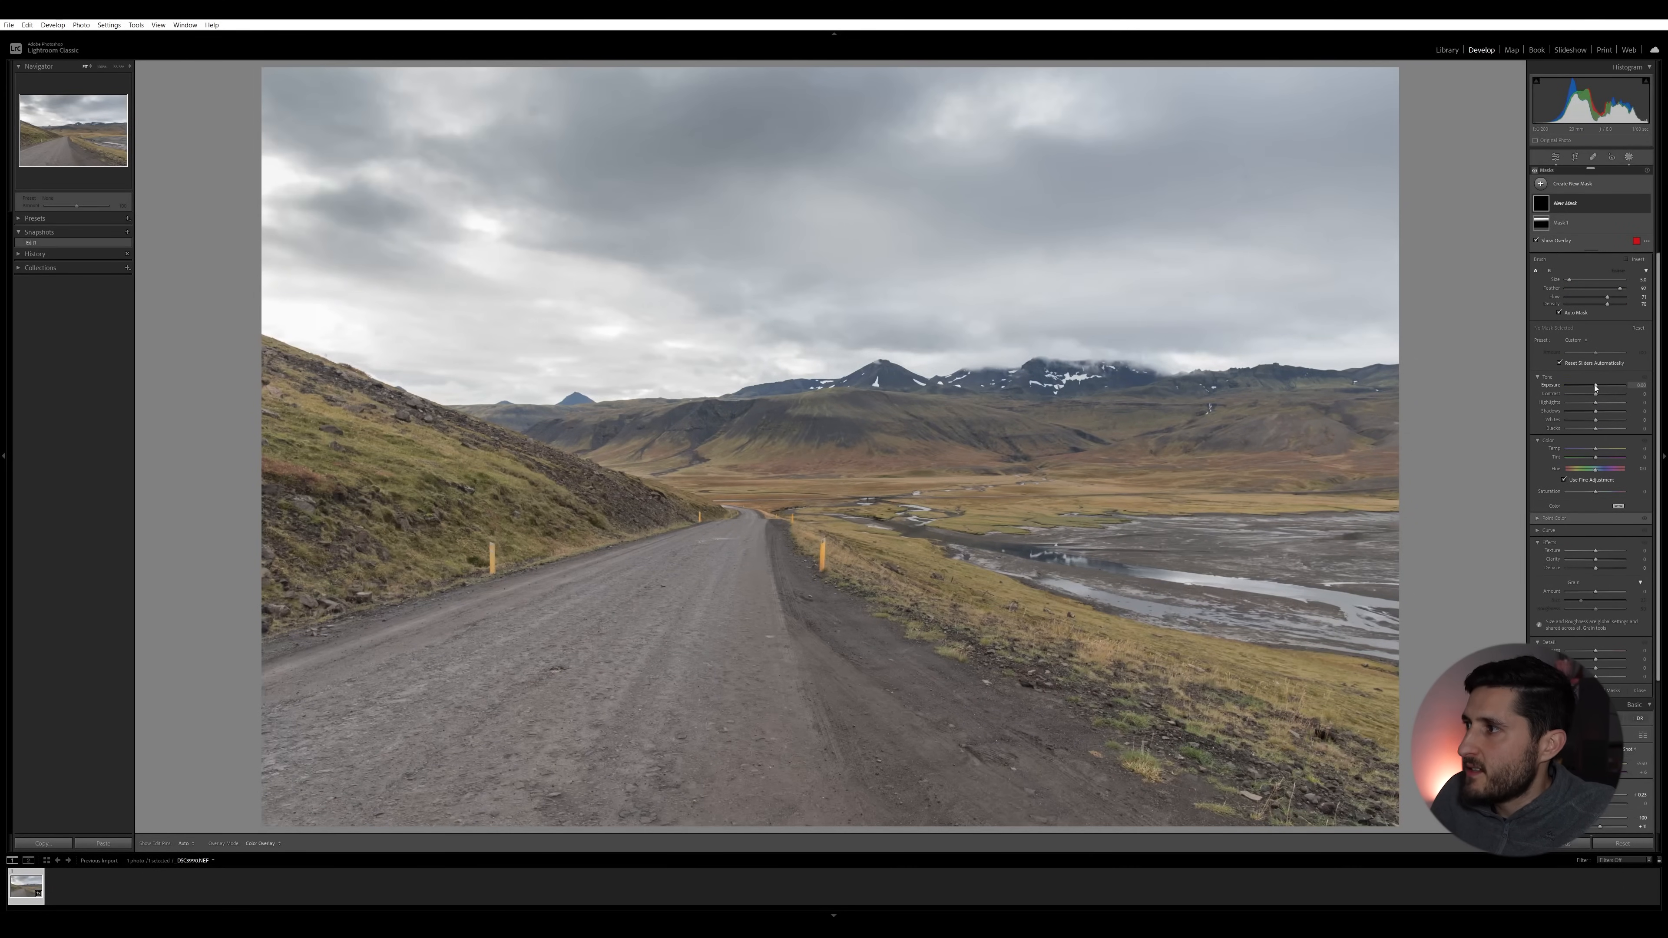
click(1637, 386)
text(-1)
key(Return)
mouse_move(785, 581)
mouse_down()
mouse_move(898, 704)
mouse_move(798, 569)
mouse_move(927, 692)
mouse_move(773, 559)
mouse_move(769, 536)
mouse_move(838, 738)
mouse_move(867, 704)
mouse_move(804, 599)
mouse_move(832, 644)
mouse_move(969, 660)
mouse_up()
key(ctrl+z)
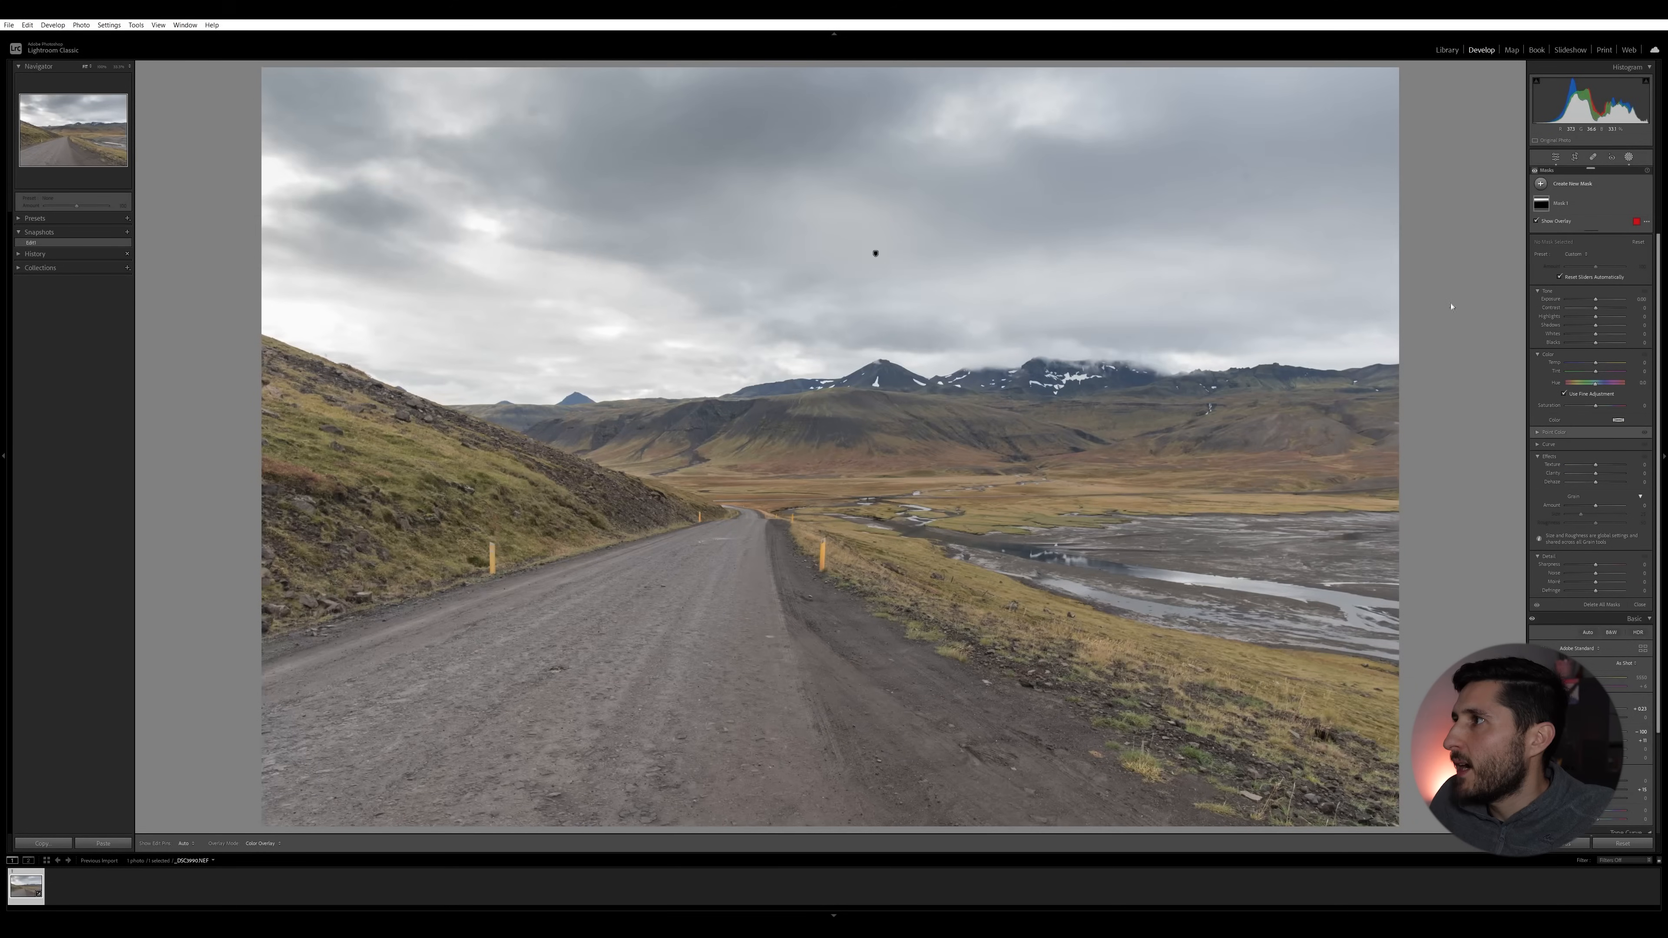
- Create a brush mask and set its exposure to -1
click(1579, 185)
click(1595, 251)
click(1636, 385)
text(-1)
key(Return)
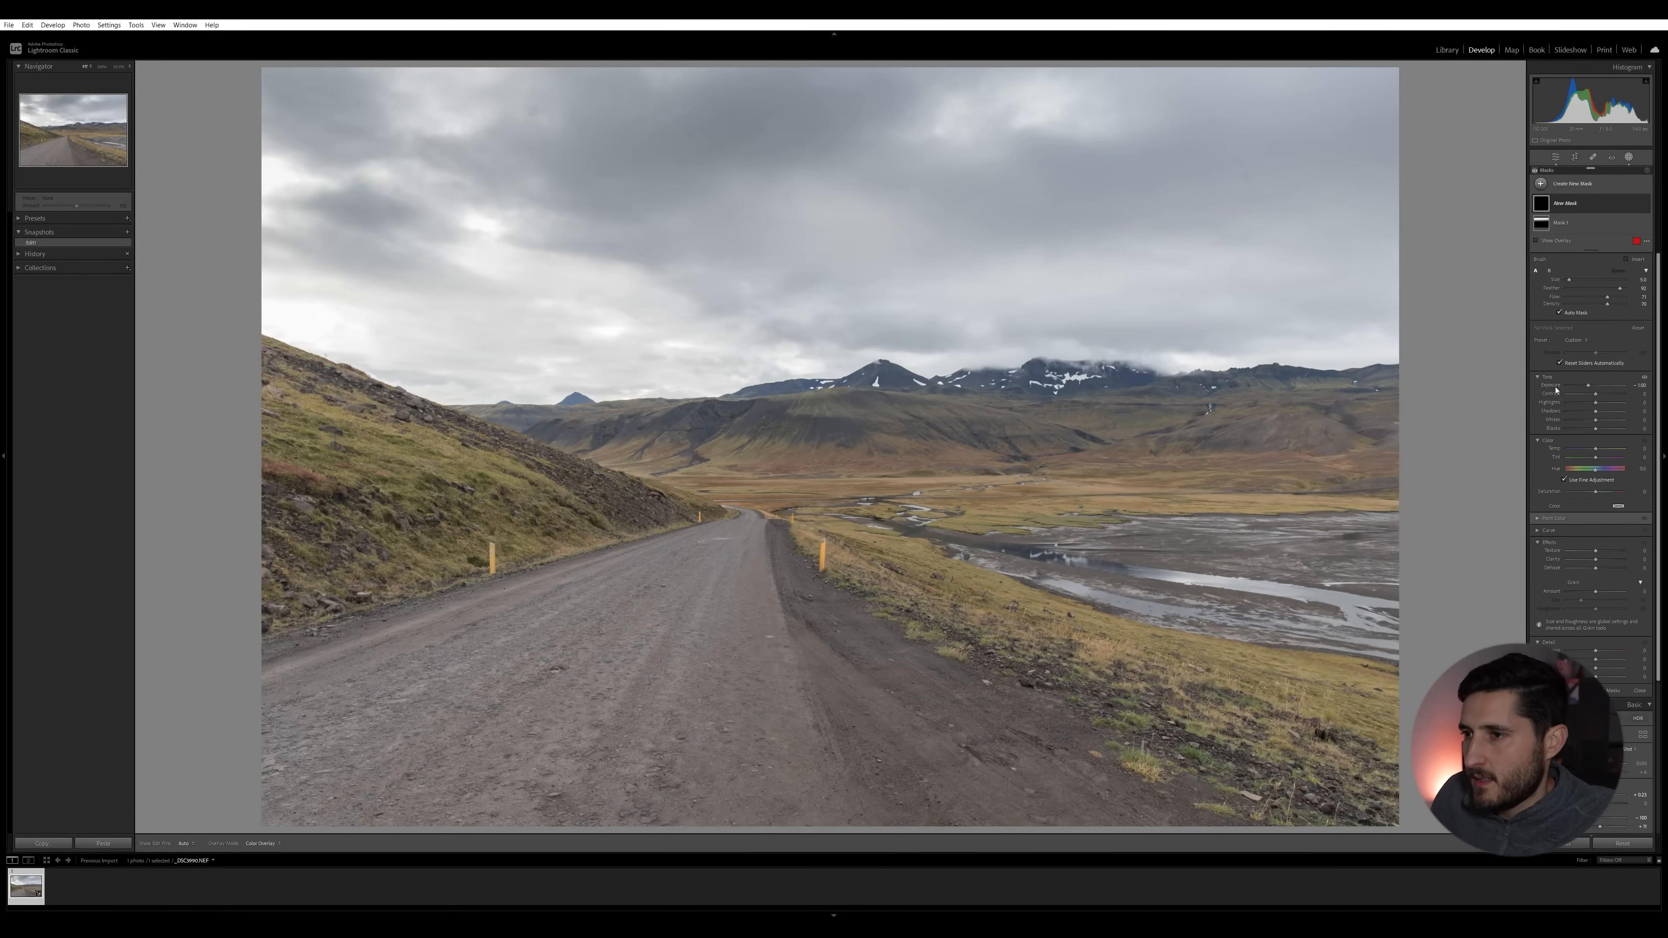
- Reduce the brush's size, flow and density and paint the darkening over the distant mountains
scroll(778, 419, down, 2)
scroll(626, 447, down, 1)
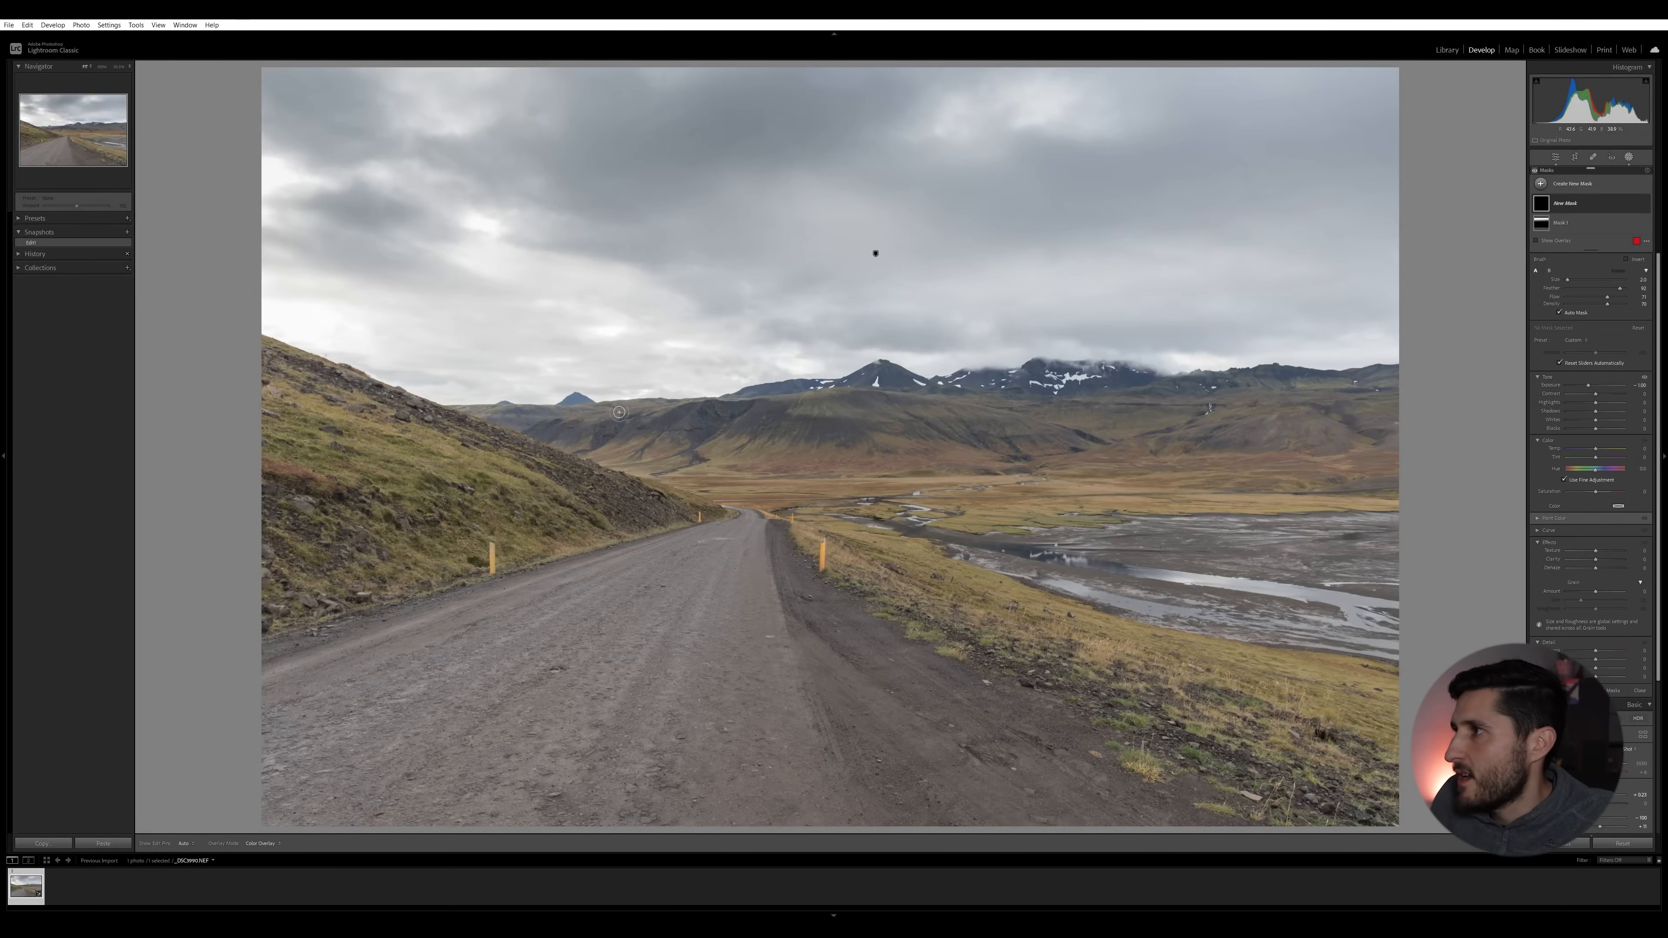
drag(1607, 297, 1602, 304)
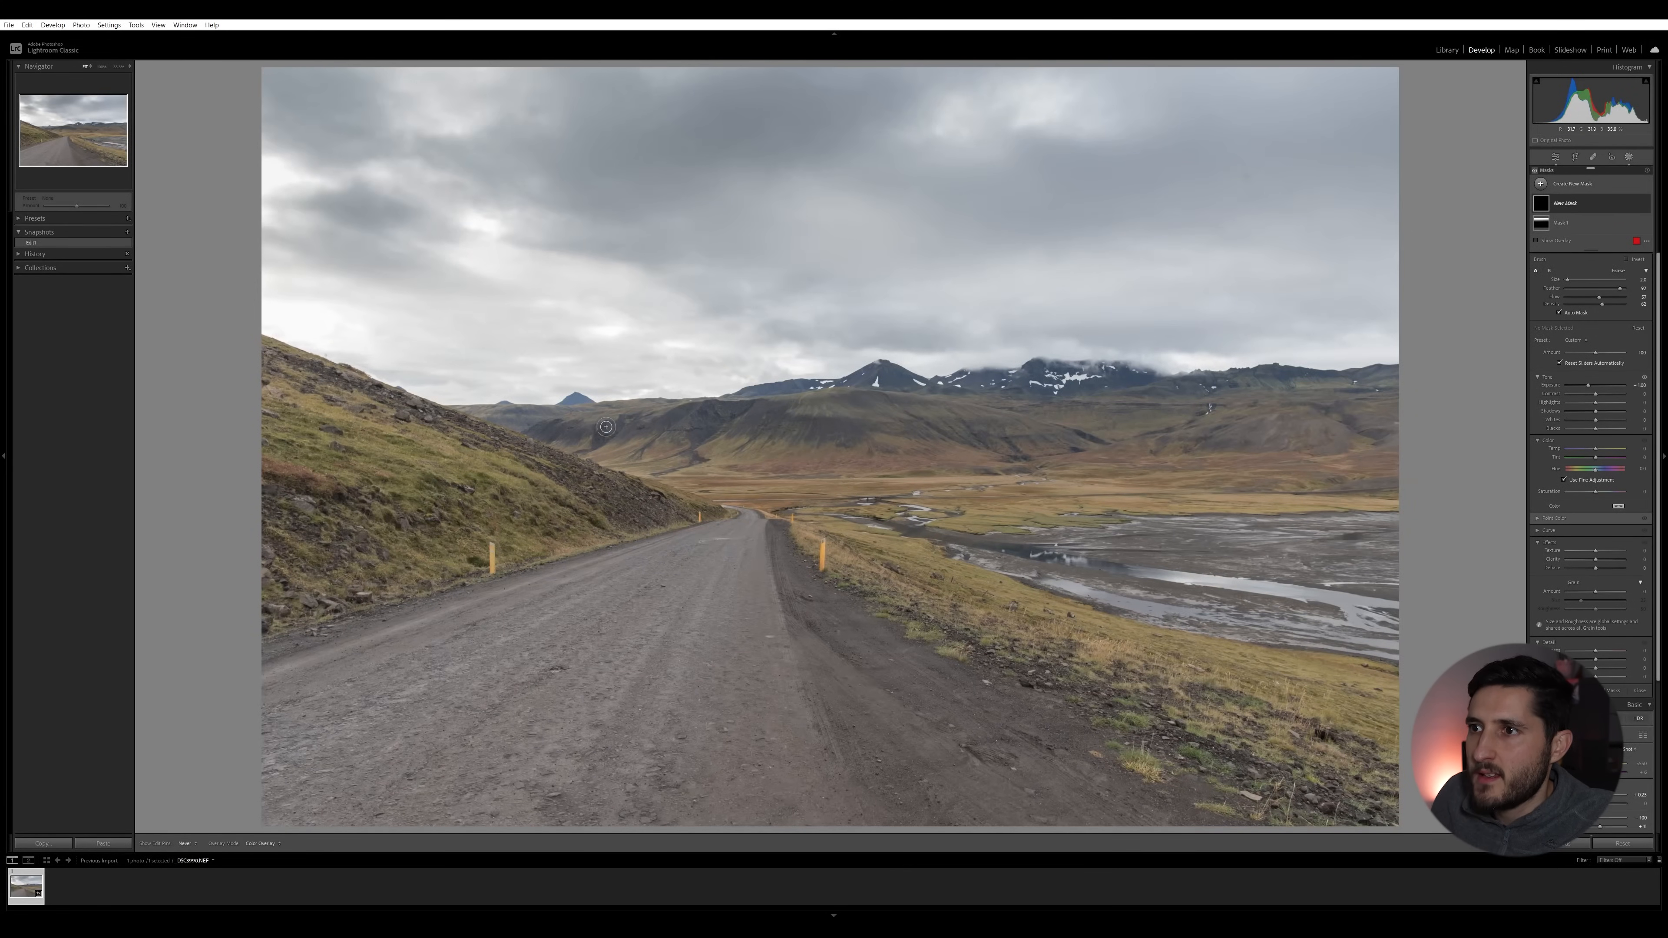
click(536, 434)
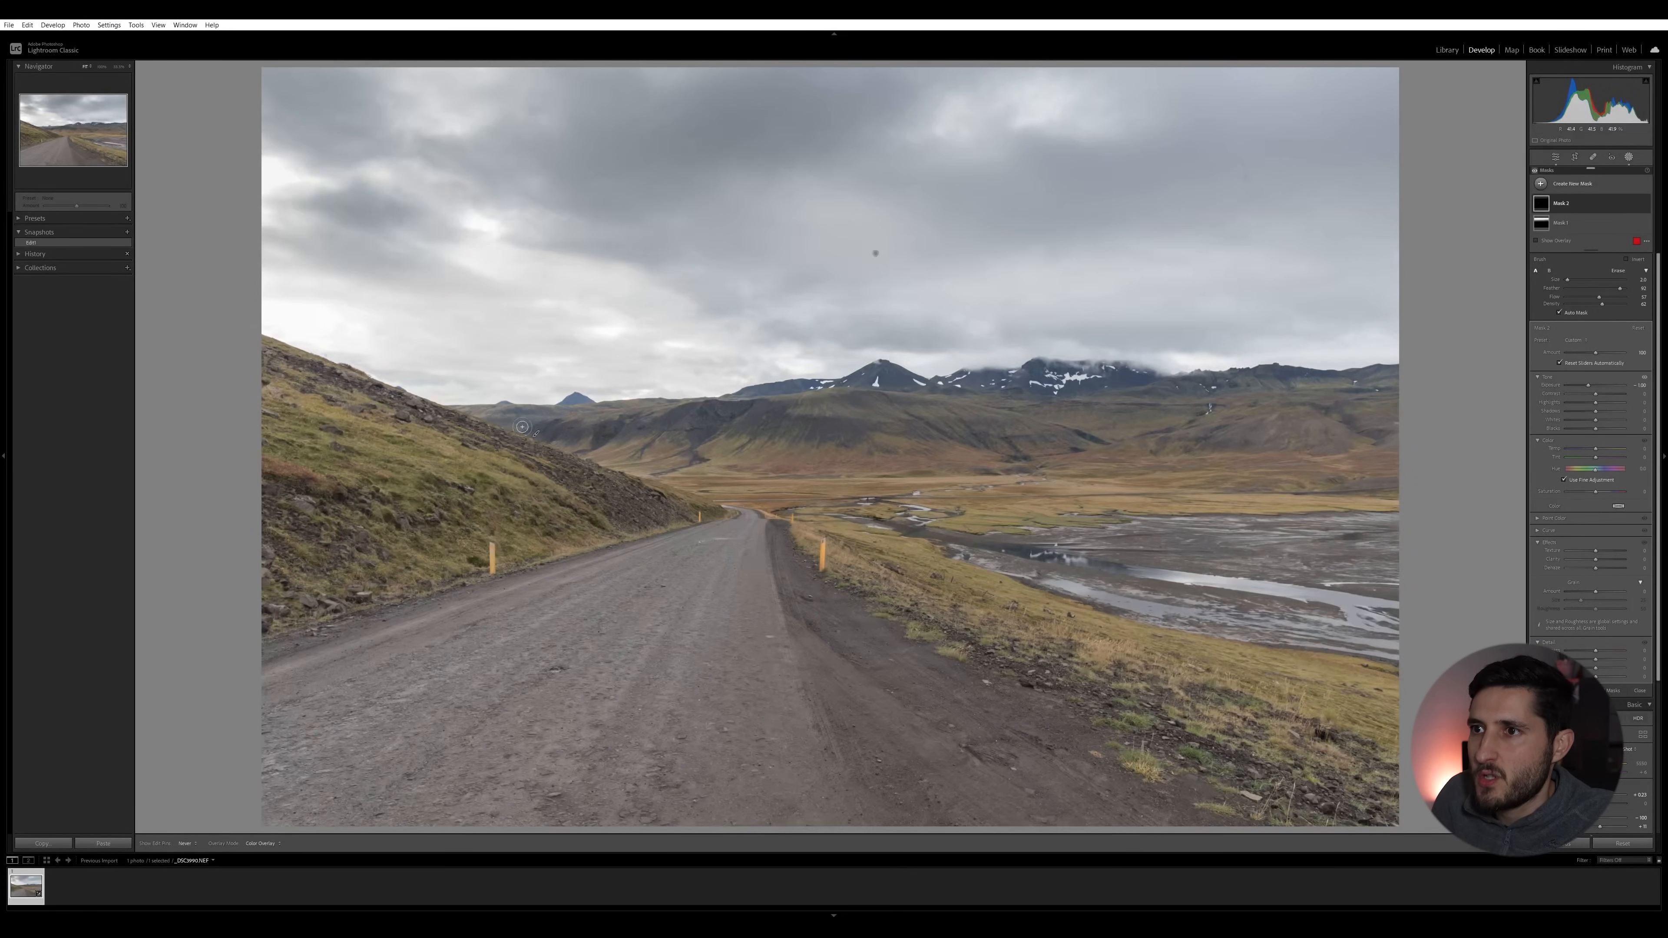
key(h)
mouse_move(738, 409)
mouse_down()
mouse_move(817, 442)
mouse_move(854, 402)
mouse_move(1073, 444)
mouse_move(805, 387)
mouse_move(1170, 385)
mouse_up()
mouse_move(1205, 439)
mouse_down()
mouse_move(1310, 438)
mouse_move(1382, 389)
mouse_up()
- Enlarge the brush and paint the darkening over the riverbed and the dirt along both sides of the road
scroll(1308, 436, up, 7)
drag(1386, 559, 1116, 553)
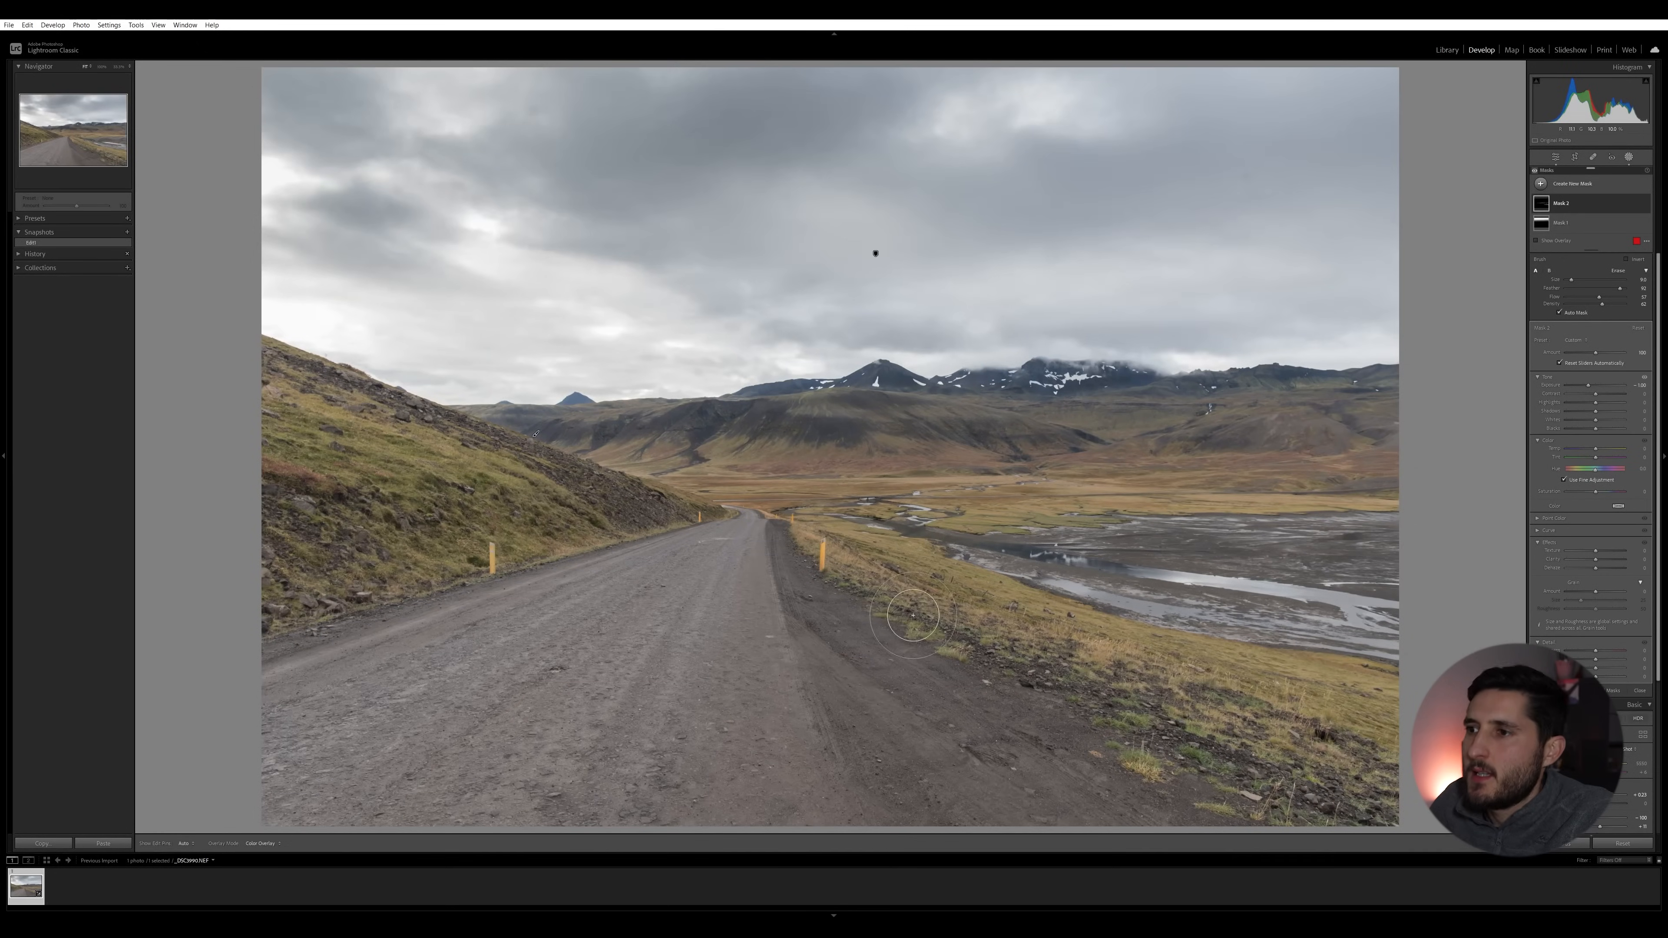
scroll(792, 550, down, 1)
key(h)
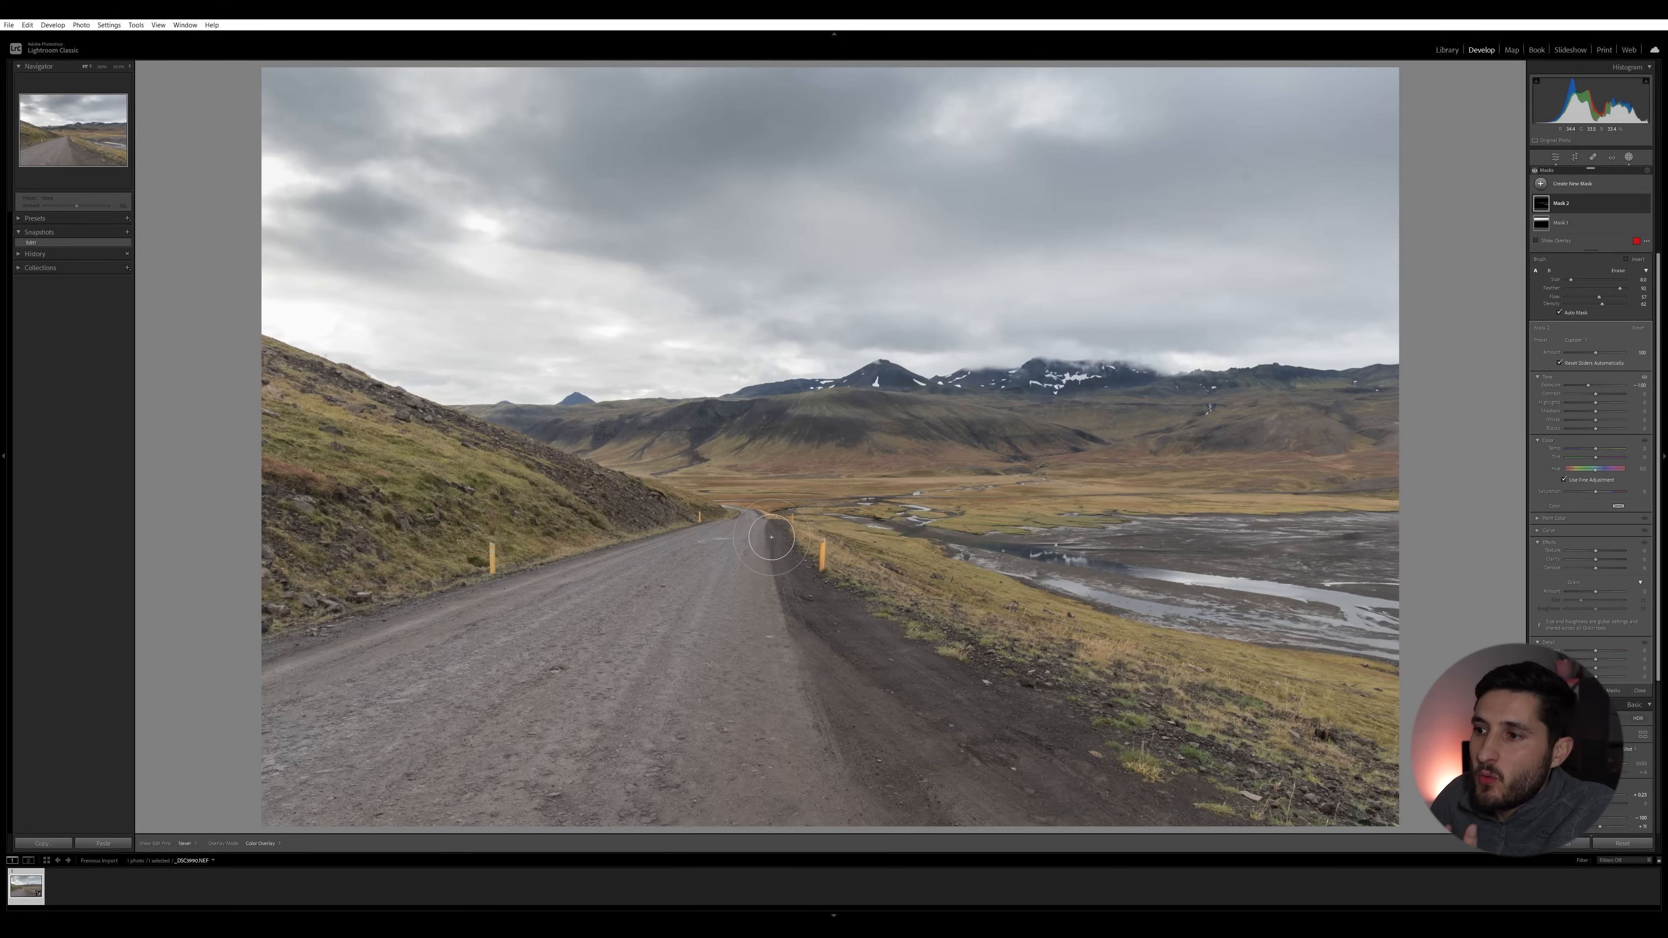
key(h)
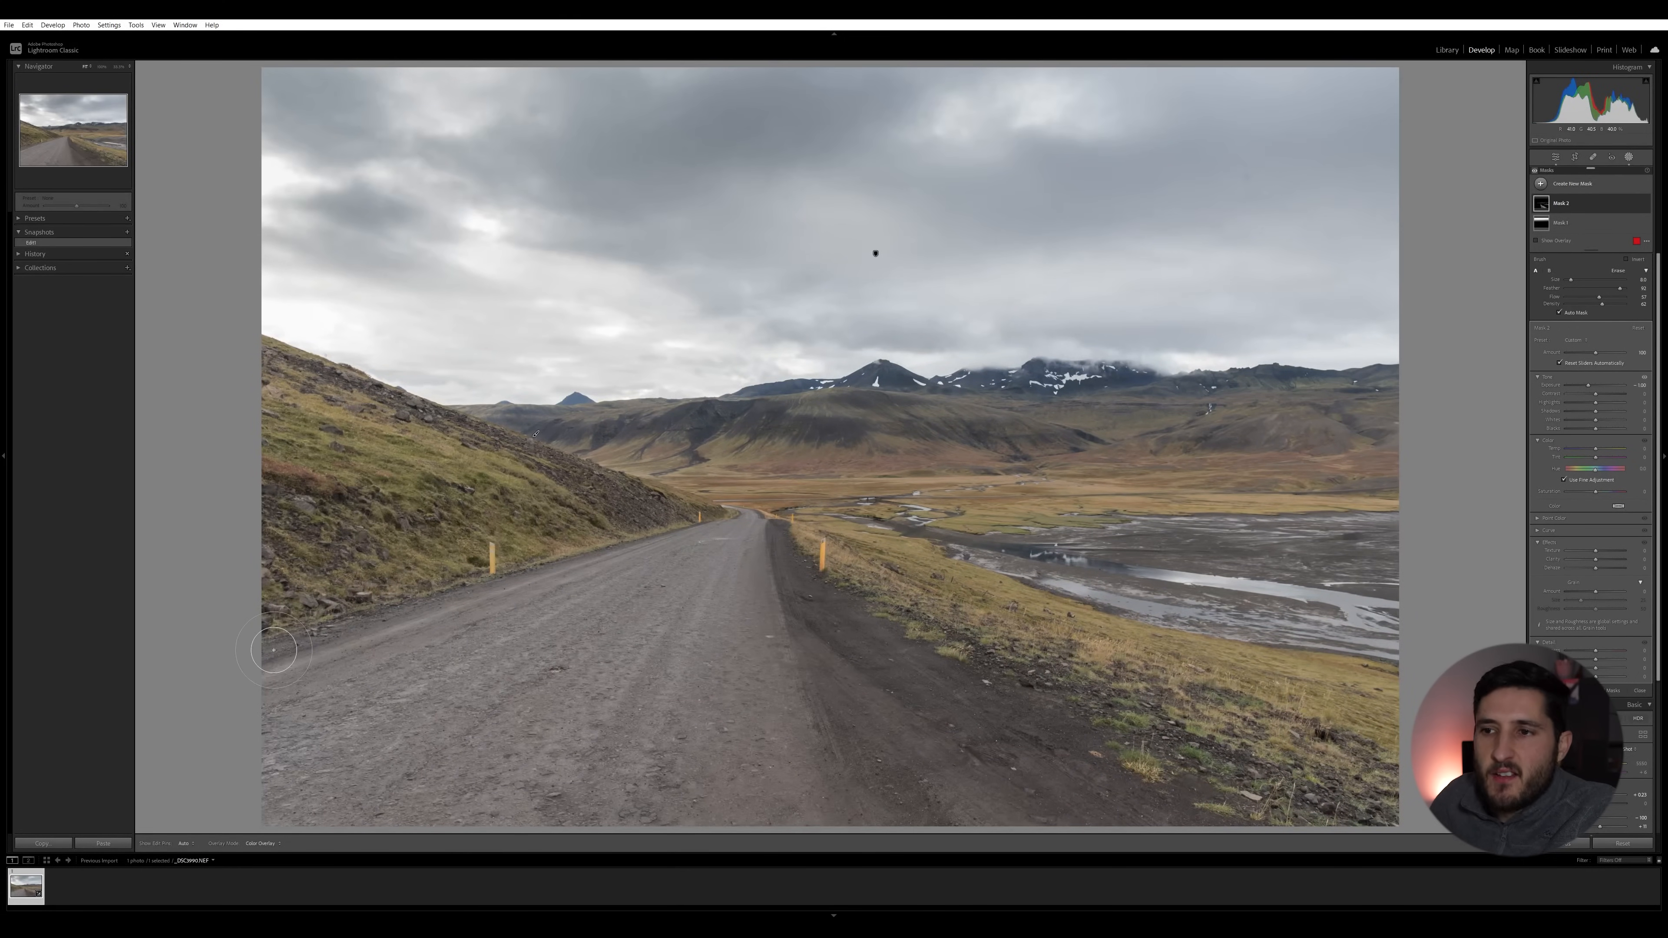
key(h)
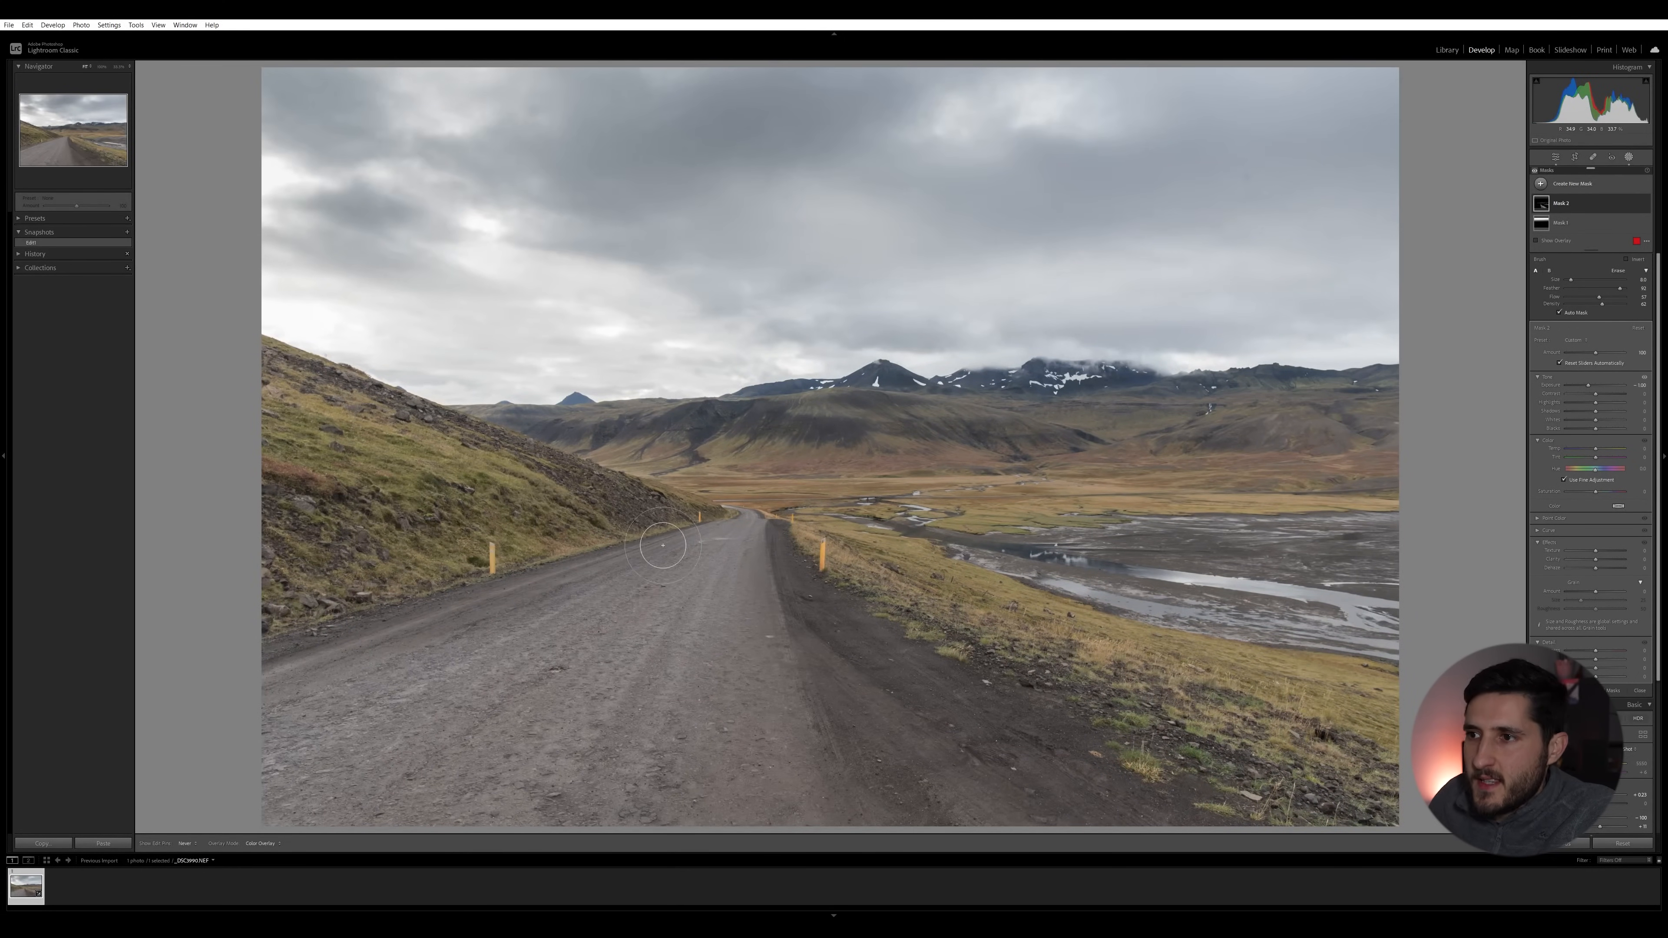
- Paint the darkening along the left side of the gravel road with a larger brush
key(h)
scroll(250, 712, up, 4)
mouse_move(224, 720)
mouse_down()
mouse_move(192, 760)
mouse_move(531, 587)
mouse_up()
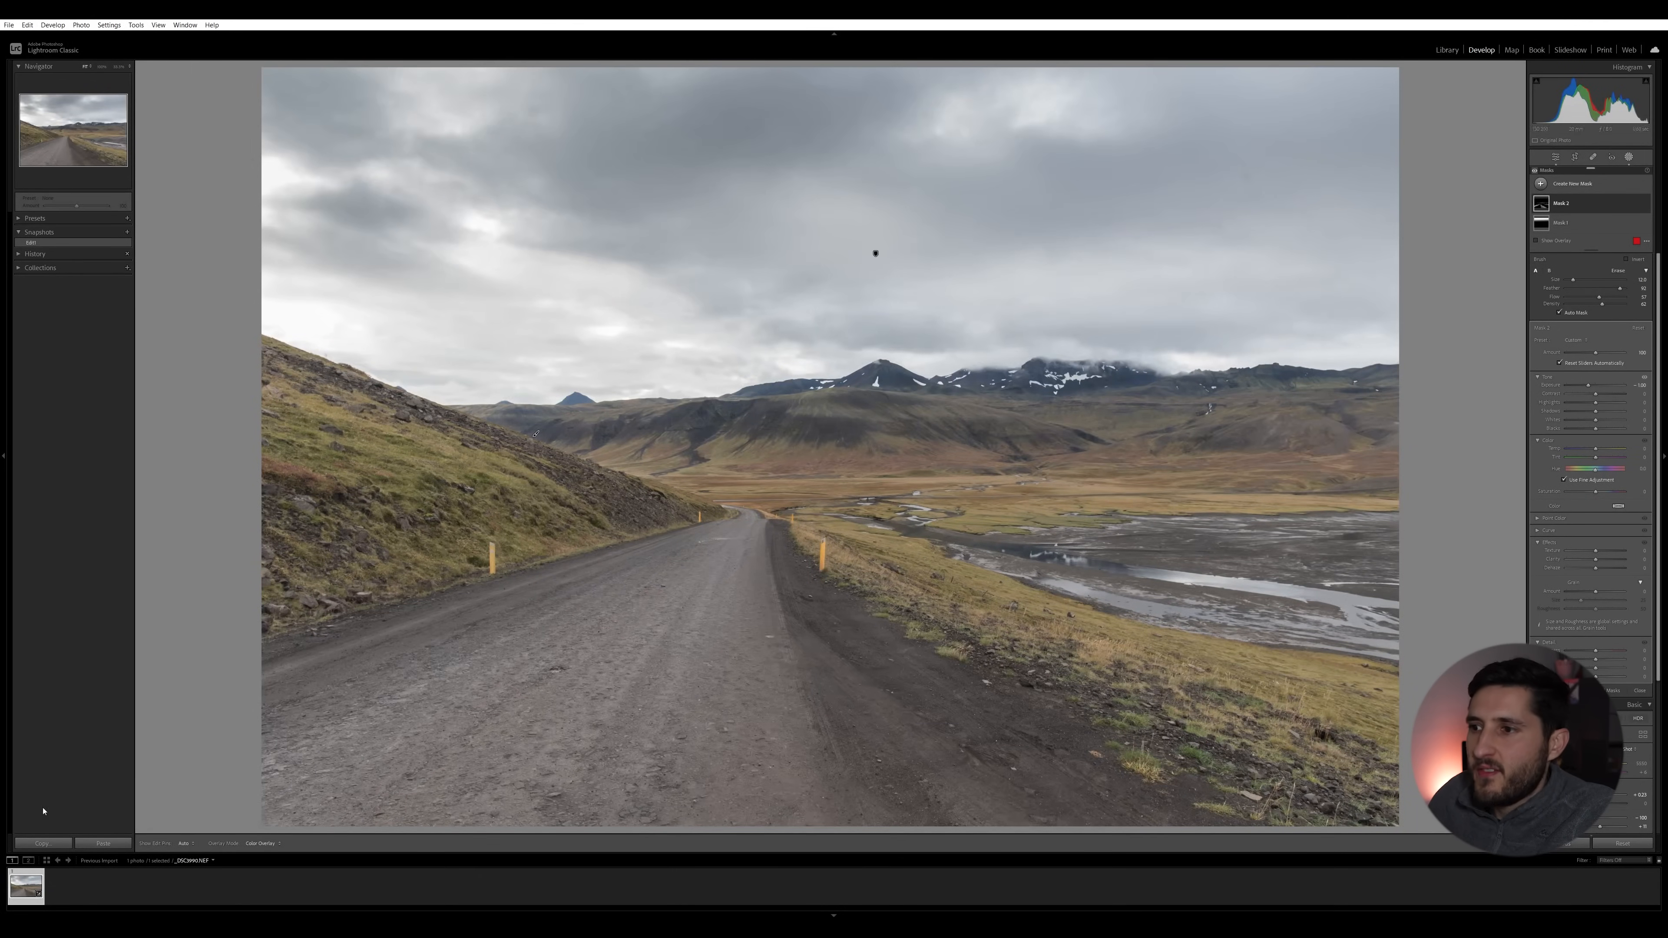
- Shrink the brush, raise its flow and density, and paint the darkening strongly over the dark riverbed
scroll(1353, 597, down, 5)
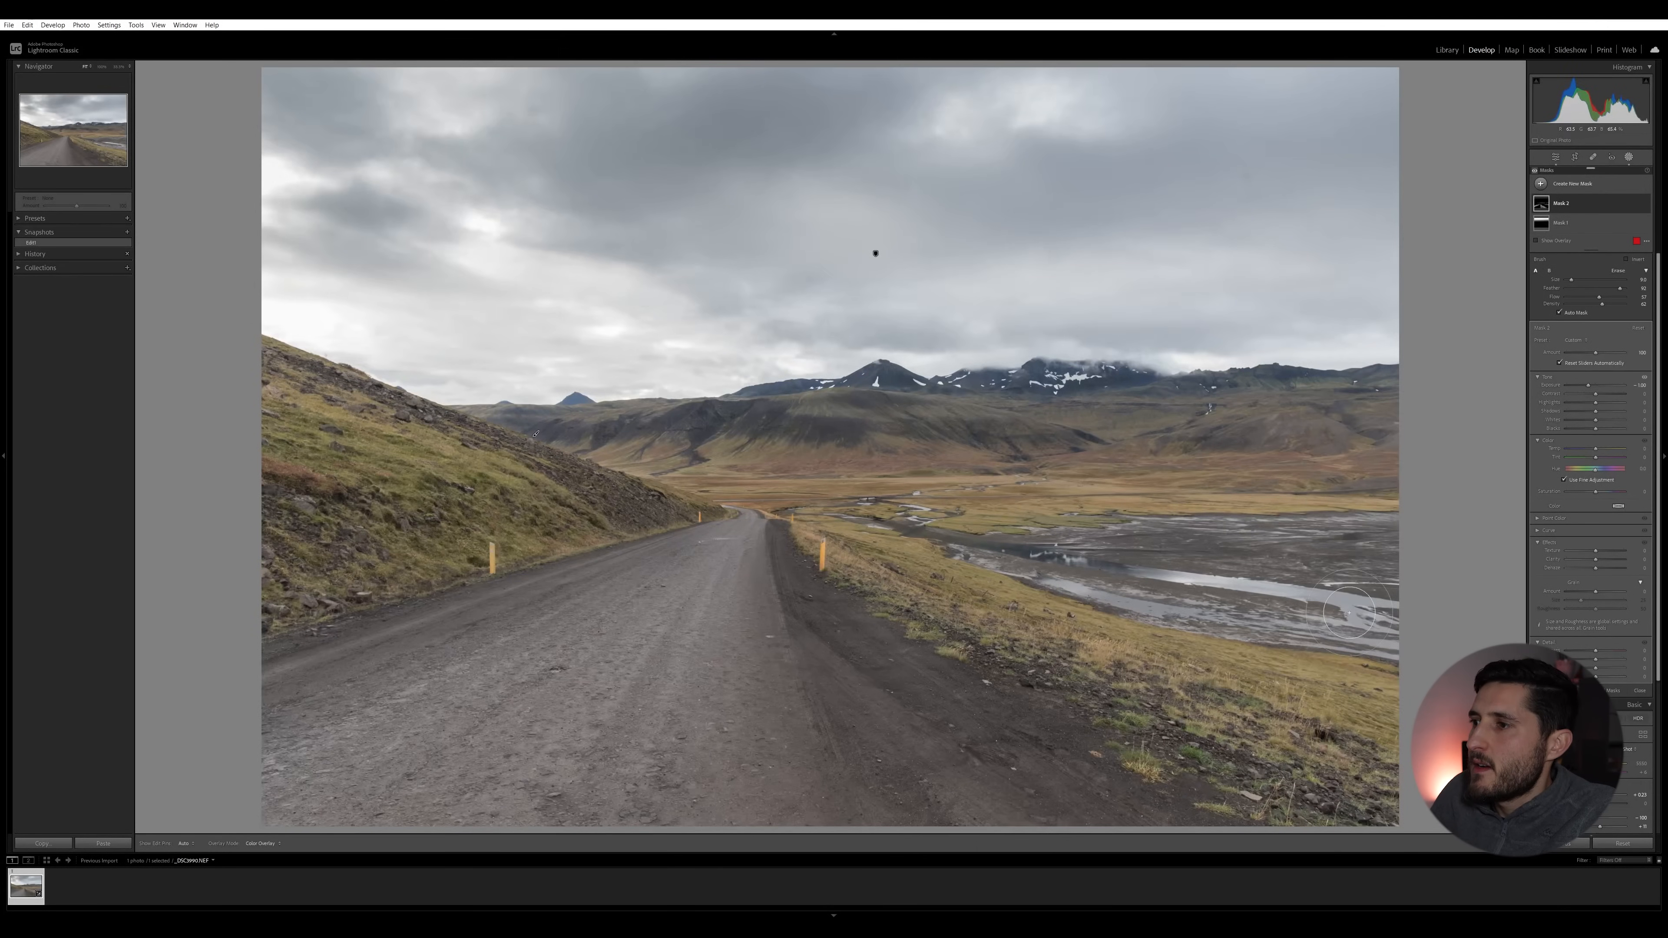
key(h)
key(h)
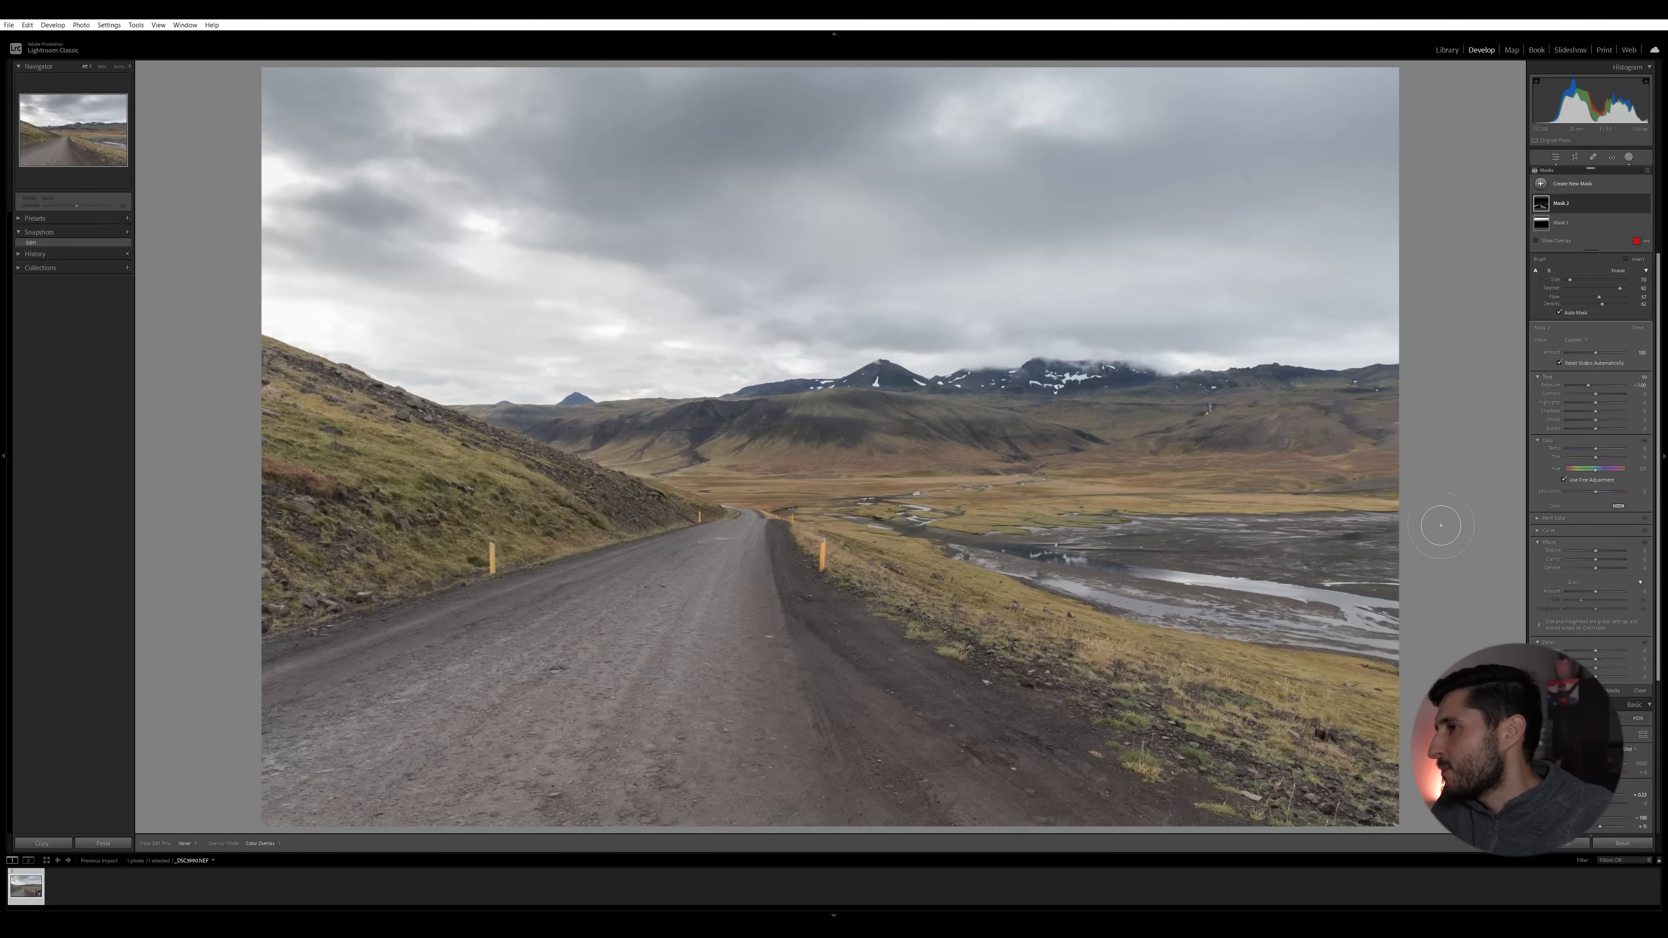
key(h)
click(1612, 297)
click(1611, 304)
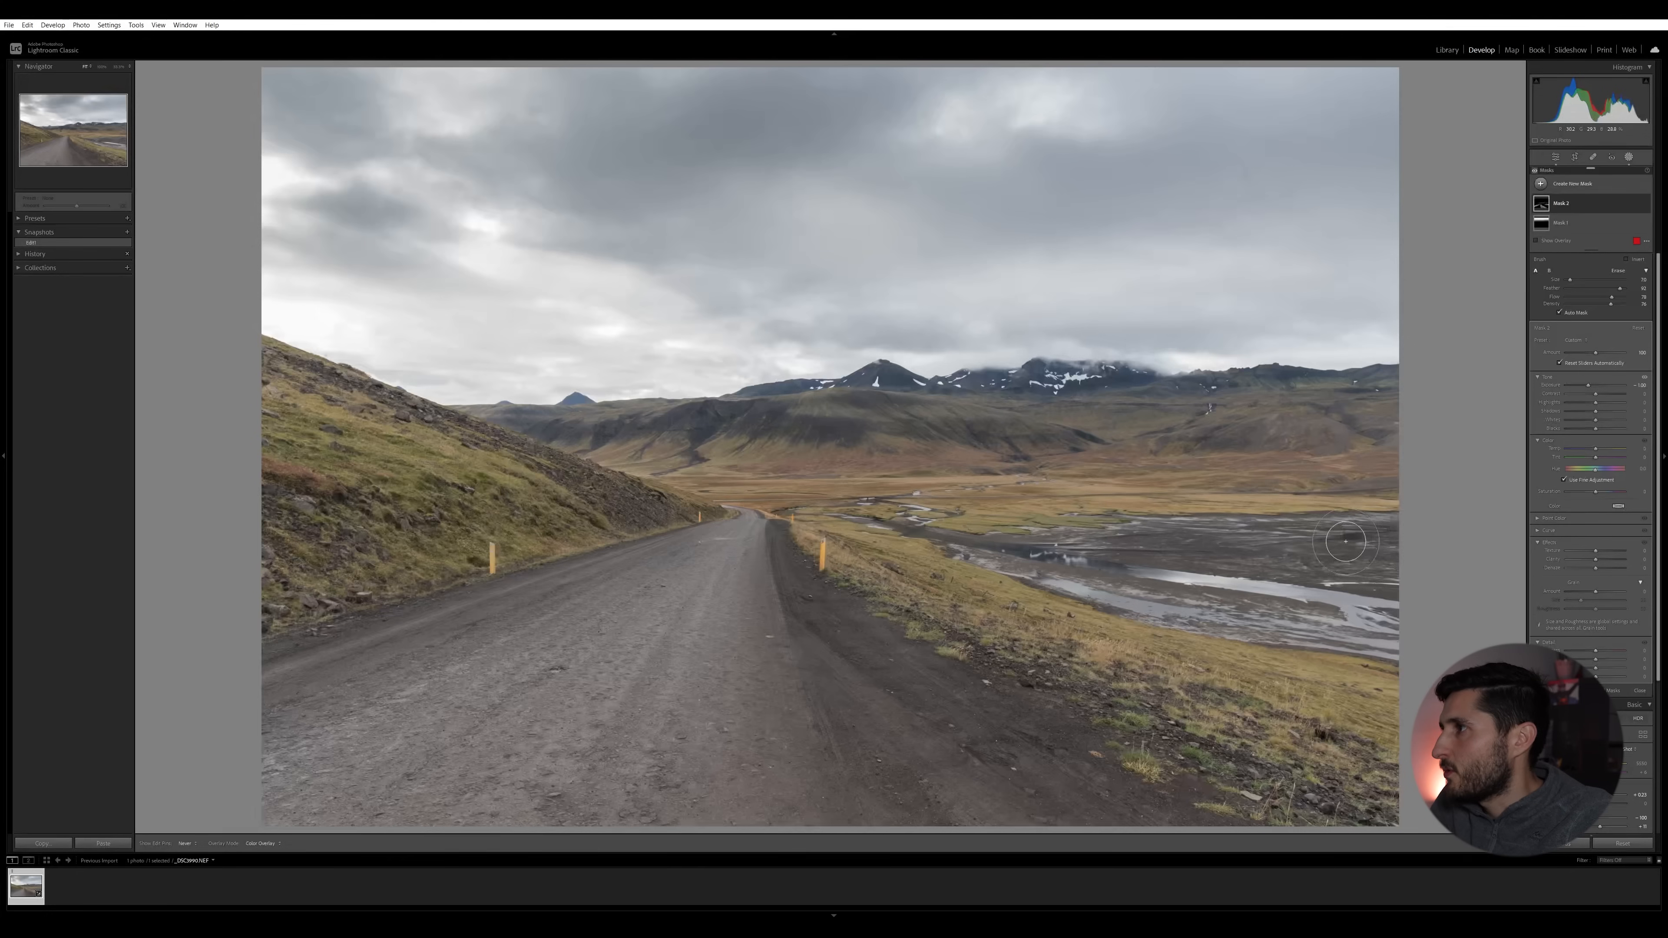
click(1617, 297)
click(1616, 305)
key(h)
mouse_move(1340, 616)
mouse_down()
mouse_move(1361, 628)
mouse_move(1031, 557)
mouse_move(1059, 539)
mouse_up()
- Lower the brush's flow and density and adjust its size for softer strokes
scroll(1579, 394, down, 4)
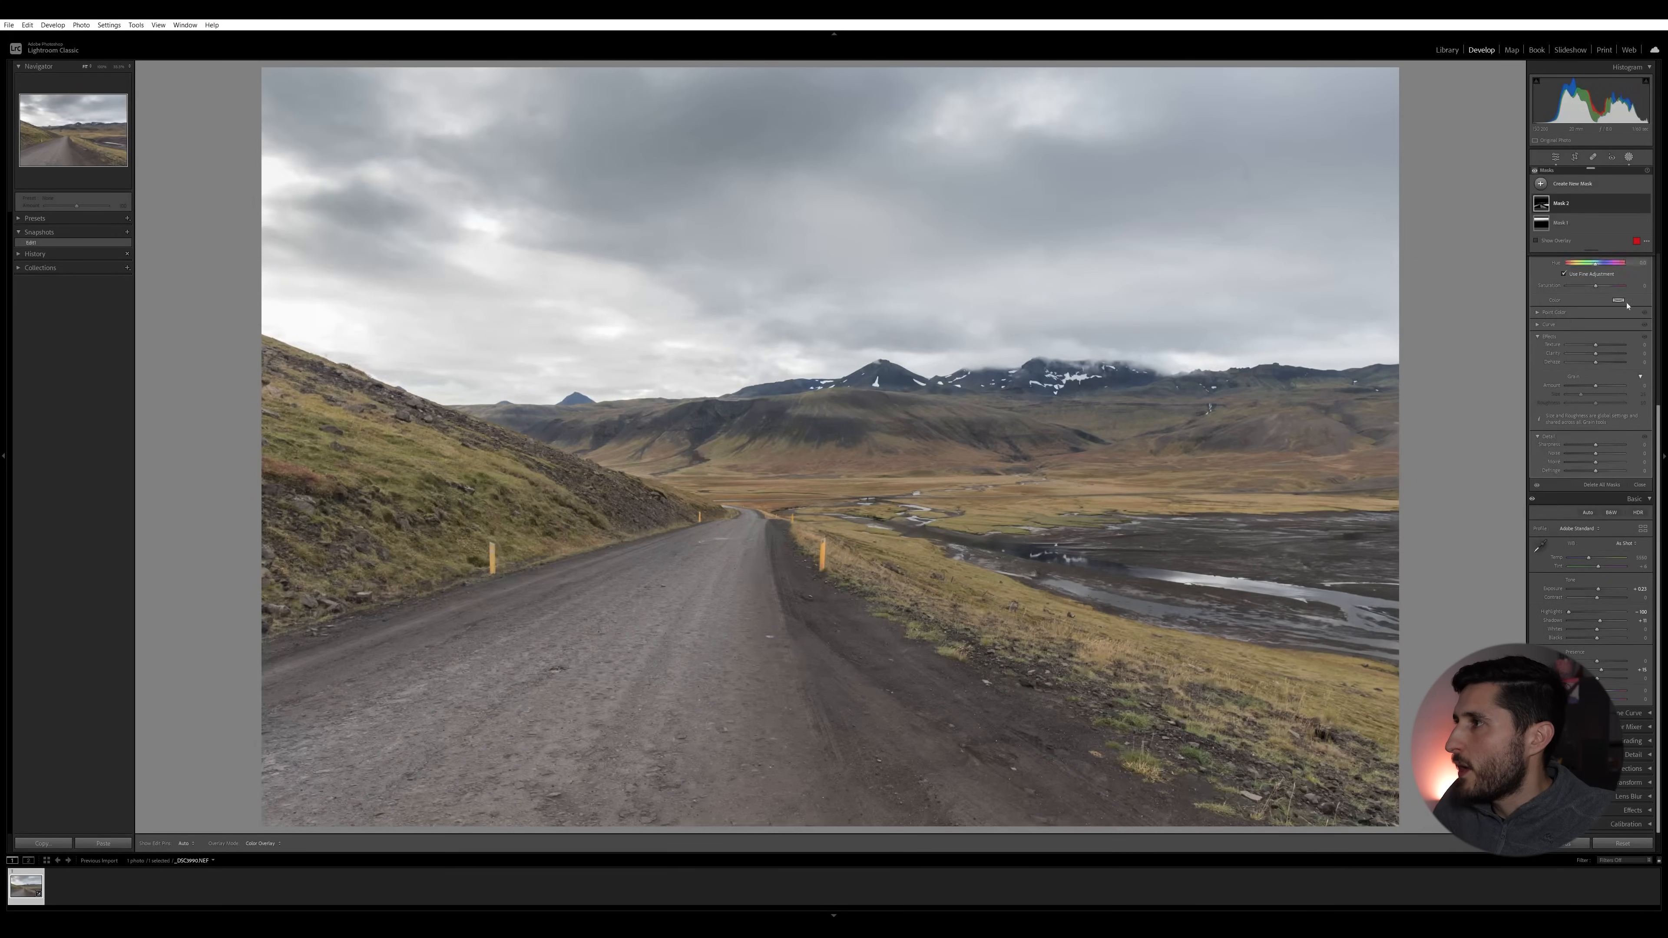
scroll(1602, 308, up, 4)
click(1605, 297)
click(1606, 303)
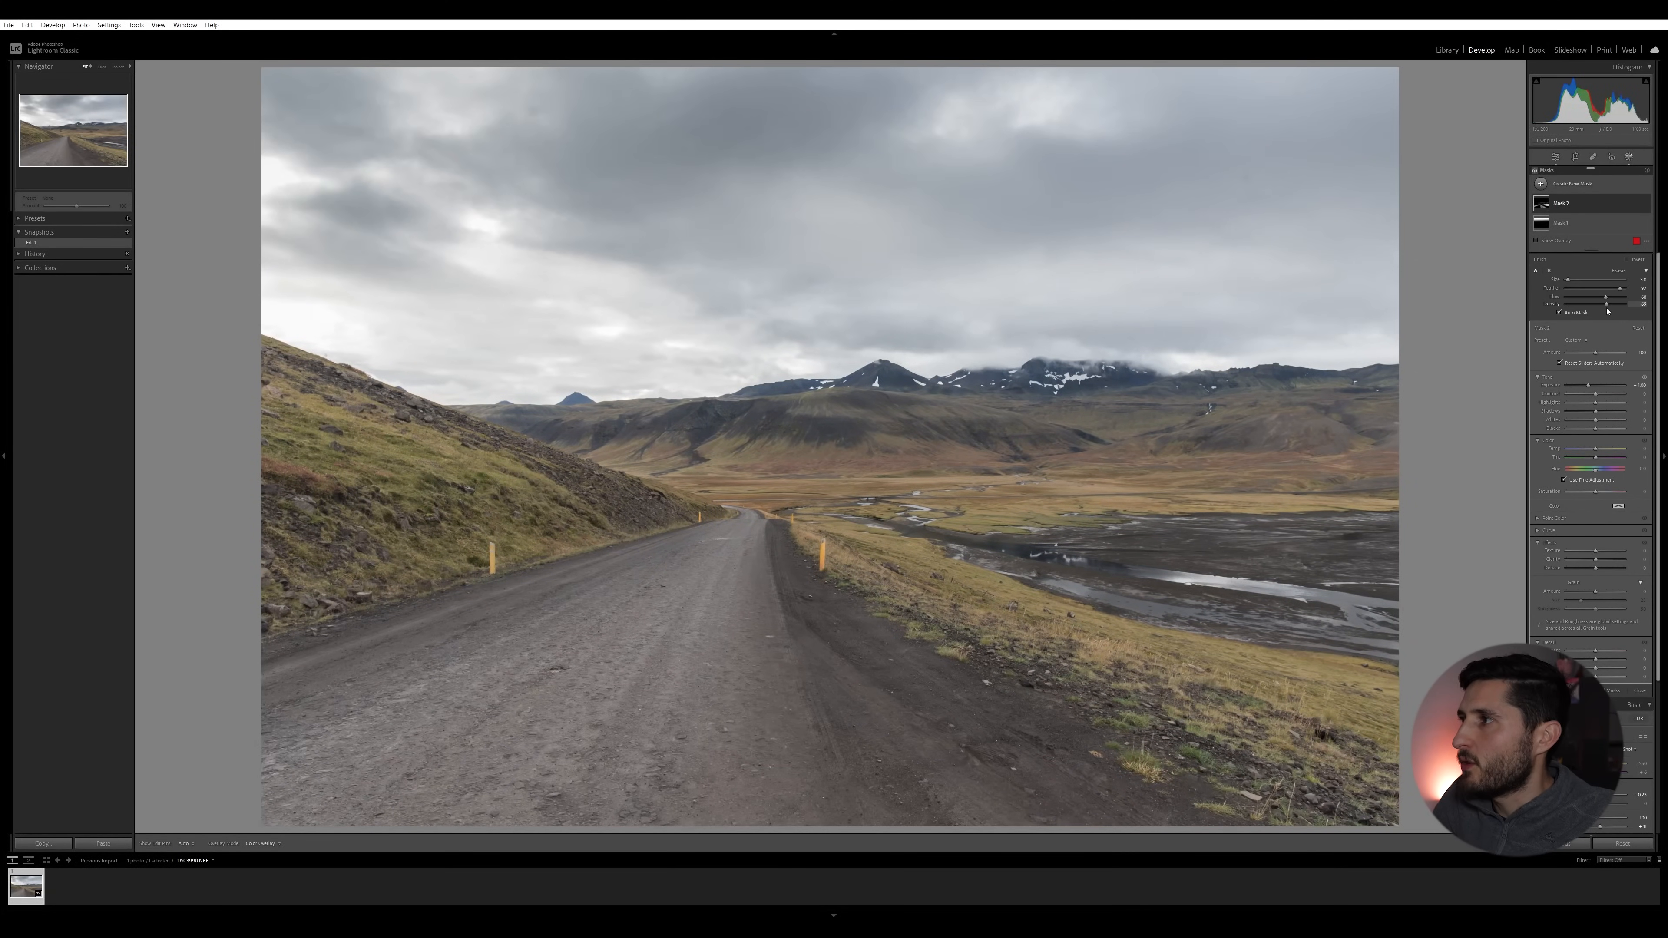
scroll(454, 669, up, 3)
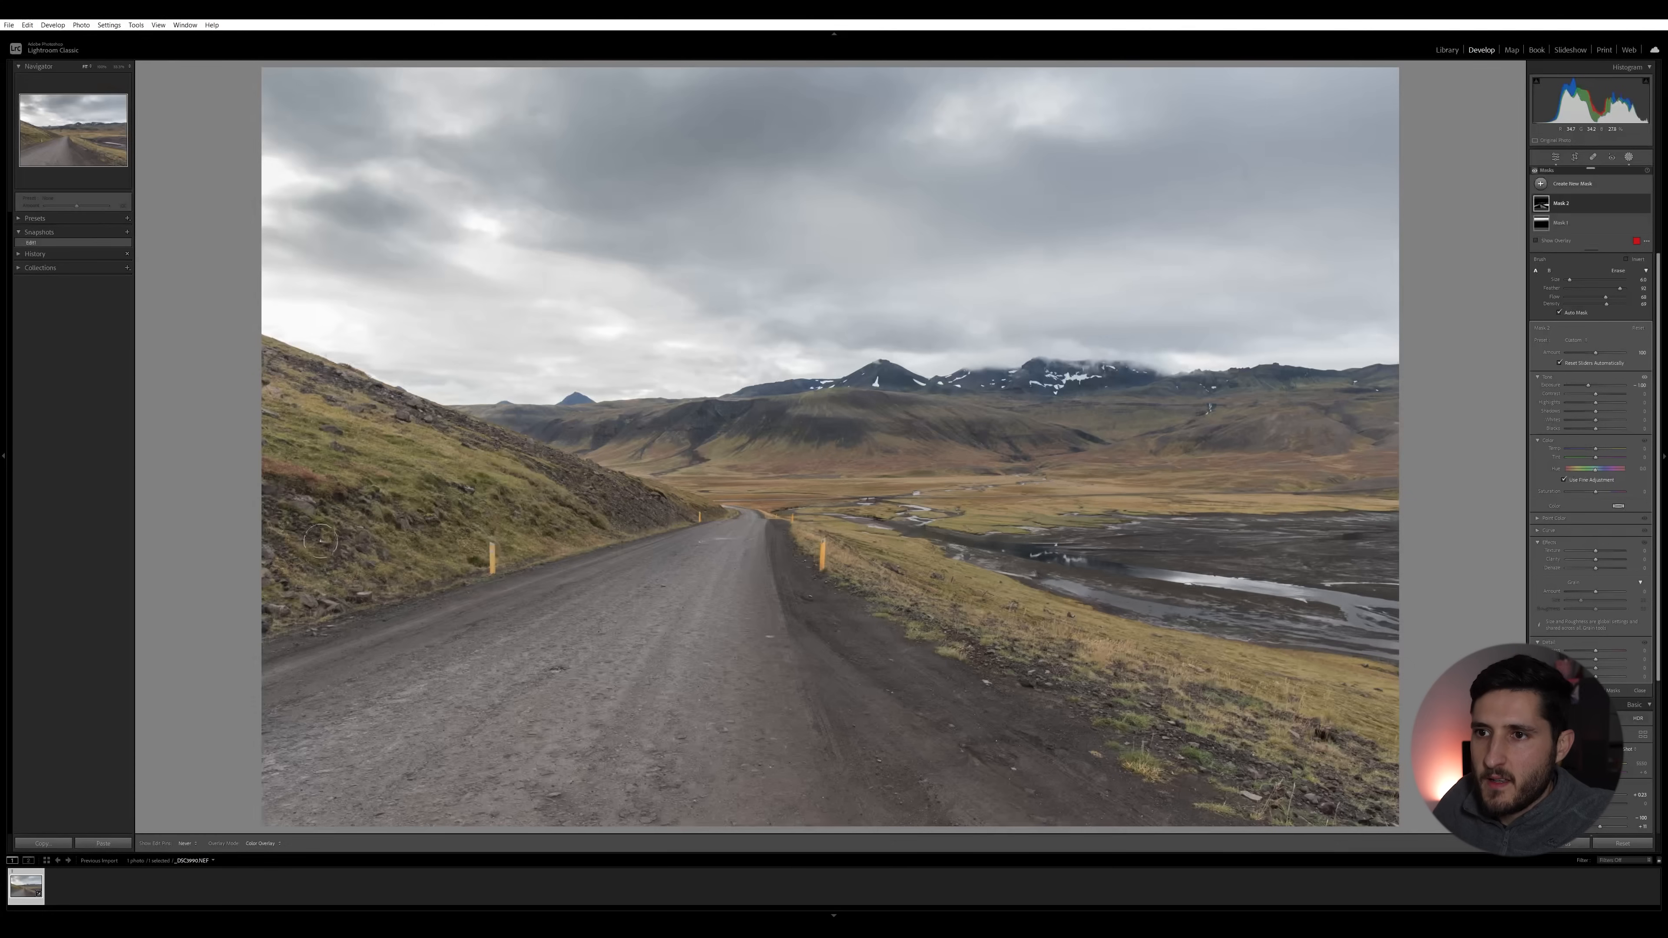
- Create a new brush mask and paint it over the grassy hillside along the road's left edge, up to the crest
click(1571, 187)
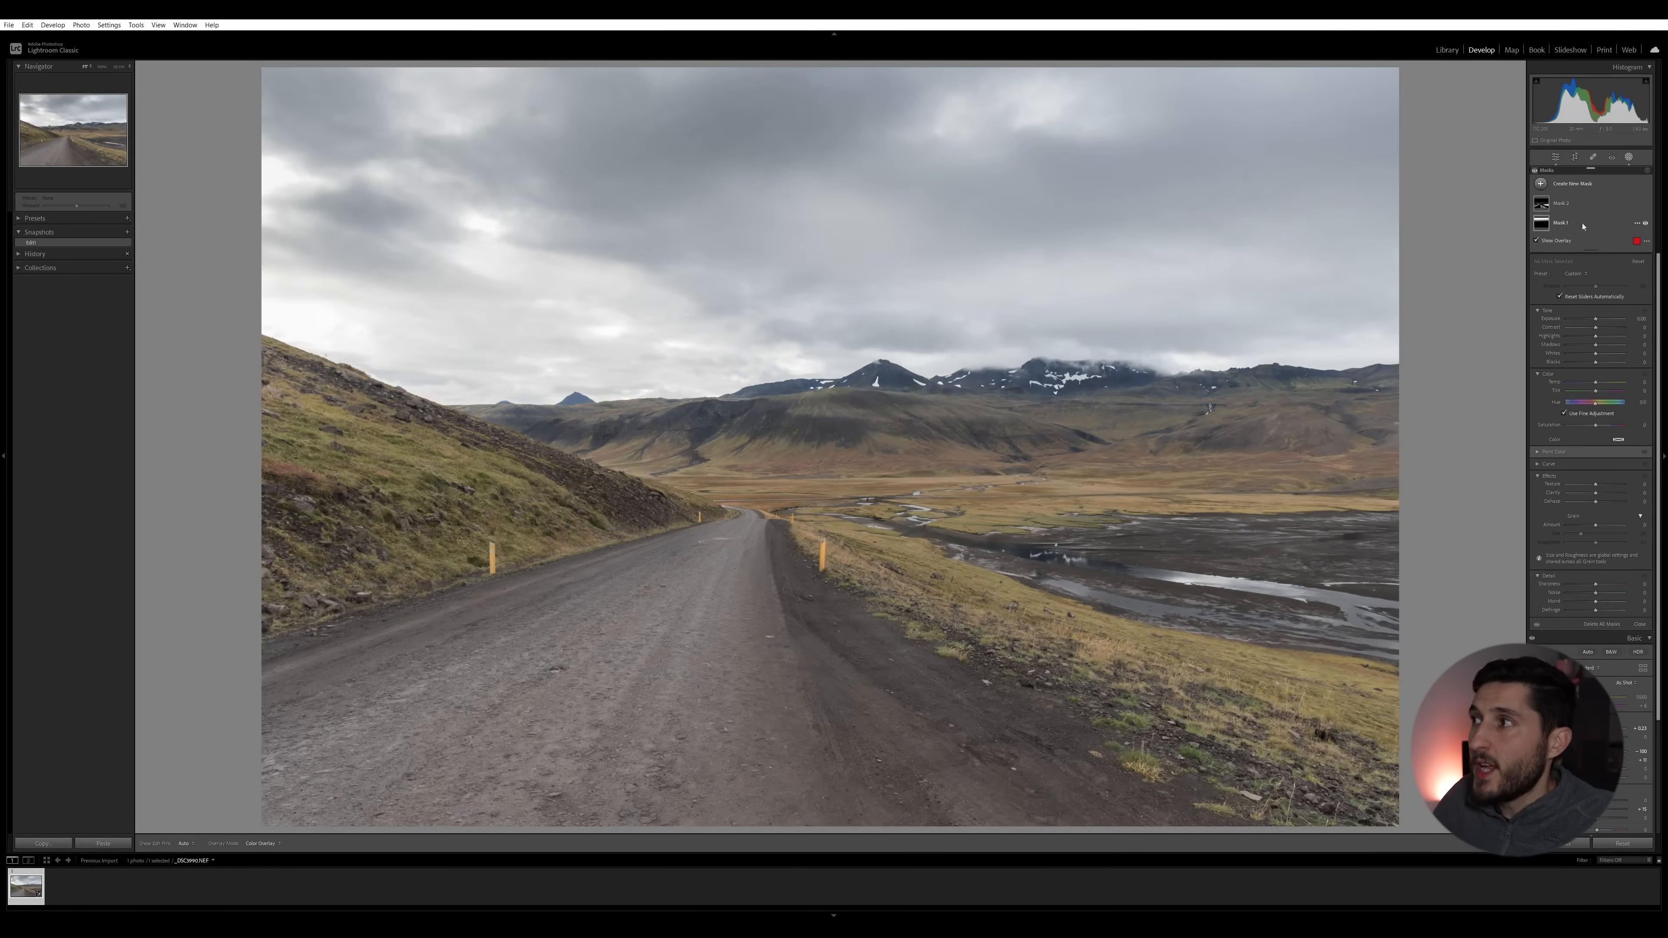
click(1569, 186)
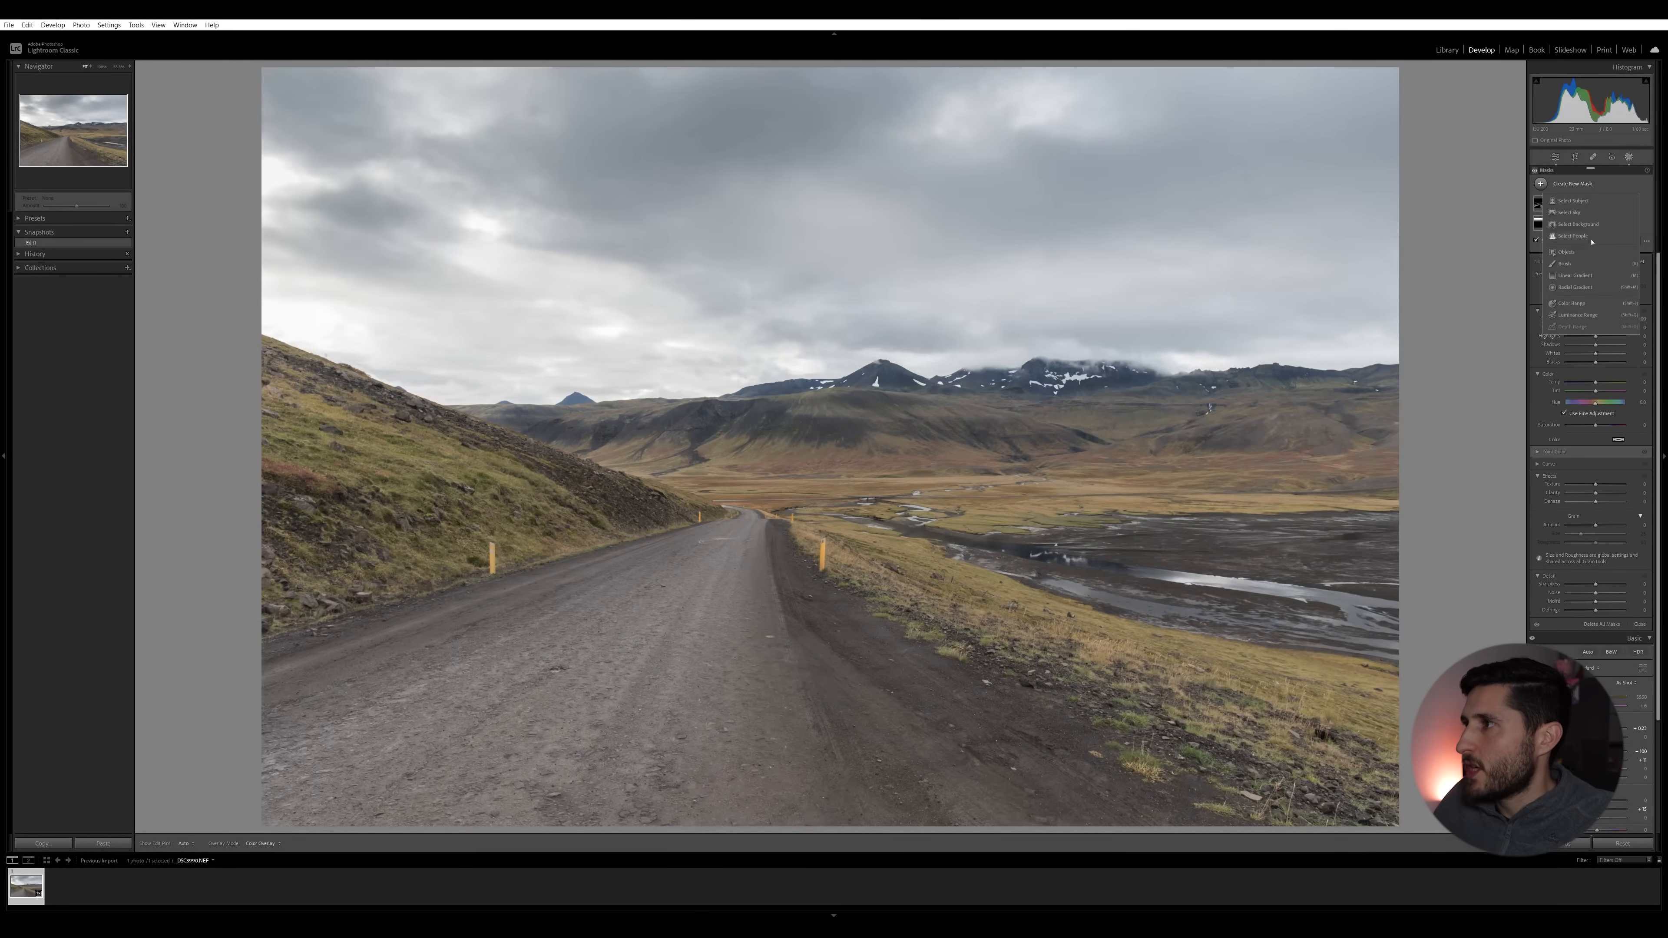
click(1567, 264)
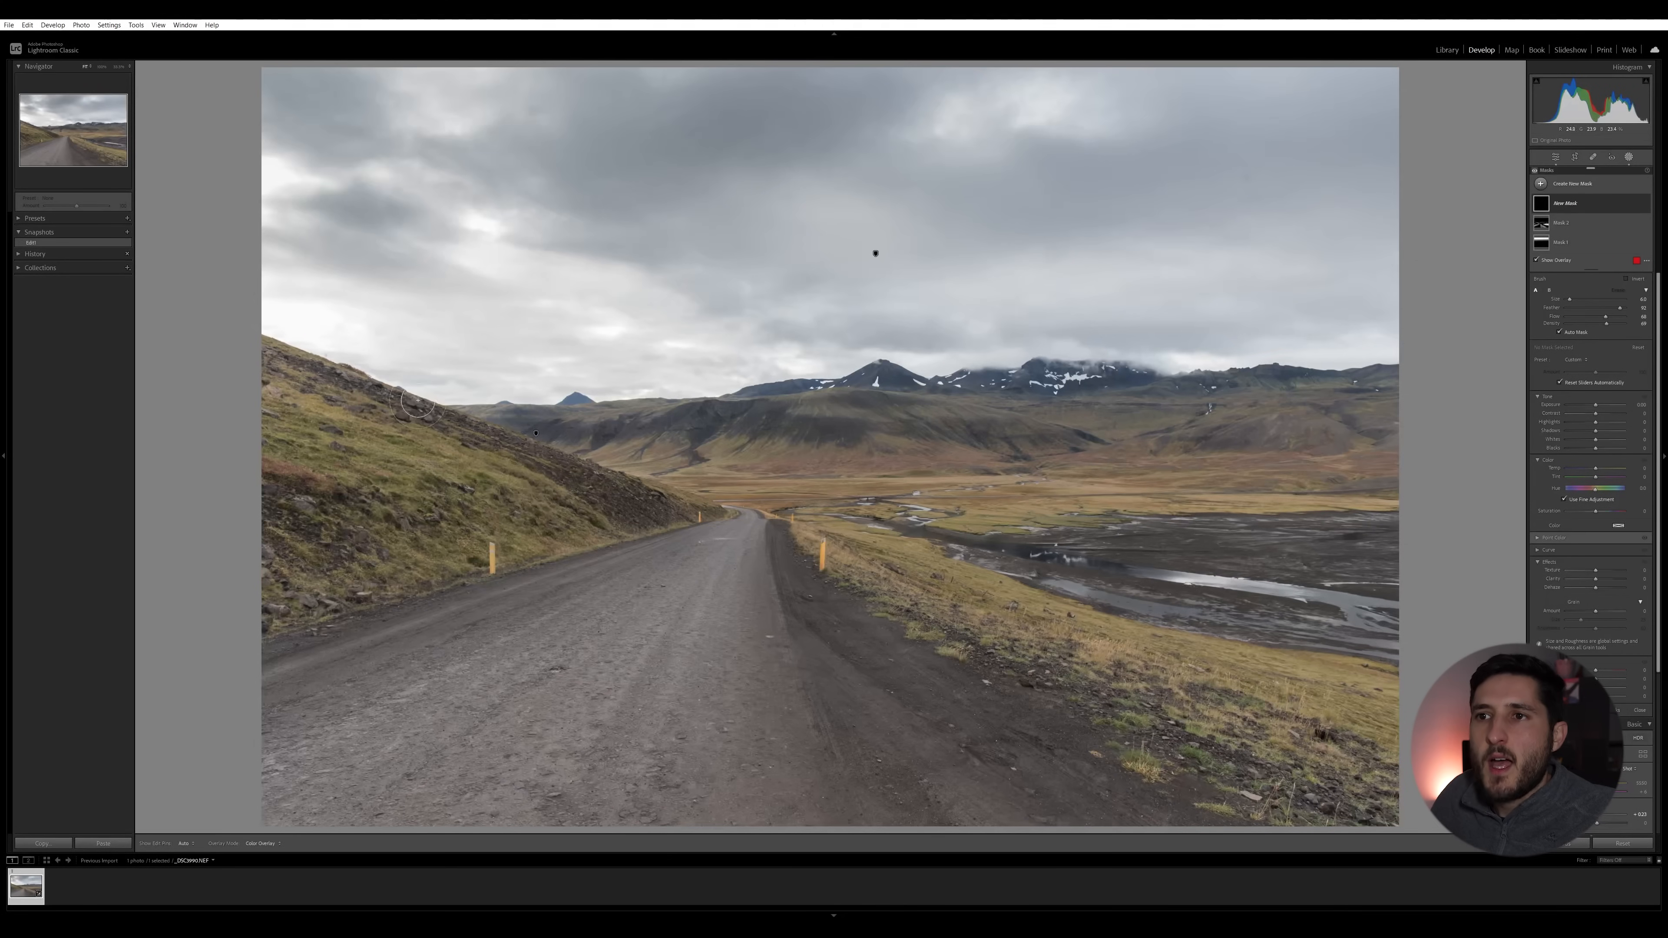
drag(274, 407, 551, 529)
key(h)
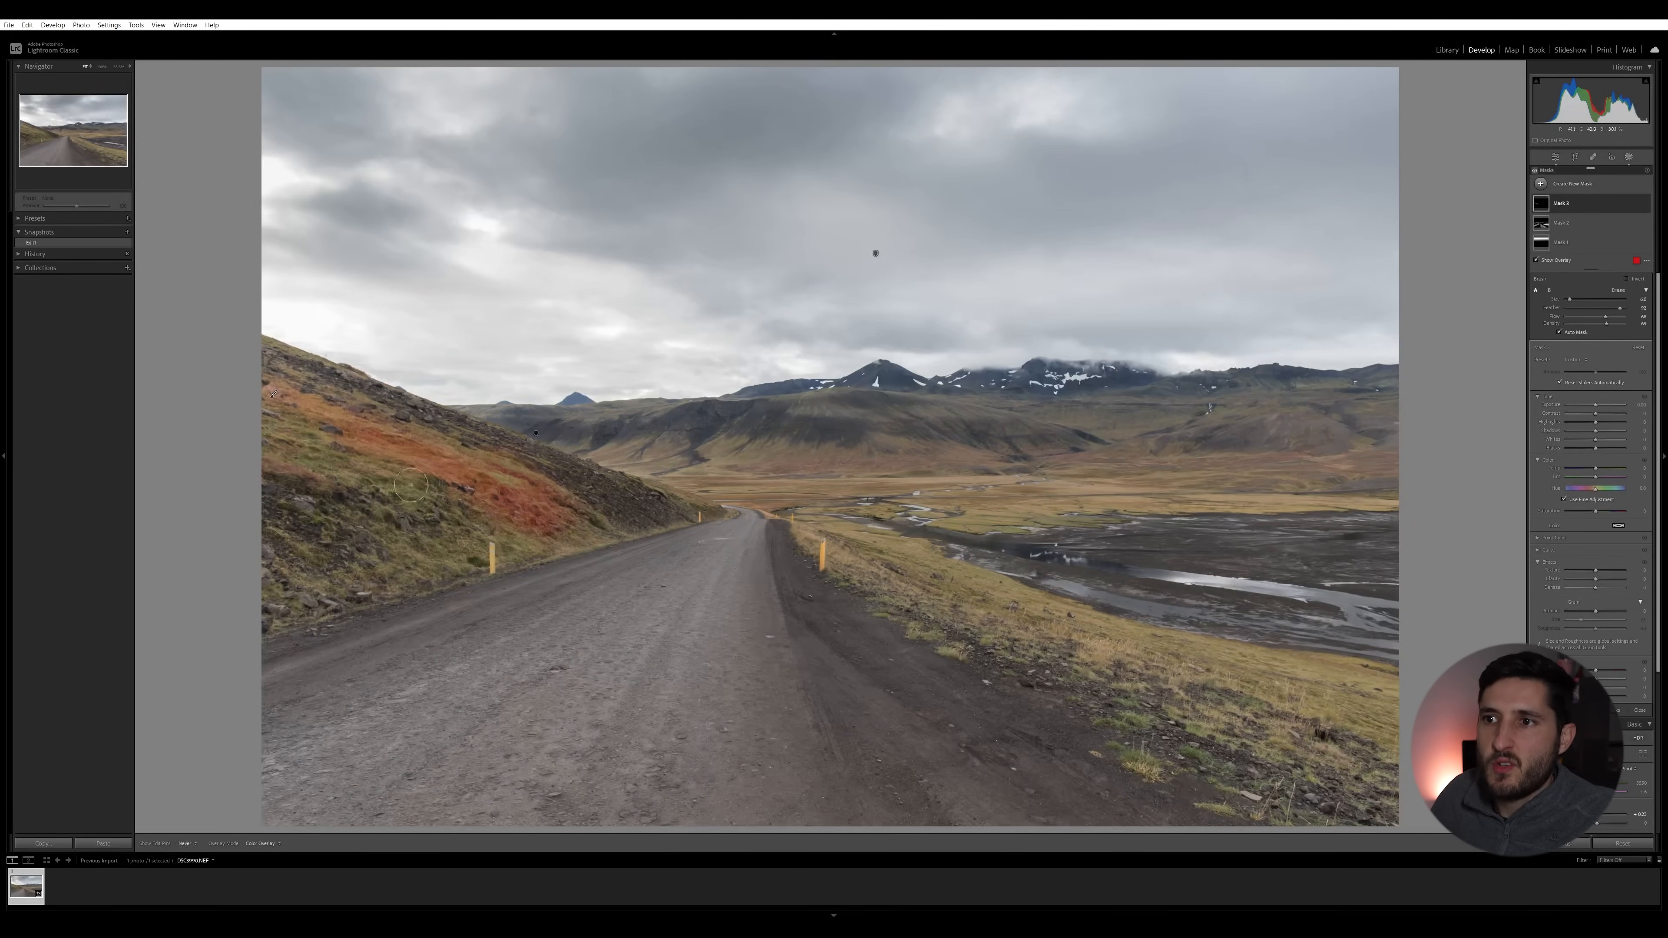
drag(319, 456, 440, 493)
drag(290, 394, 581, 517)
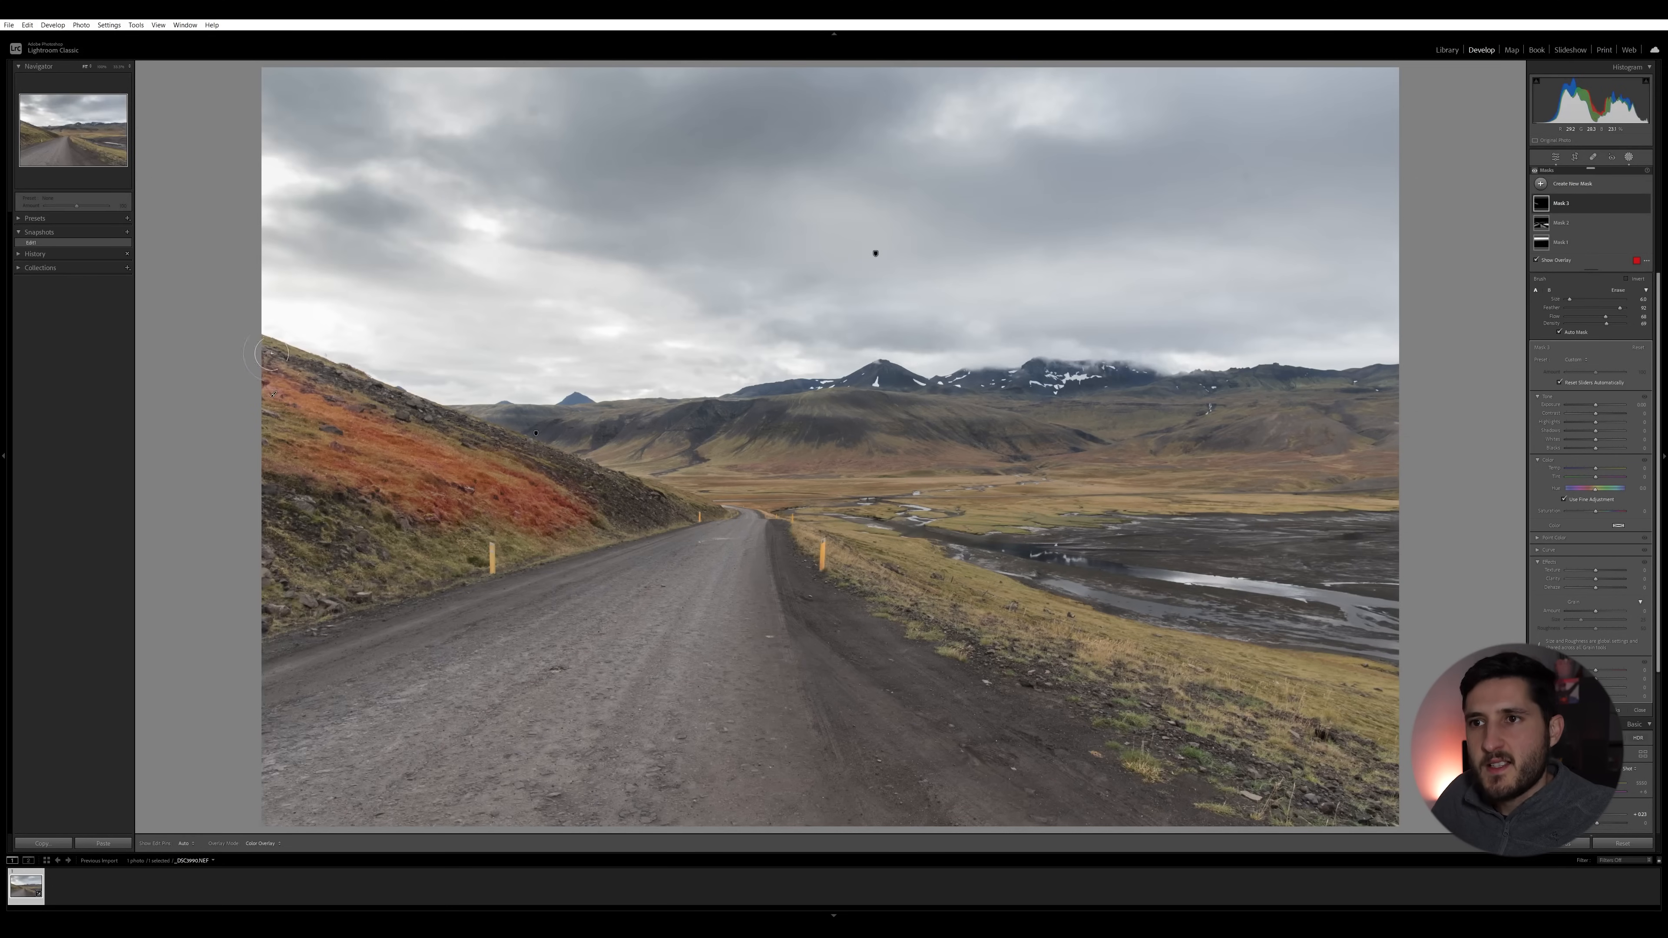
drag(276, 358, 363, 400)
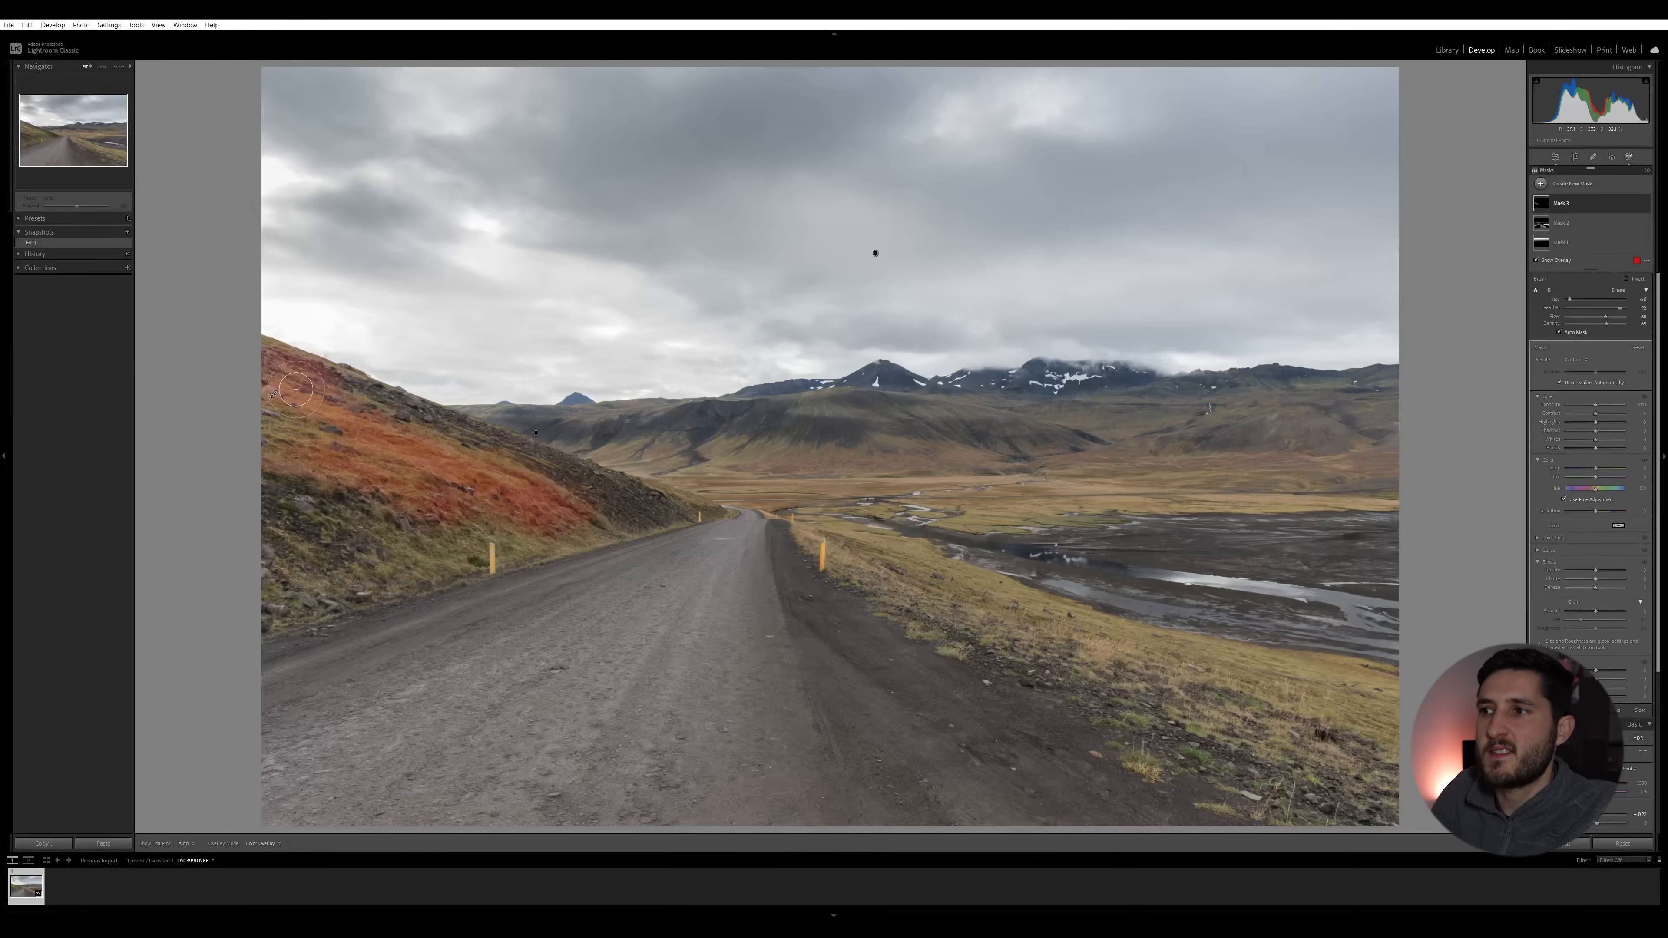
- Paint the new mask over the grassy bank between the road and the riverbed, down to the foreground
mouse_move(1392, 703)
mouse_down()
mouse_move(1018, 613)
mouse_move(829, 532)
mouse_up()
mouse_move(1040, 627)
mouse_down()
mouse_move(1186, 685)
mouse_move(1242, 731)
mouse_up()
drag(1055, 669, 1319, 675)
- Shrink the brush and paint the mask over the lighter slopes of the distant hills
scroll(1229, 460, down, 4)
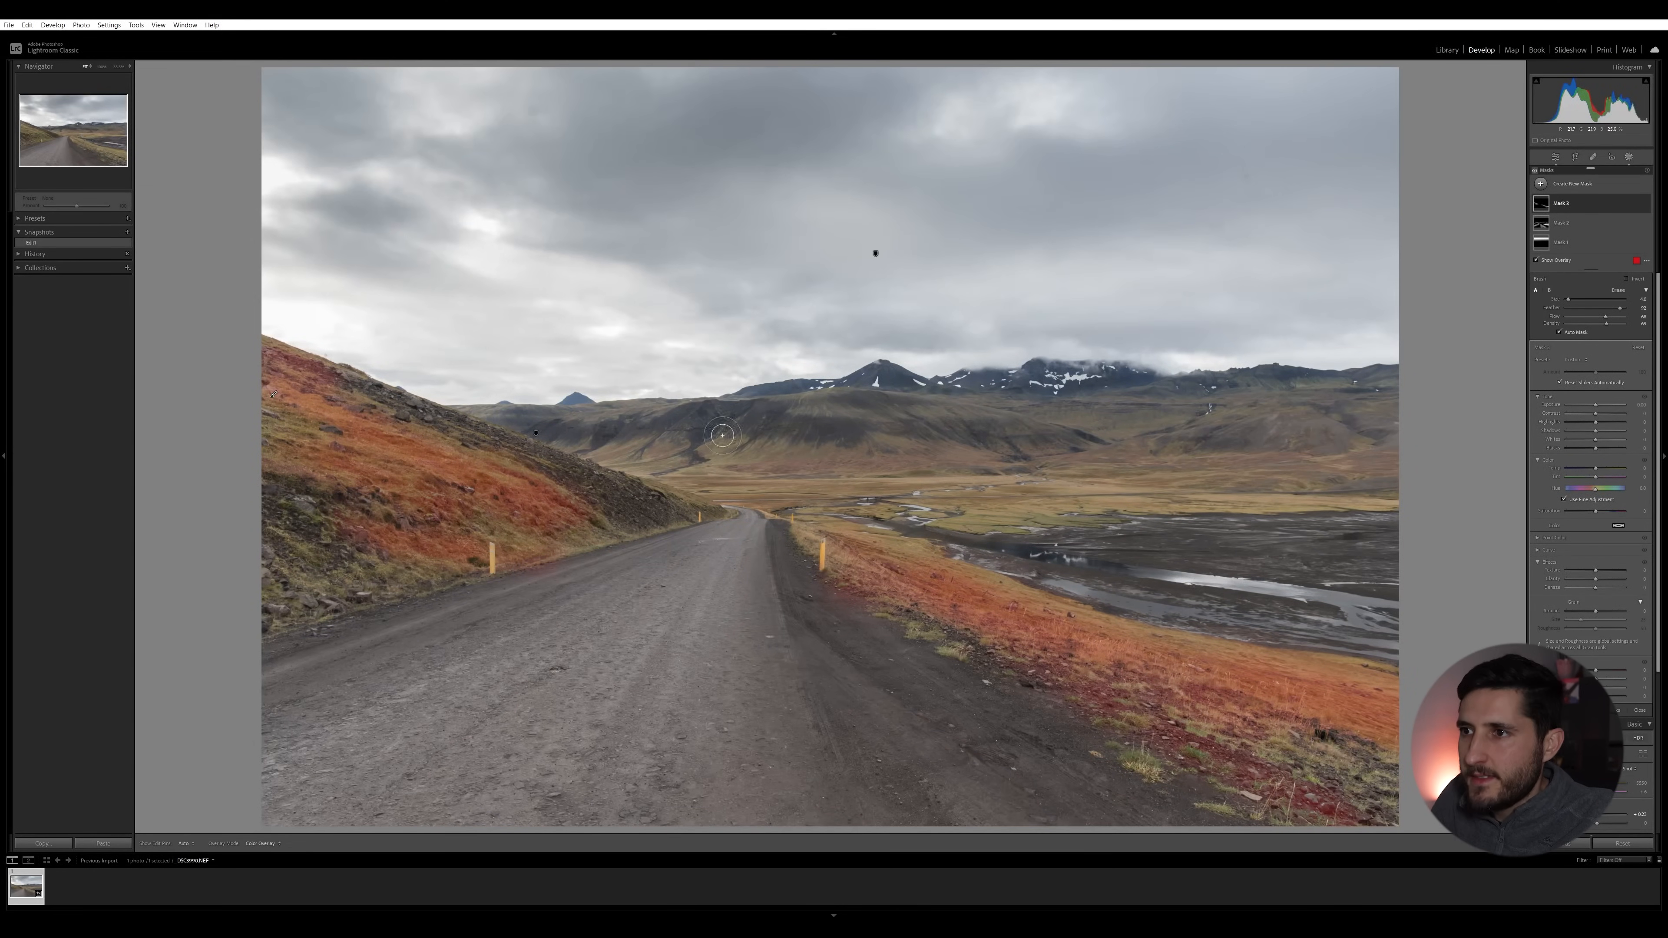
scroll(614, 445, down, 2)
mouse_move(597, 452)
mouse_down()
mouse_move(646, 441)
mouse_move(628, 469)
mouse_move(736, 445)
mouse_move(696, 475)
mouse_move(765, 452)
mouse_move(736, 472)
mouse_move(865, 419)
mouse_up()
key(h)
- Reduce the brush's flow and density and paint the mask softly over the valley floor and the distant hillsides
scroll(771, 454, up, 2)
drag(1605, 316, 1598, 316)
drag(1607, 323, 1604, 323)
mouse_move(903, 411)
mouse_down()
mouse_move(1192, 404)
mouse_move(739, 452)
mouse_move(985, 509)
mouse_move(1382, 503)
mouse_up()
scroll(760, 399, down, 3)
drag(598, 422, 933, 396)
scroll(1188, 451, up, 2)
mouse_move(1189, 451)
mouse_down()
mouse_move(1045, 451)
mouse_move(1103, 464)
mouse_up()
- Paint the mask over the water channels in the riverbed and the left half of the gravel road
scroll(1425, 489, up, 4)
scroll(548, 424, down, 4)
mouse_move(952, 540)
mouse_down()
mouse_move(1318, 601)
mouse_move(1301, 646)
mouse_up()
scroll(1301, 646, down, 1)
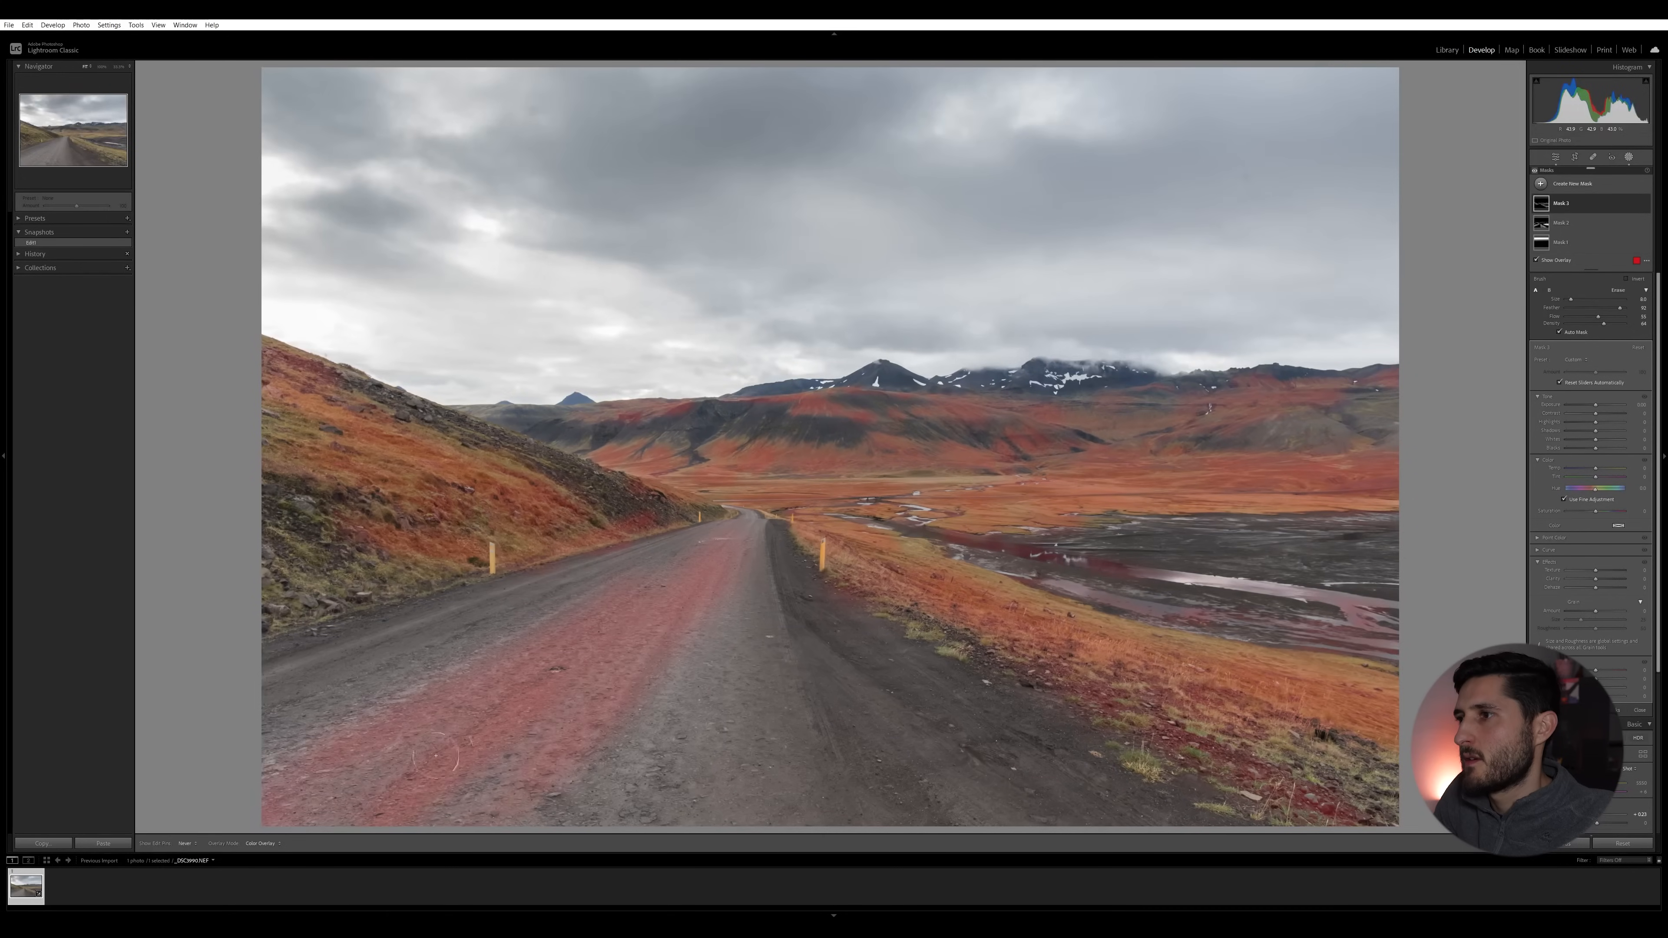
mouse_move(473, 716)
mouse_down()
mouse_move(546, 755)
mouse_move(591, 584)
mouse_up()
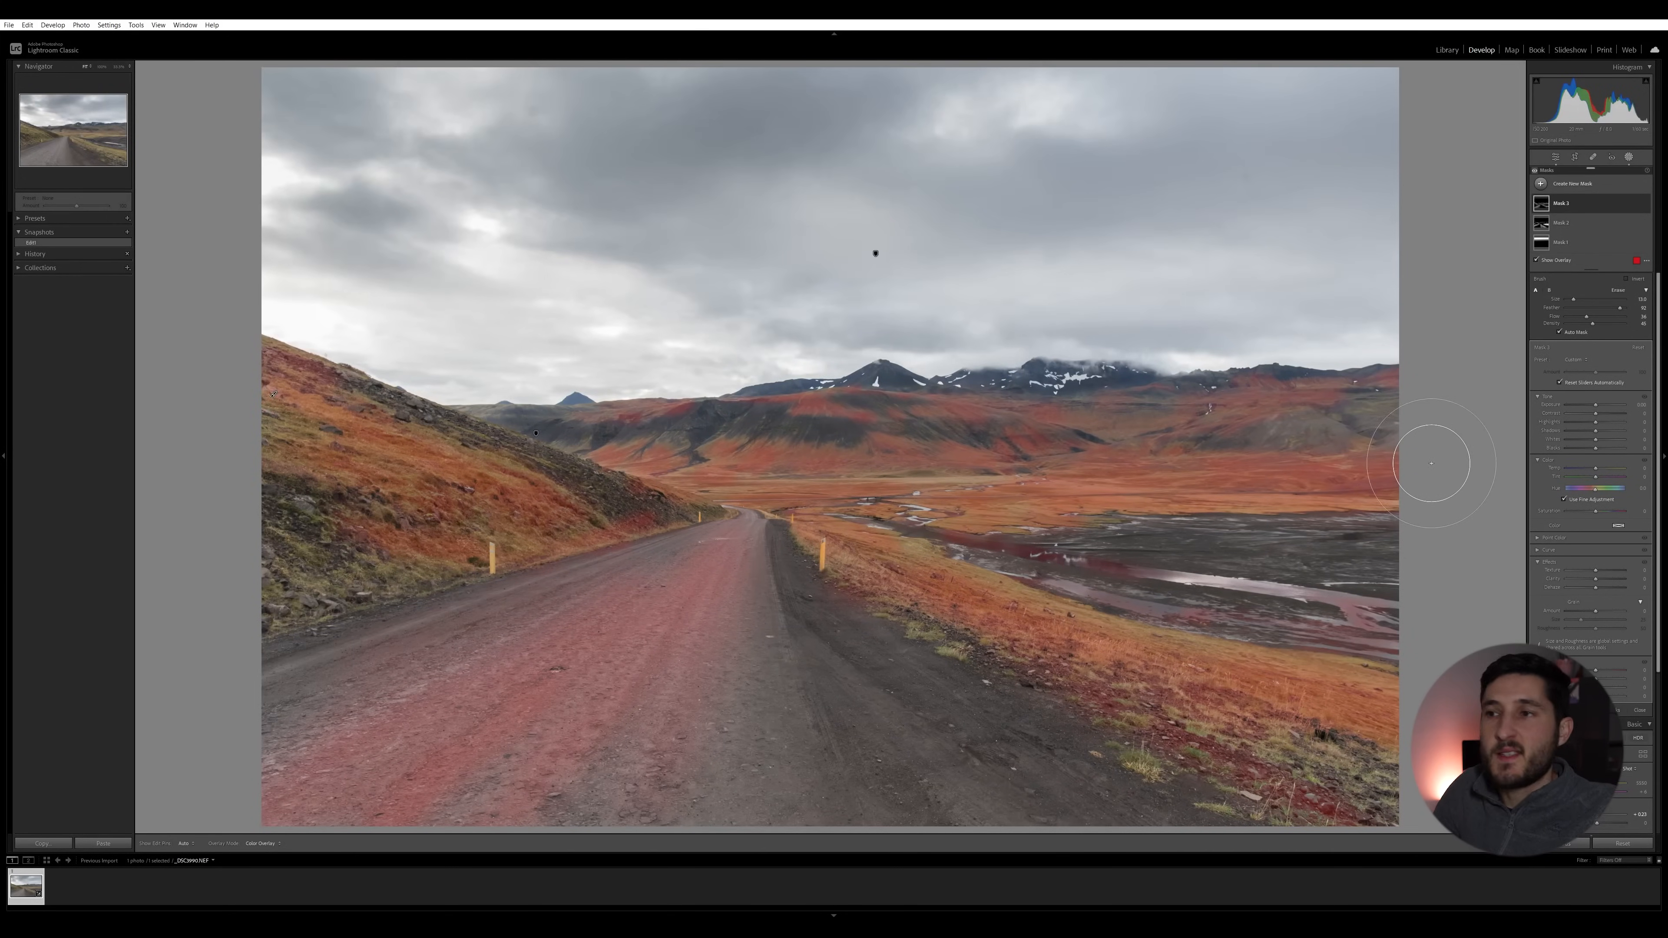
- Hide the mask overlay and raise the mask's exposure, saturation and whites while lowering its shadows
scroll(828, 414, down, 15)
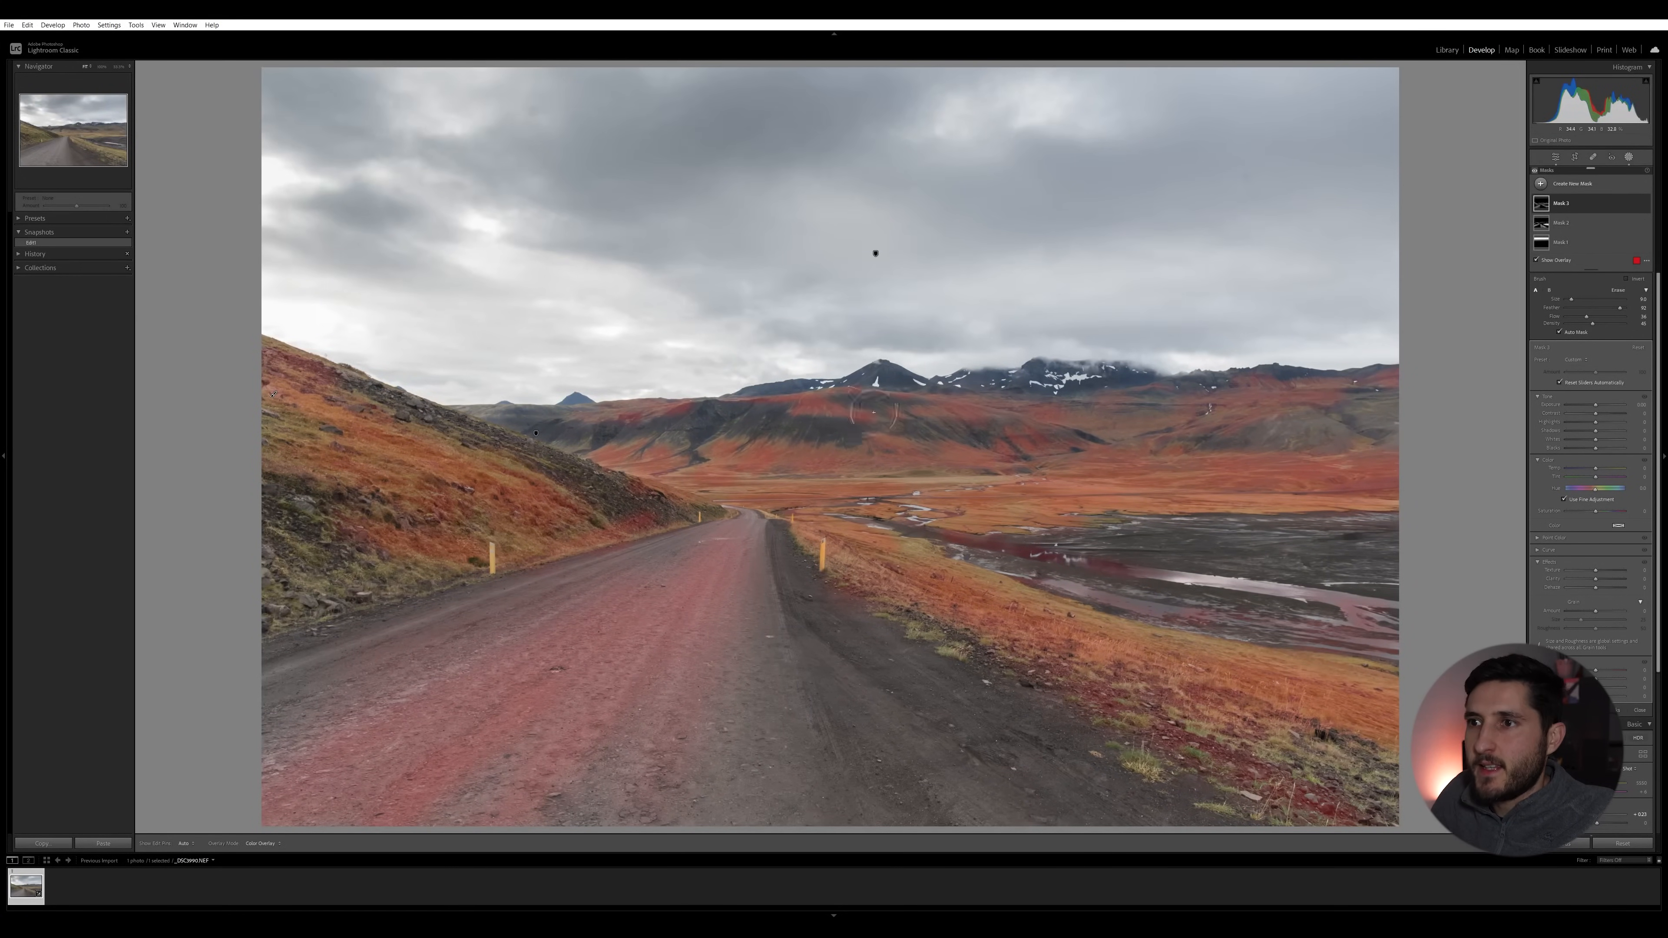
scroll(470, 414, up, 5)
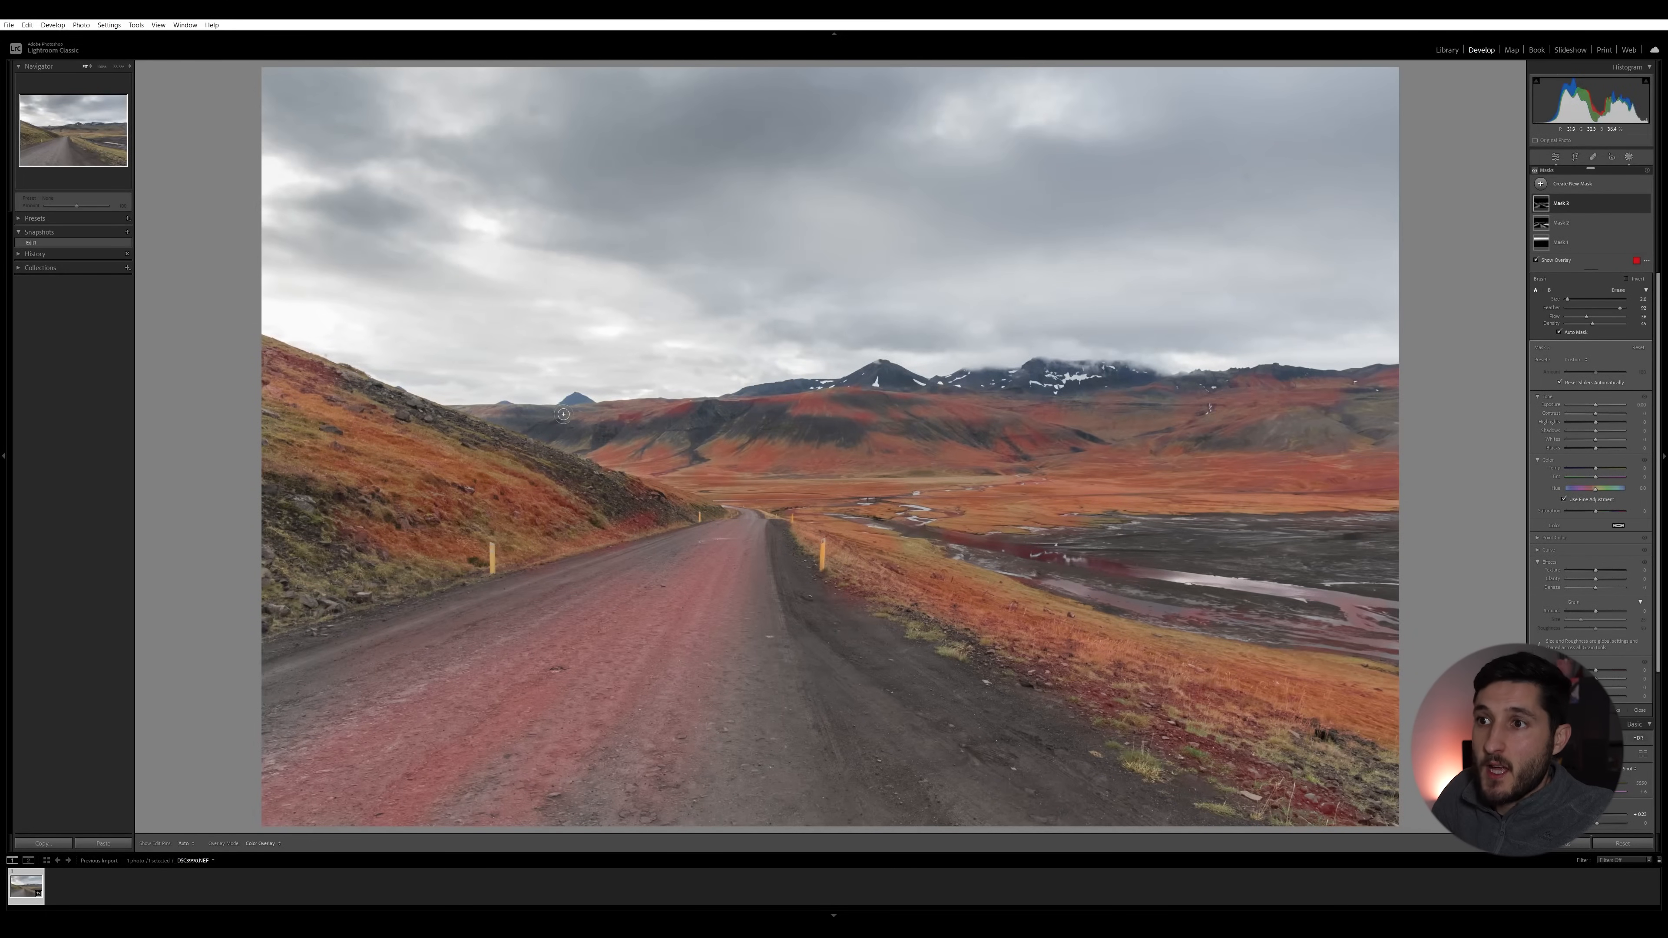
key(h)
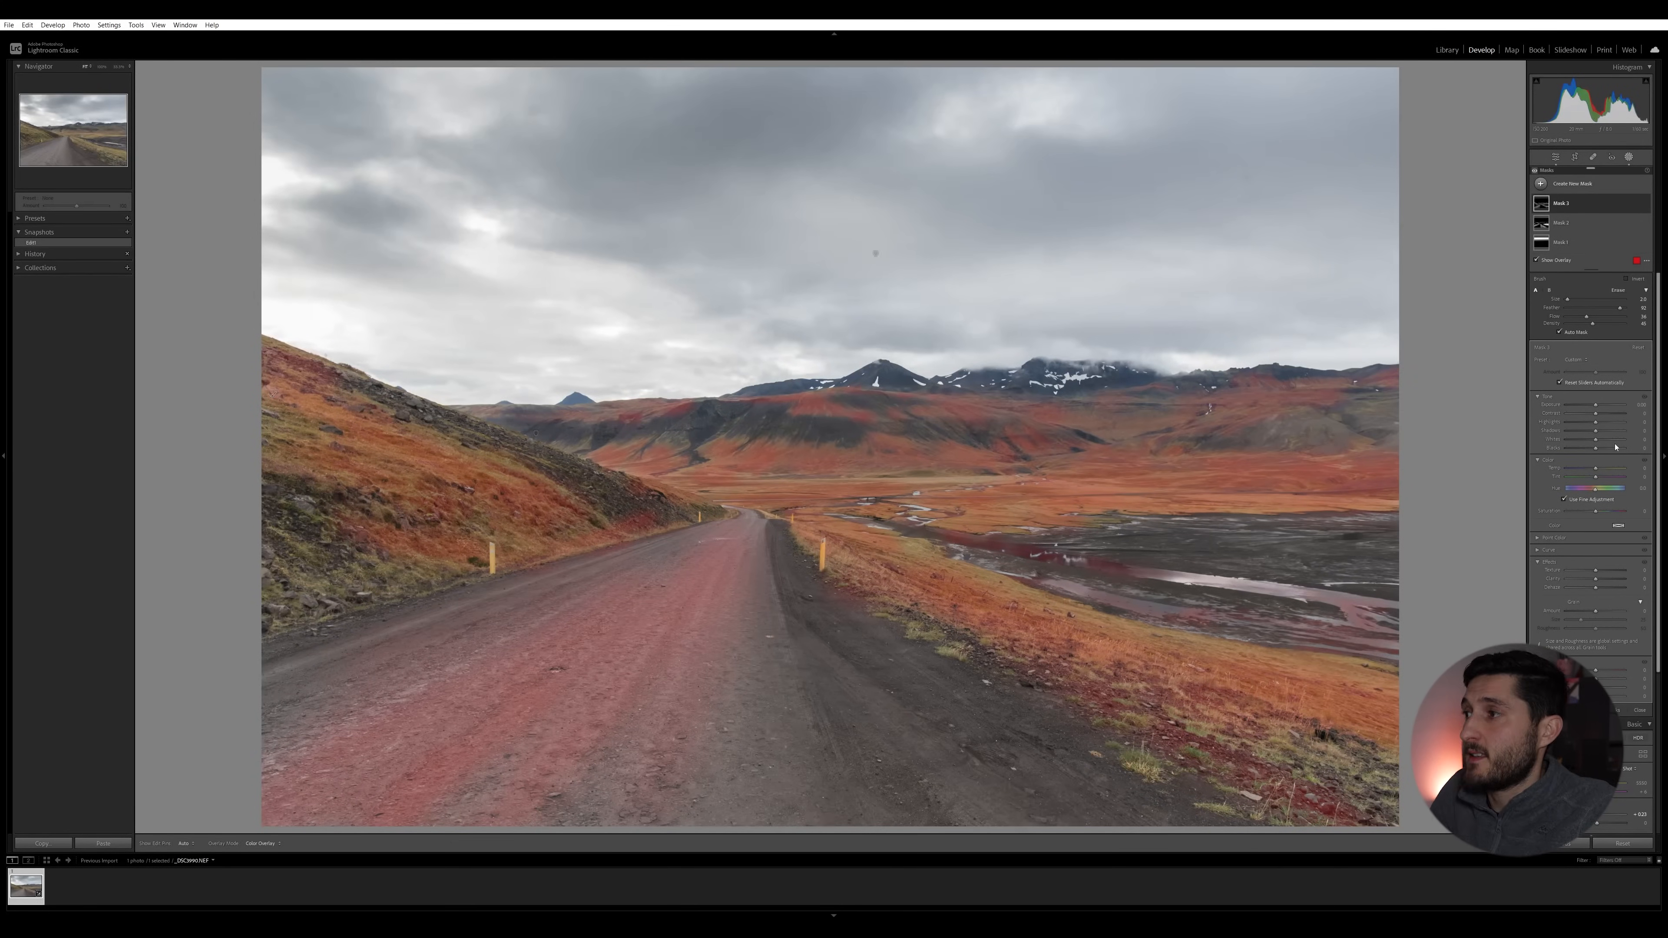
key(o)
drag(1598, 406, 1600, 406)
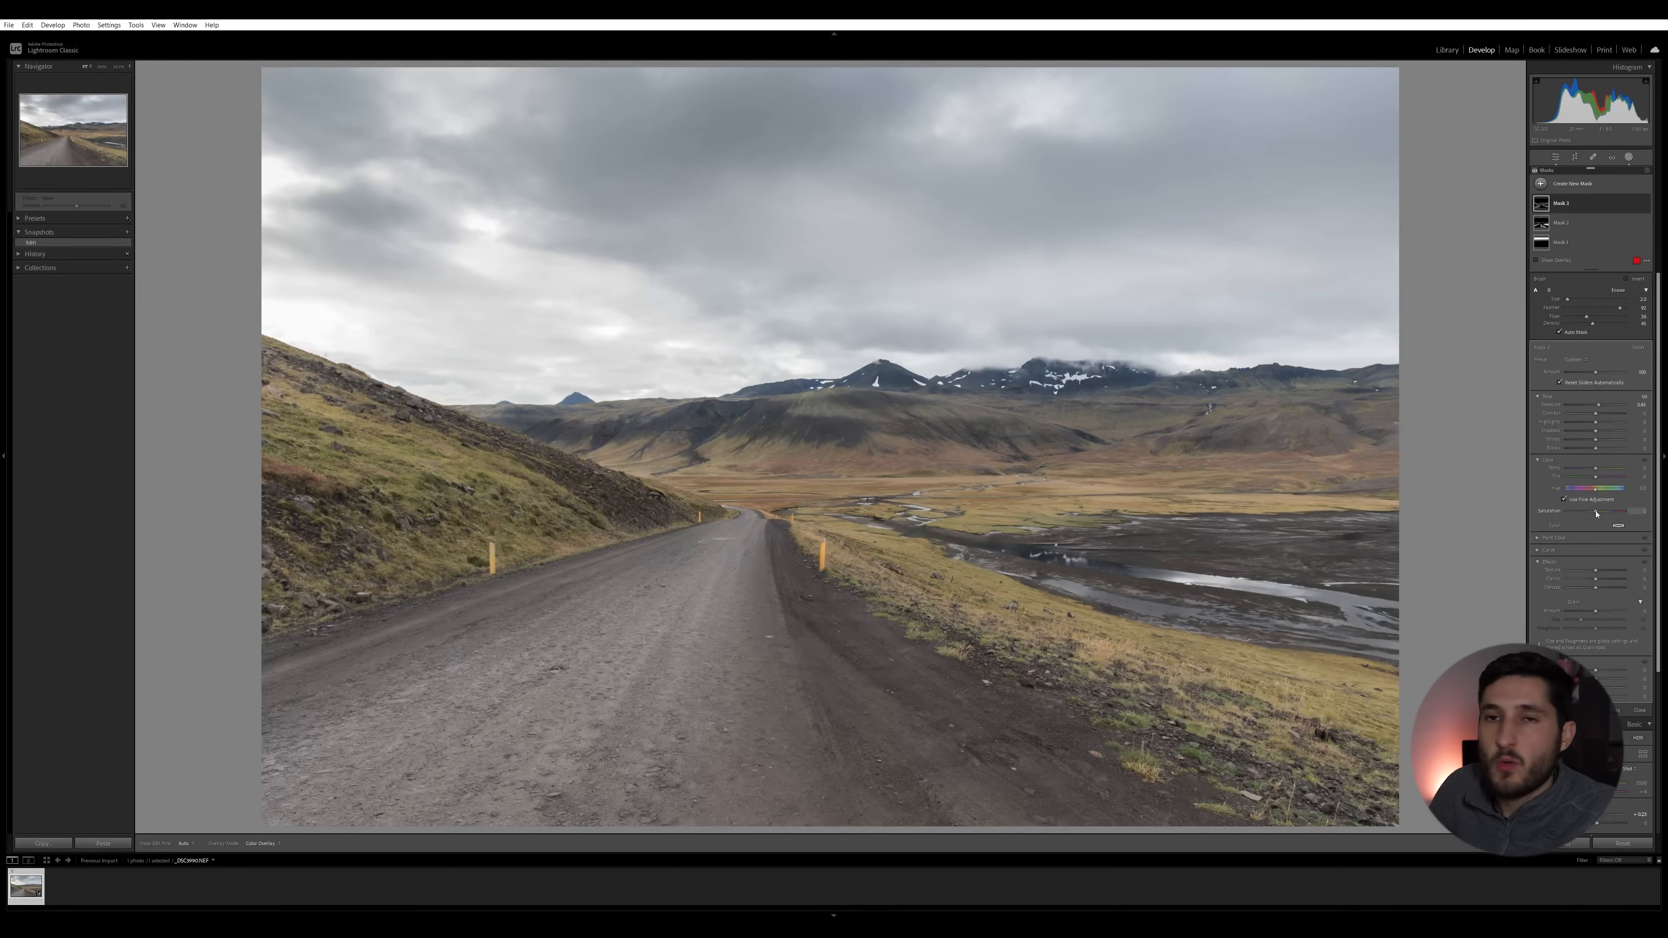
drag(1601, 514, 1603, 514)
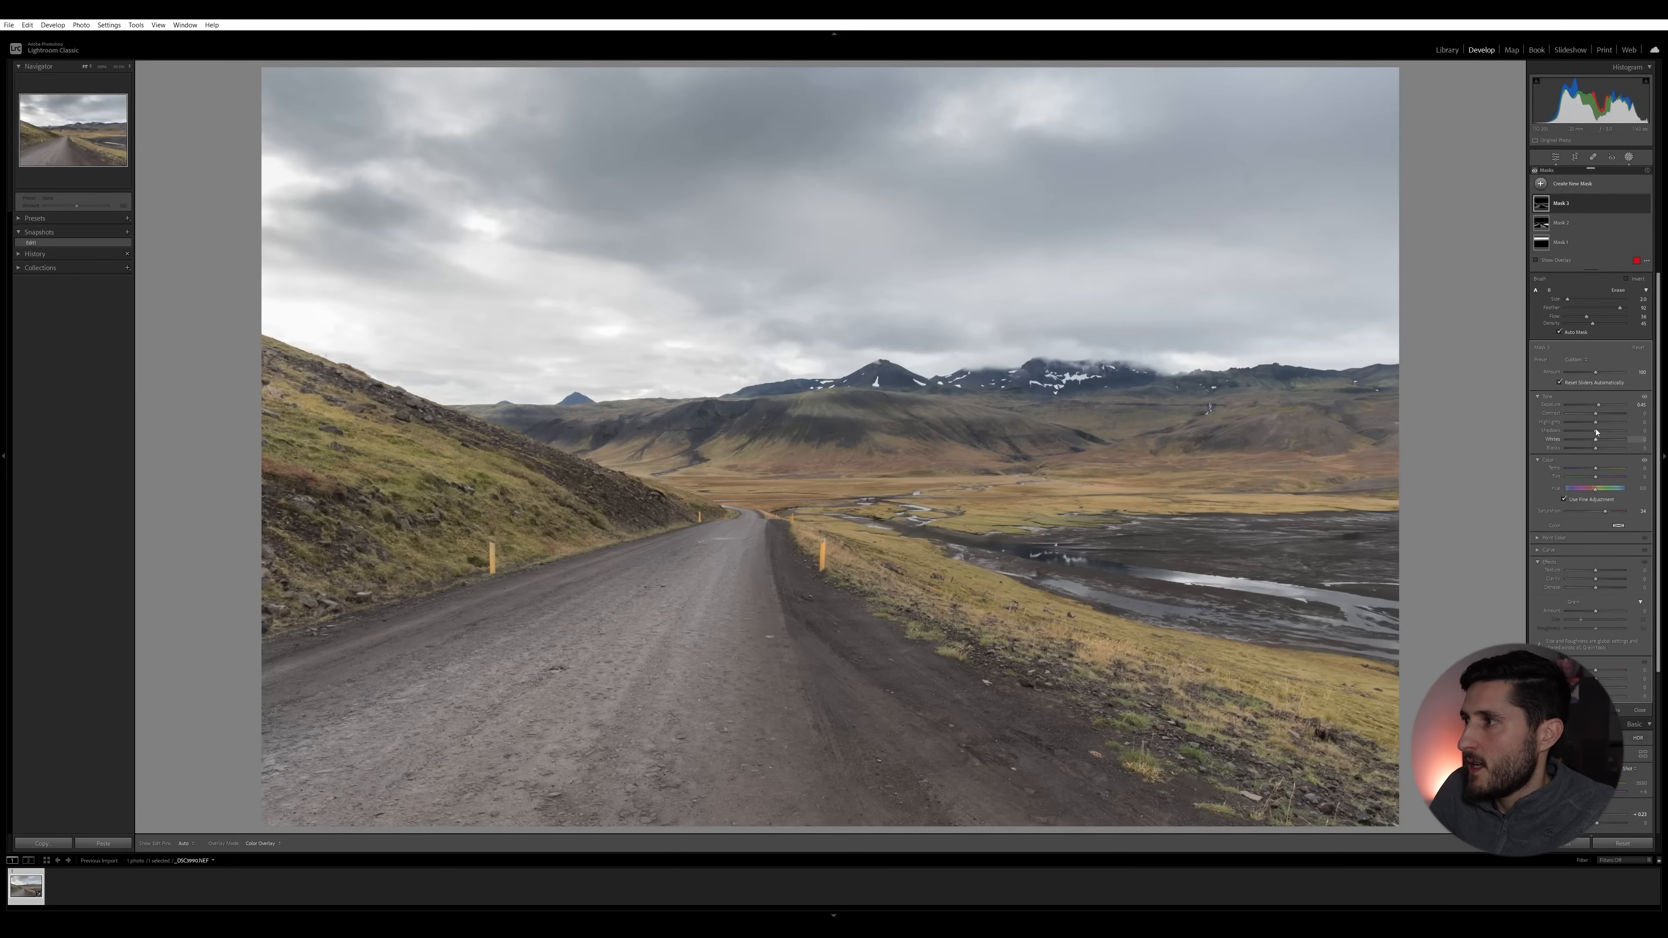
drag(1596, 433, 1603, 440)
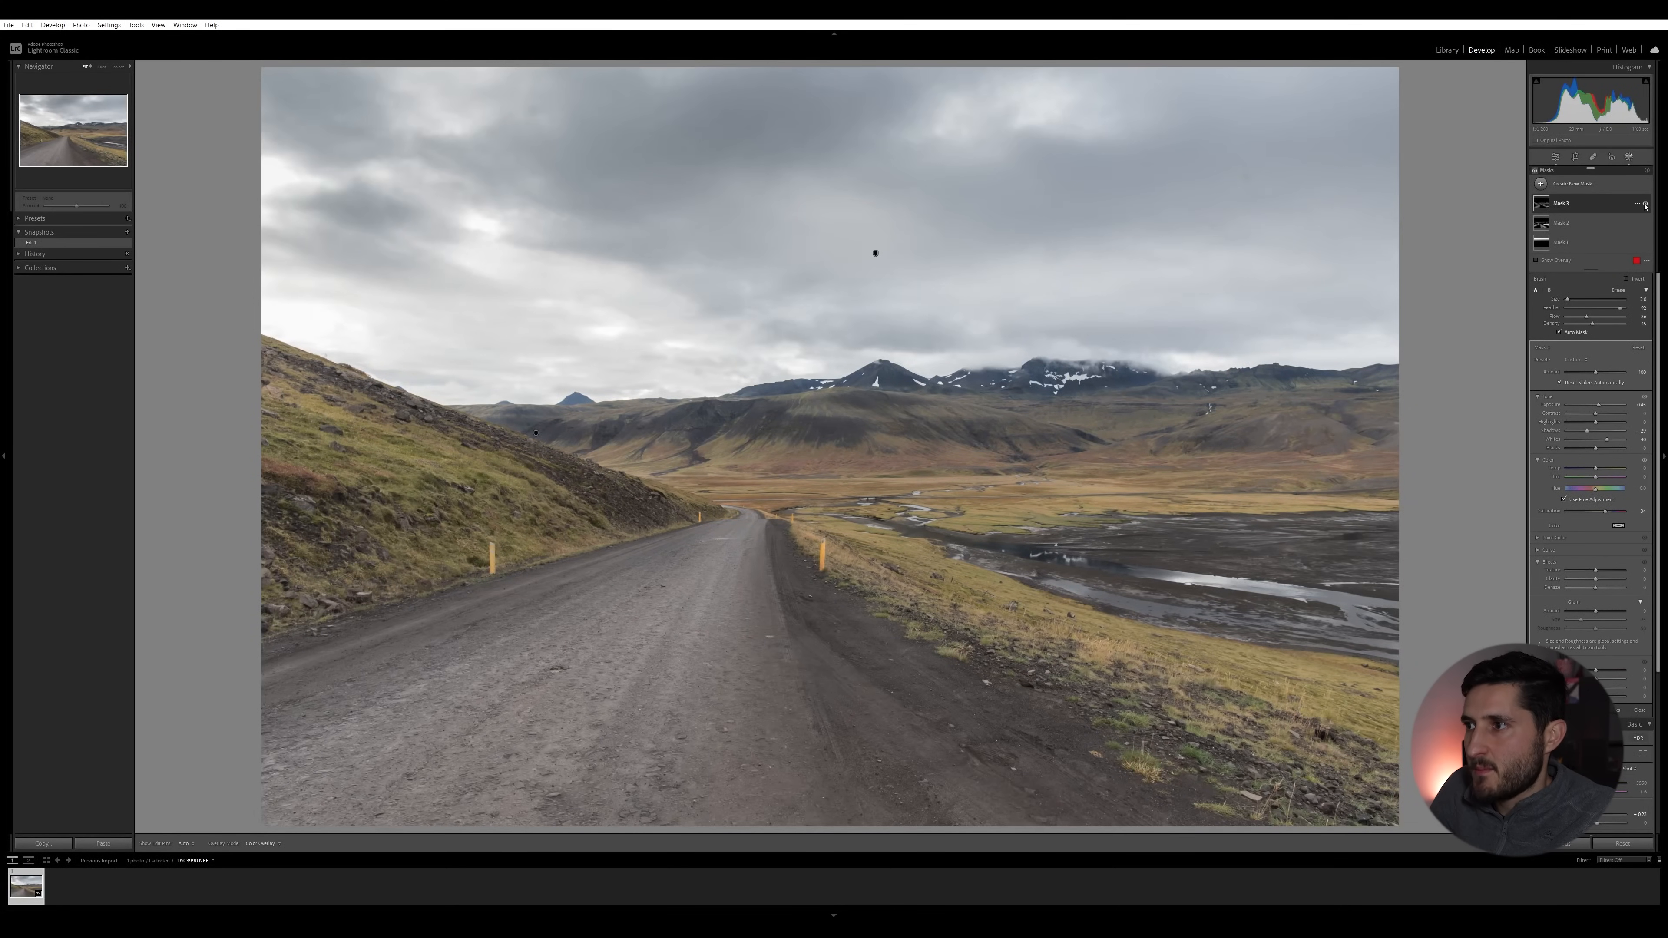
- Switch the brightening mask's visibility off and on repeatedly to compare the photo with and without it
click(1644, 204)
click(1644, 205)
click(1645, 204)
click(1645, 204)
click(1644, 204)
click(1645, 204)
click(1644, 204)
click(1645, 204)
click(1645, 204)
click(1645, 204)
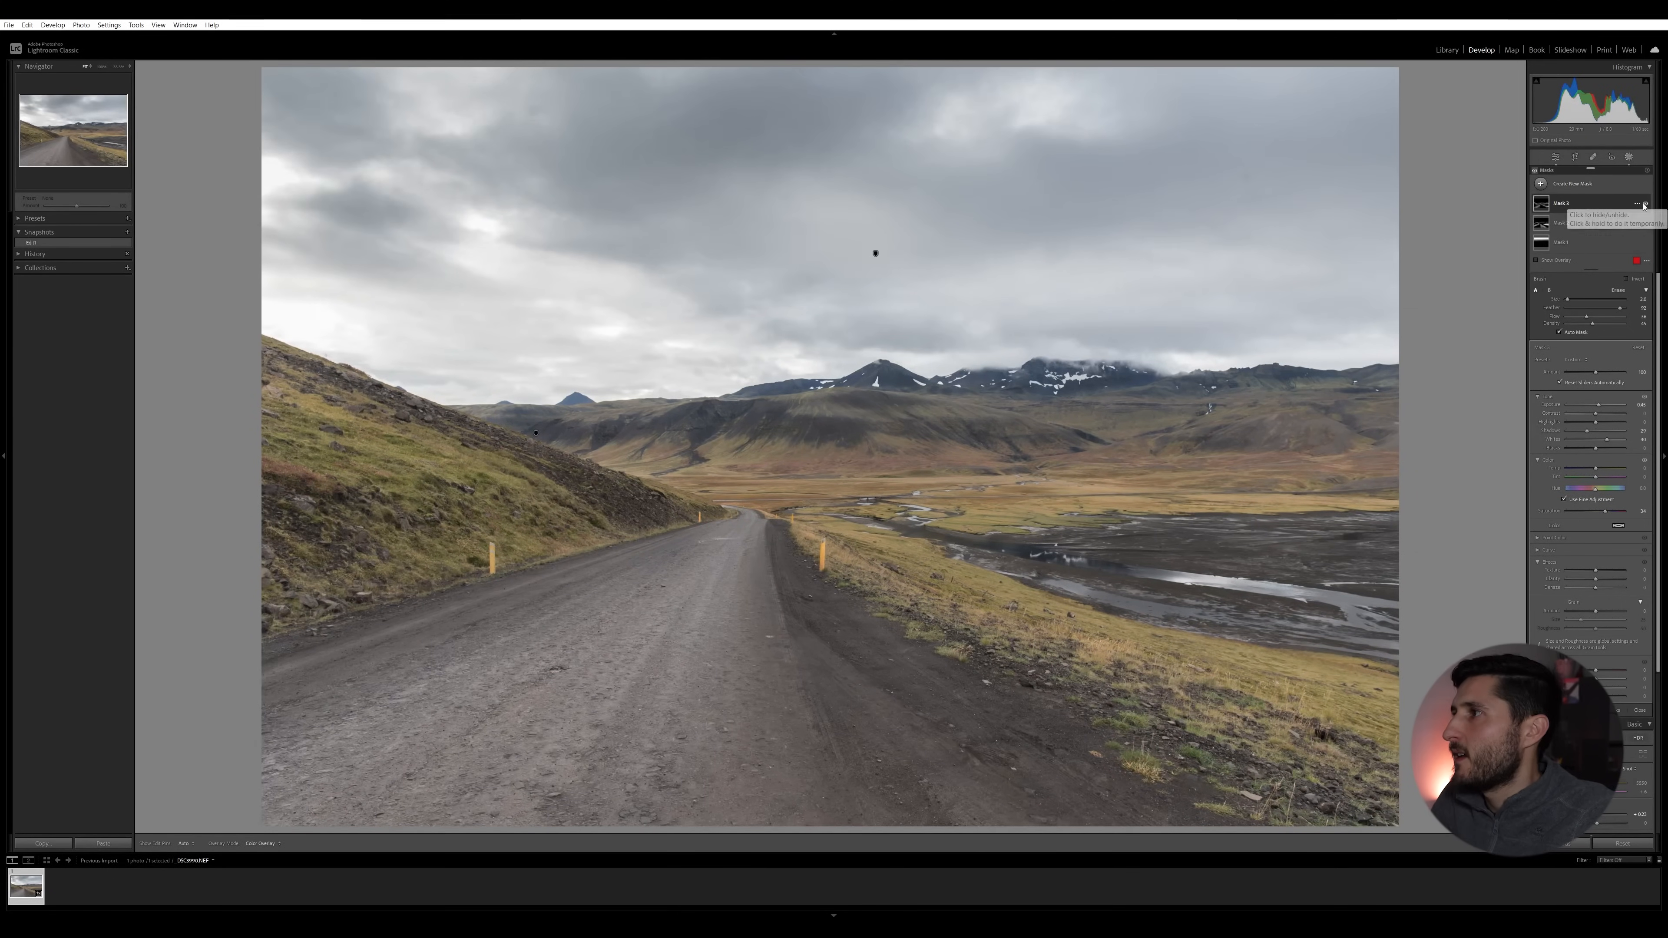
- Increase the brightening mask's overall amount, warm its temperature, shift its tint toward green and boost its saturation
drag(1595, 372, 1602, 380)
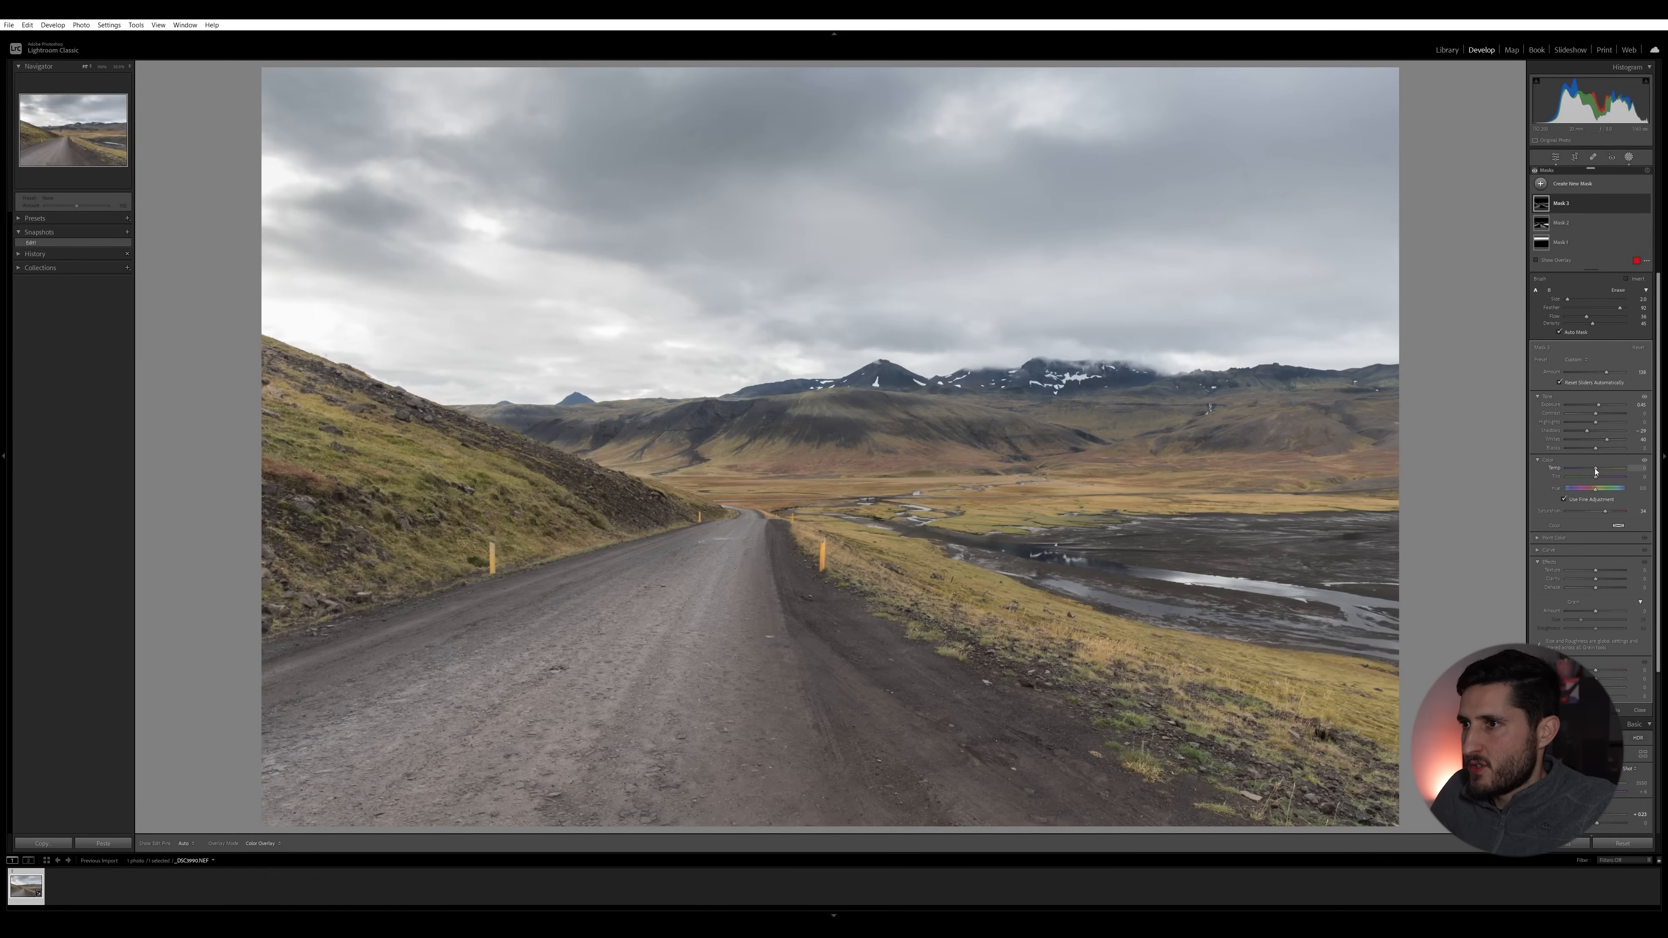
drag(1597, 471, 1606, 513)
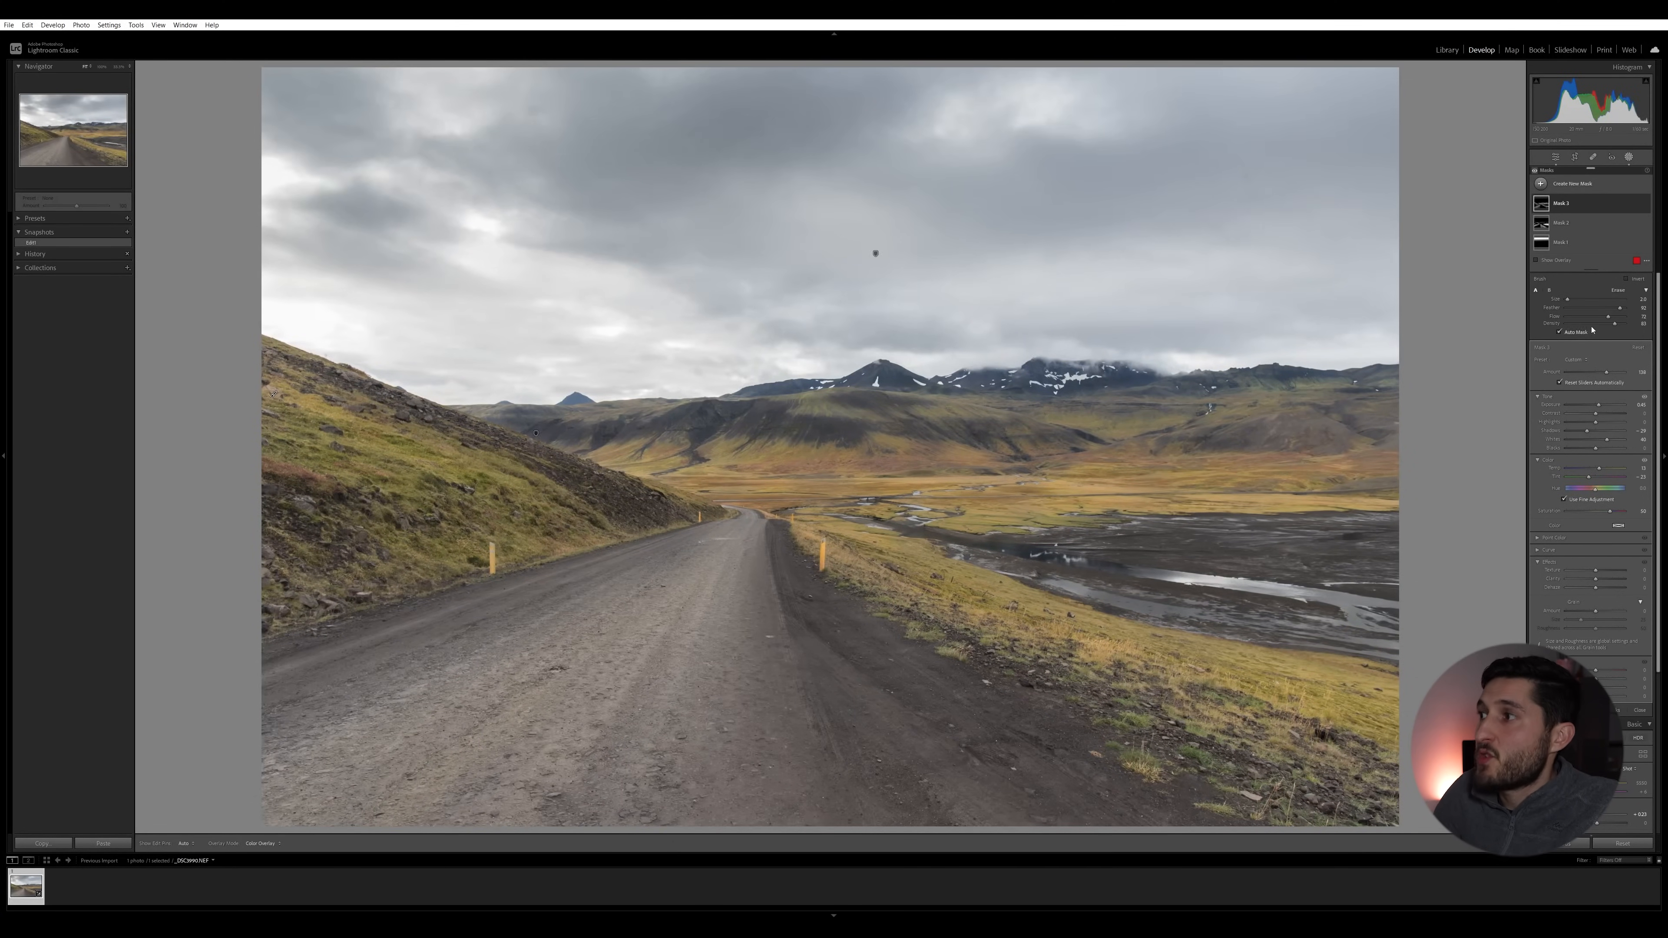
drag(1606, 372, 1603, 372)
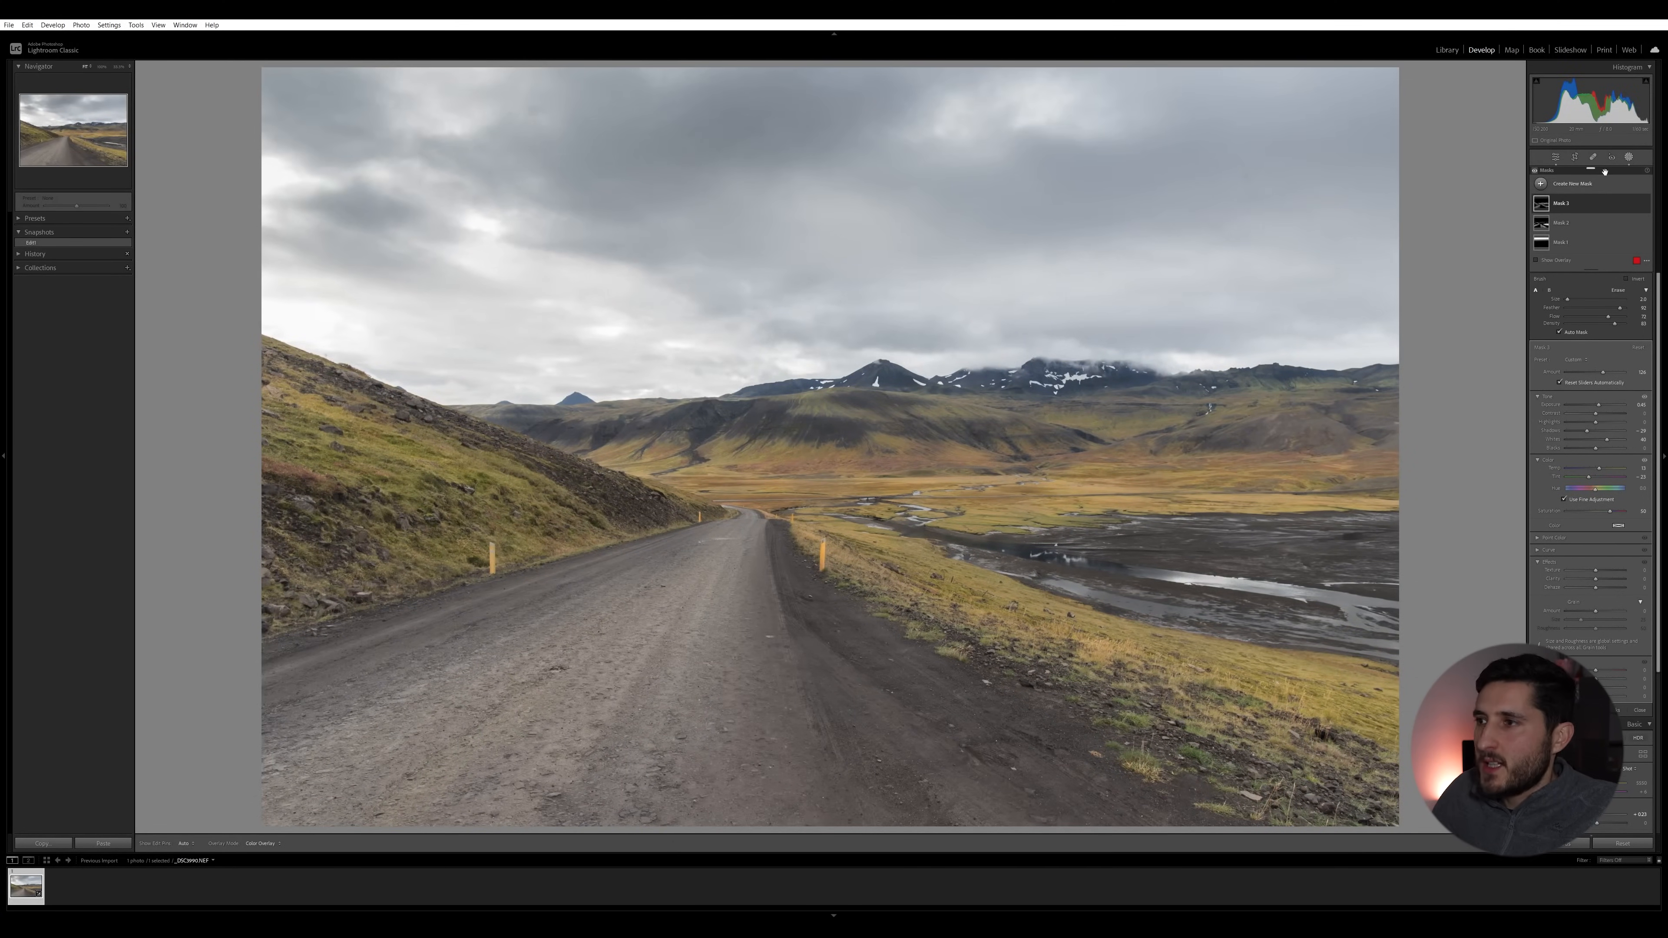
- Add a tilted linear gradient mask rising from the bottom of the photo over the road in the foreground
click(1576, 182)
click(1574, 275)
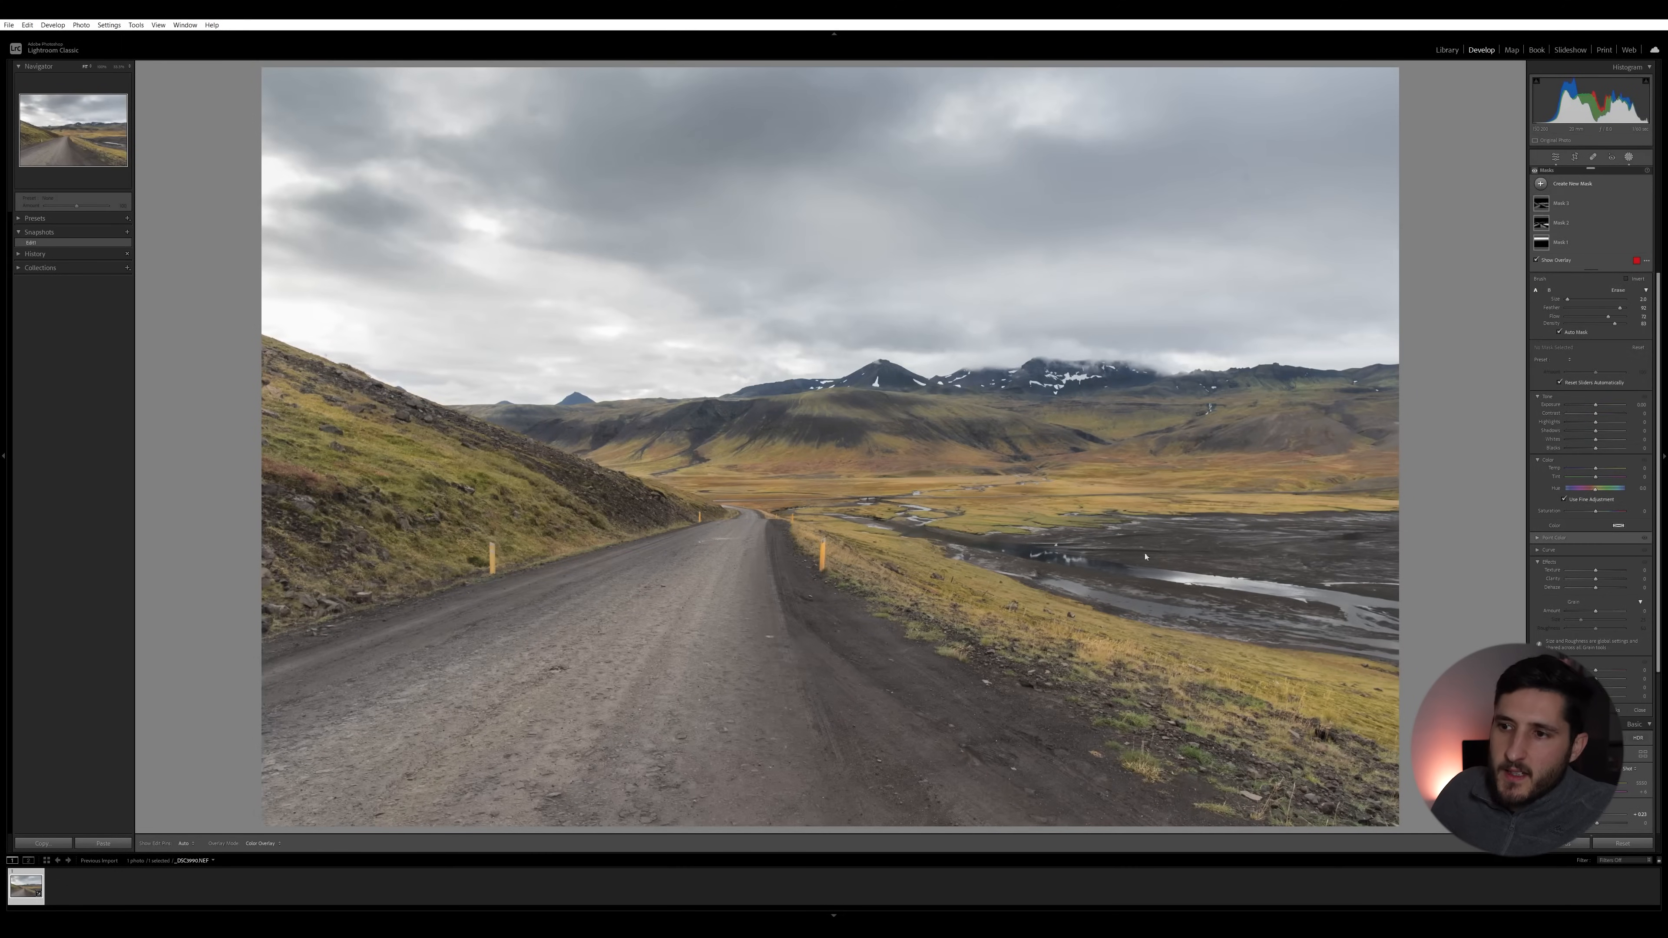
drag(684, 746, 739, 543)
drag(709, 651, 669, 741)
drag(697, 646, 722, 583)
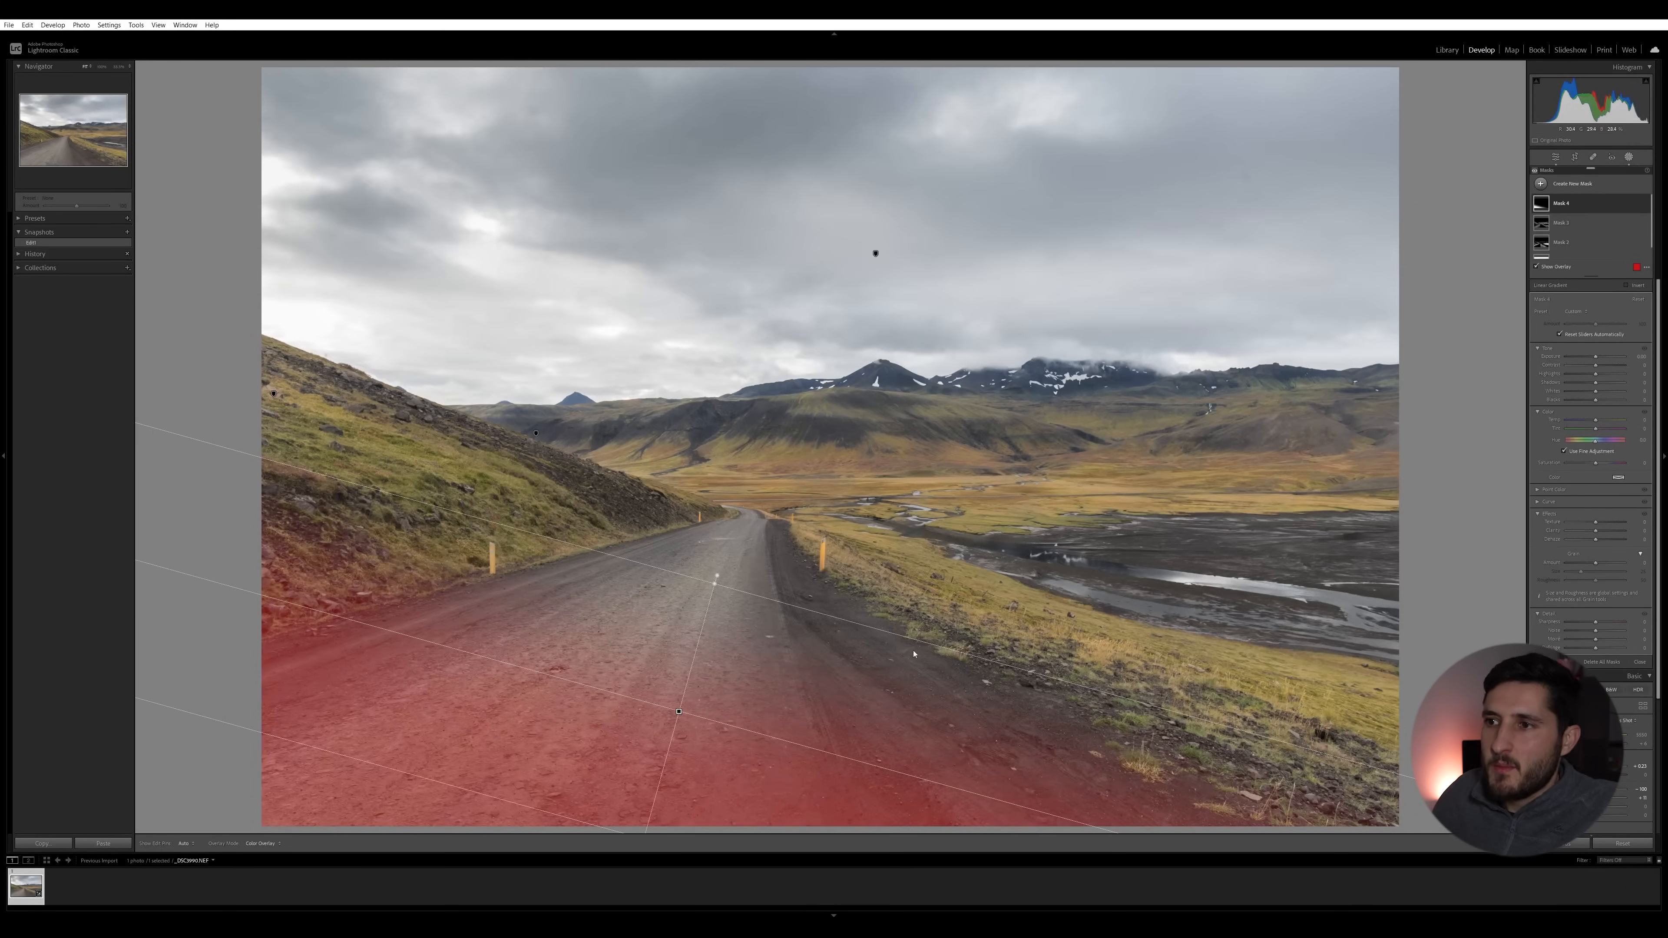
- Darken the foreground gradient by lowering its exposure, shadows and blacks, and reduce its saturation
drag(1596, 400, 1592, 356)
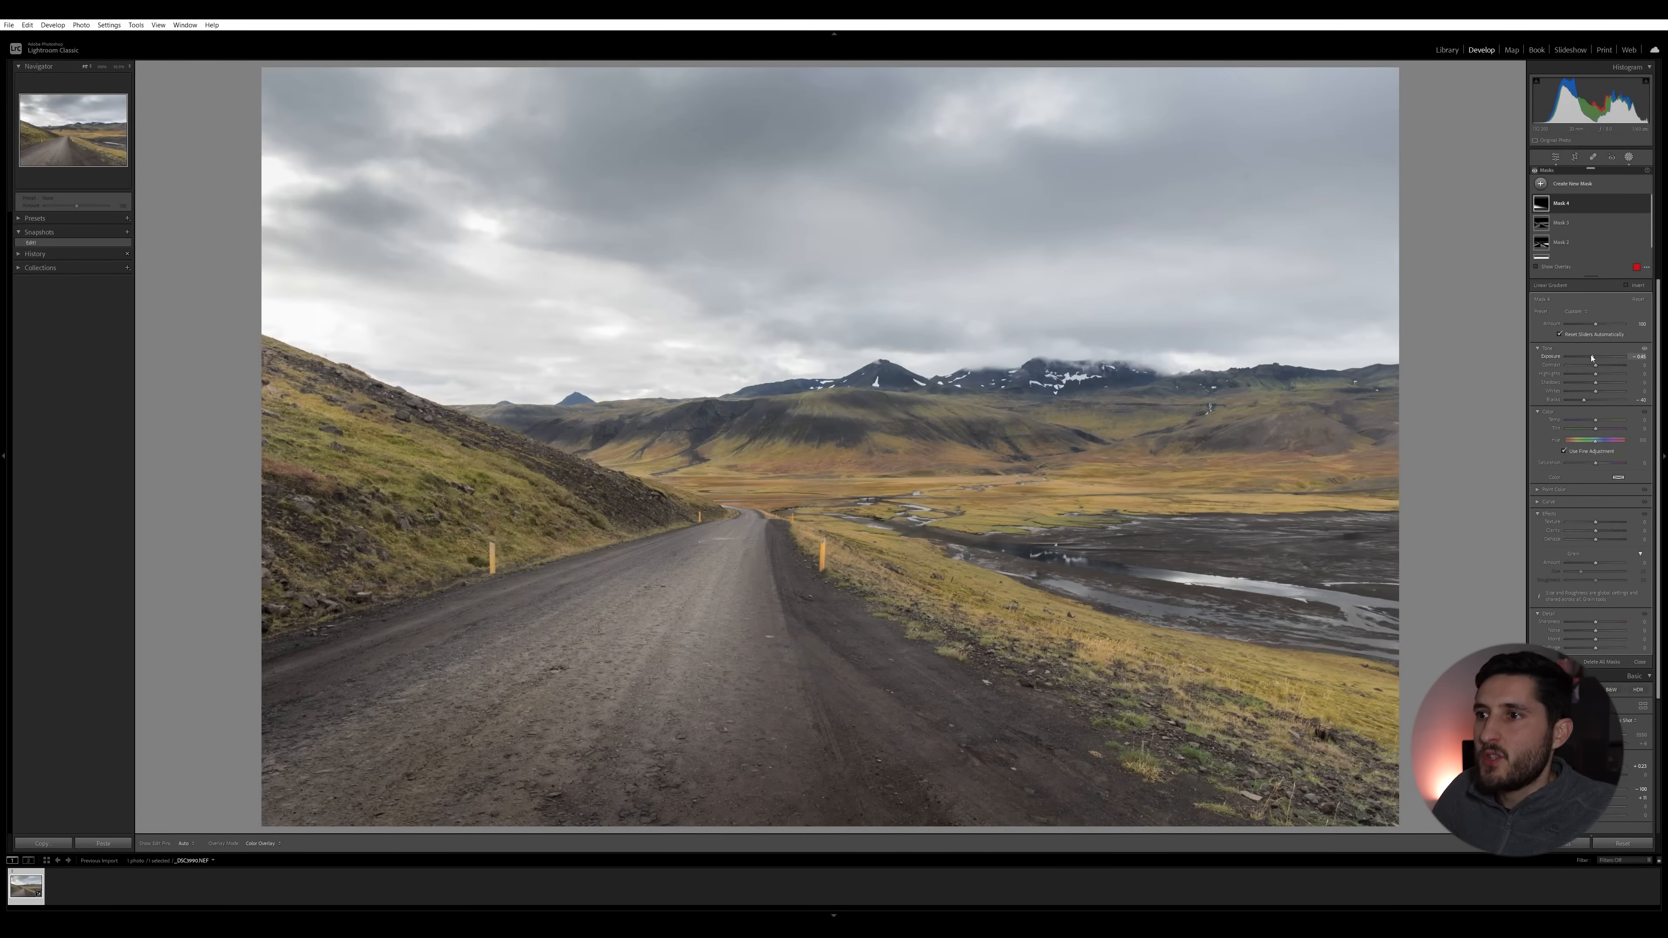
drag(1595, 383, 1591, 383)
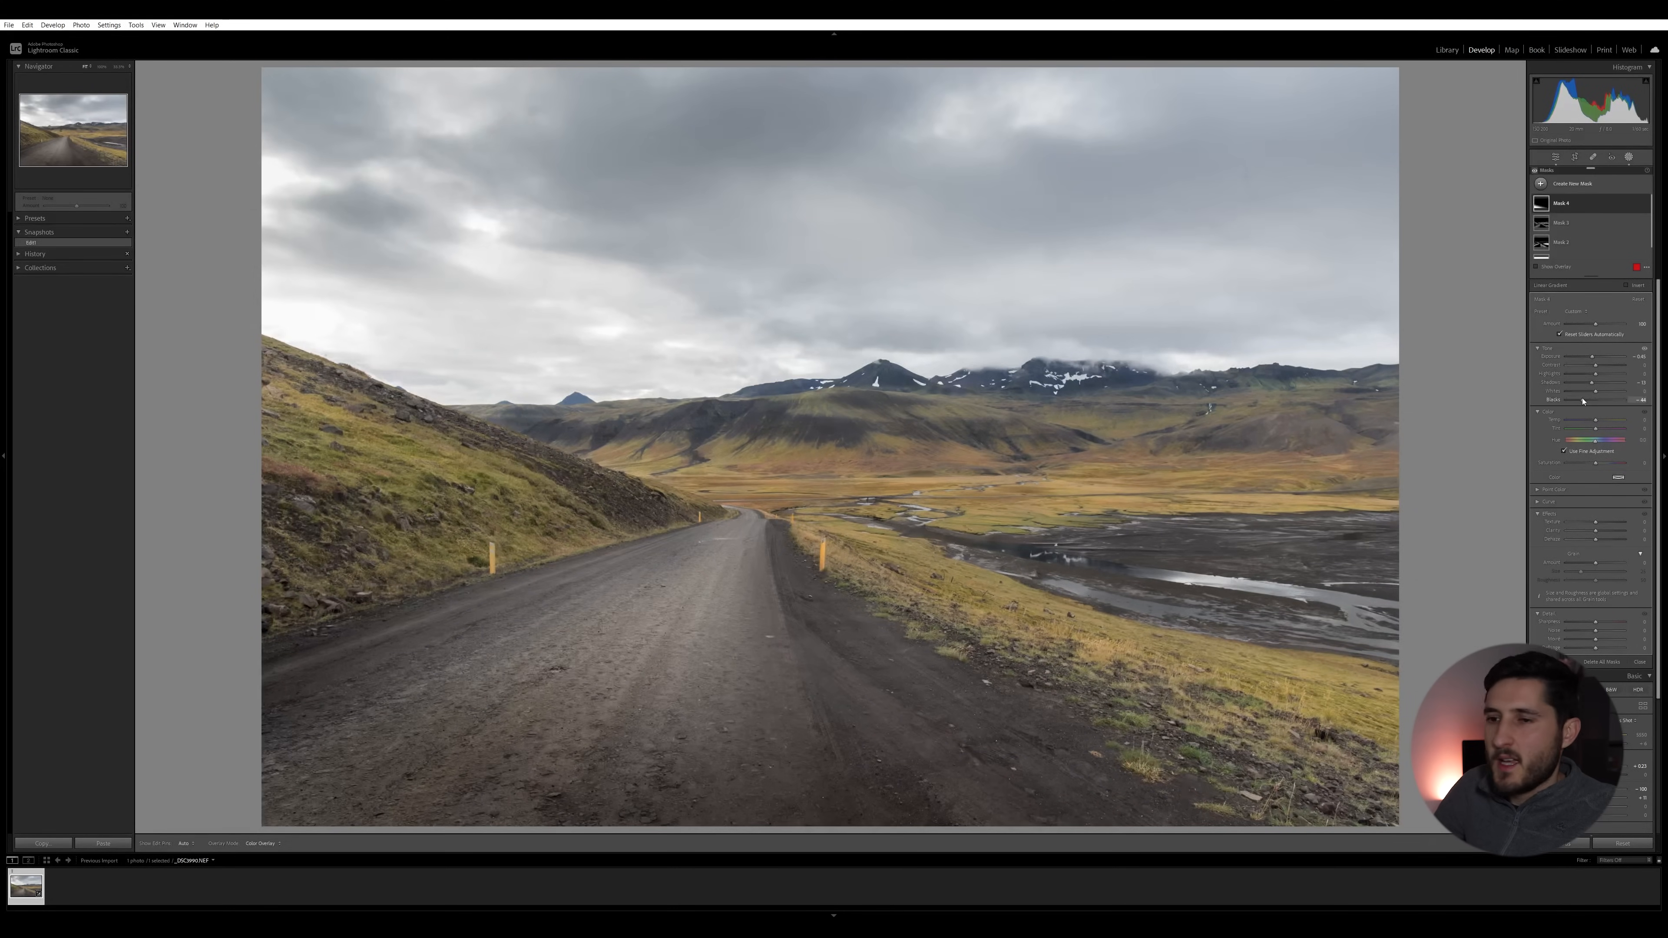
drag(1595, 462, 1585, 463)
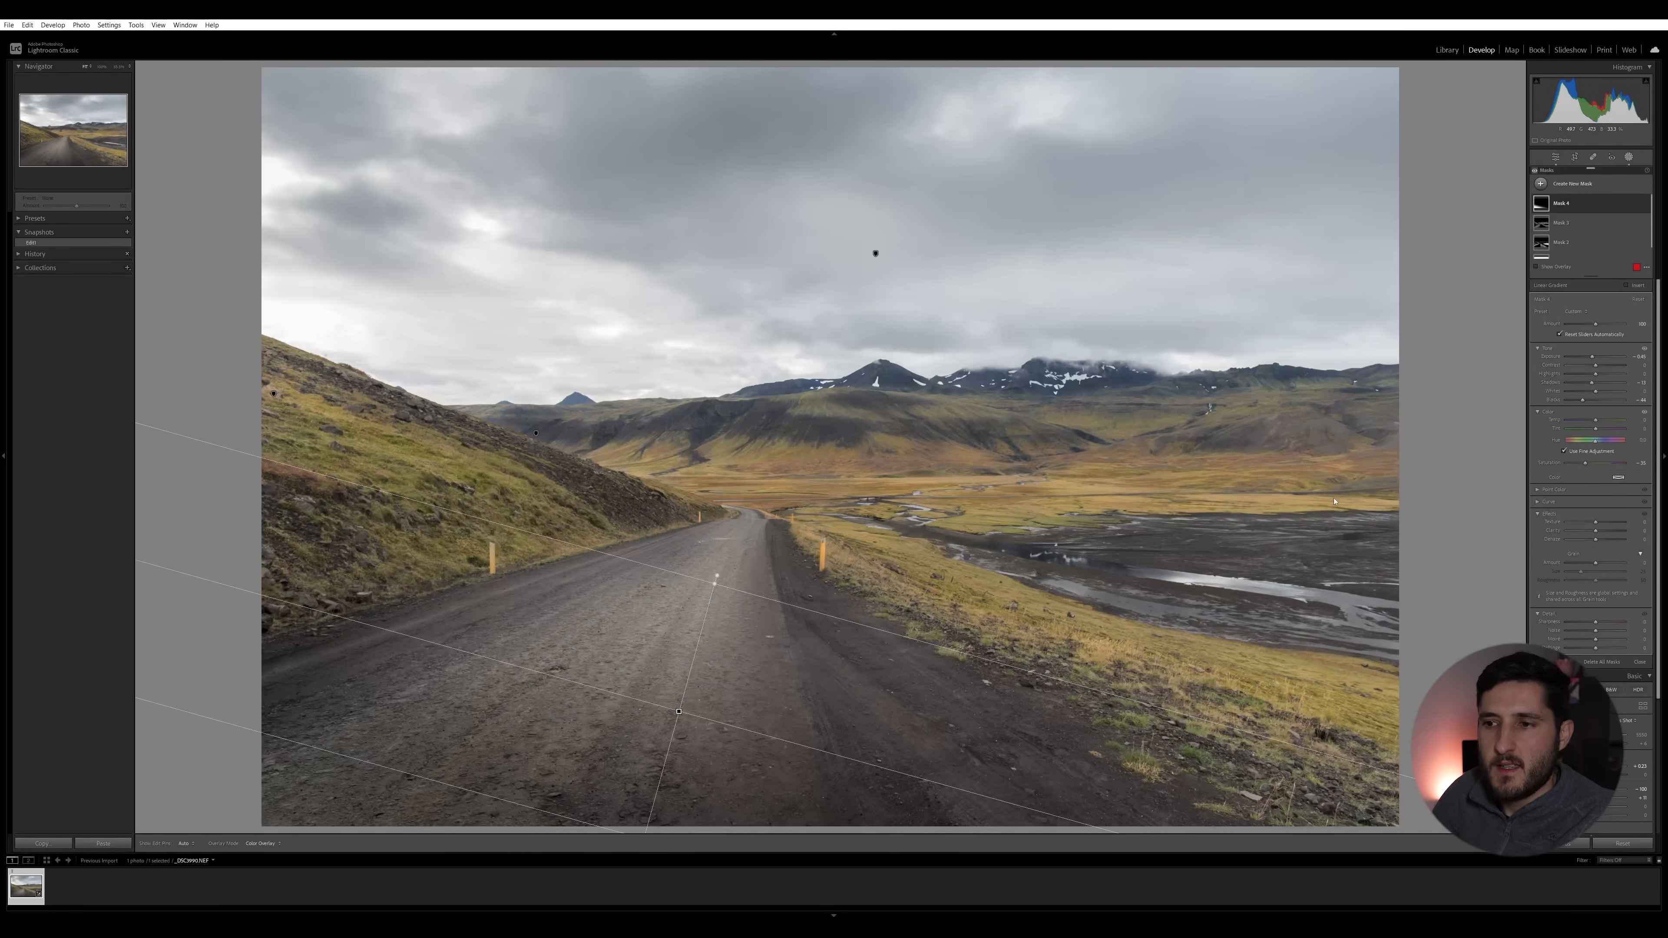
drag(1592, 383, 1585, 402)
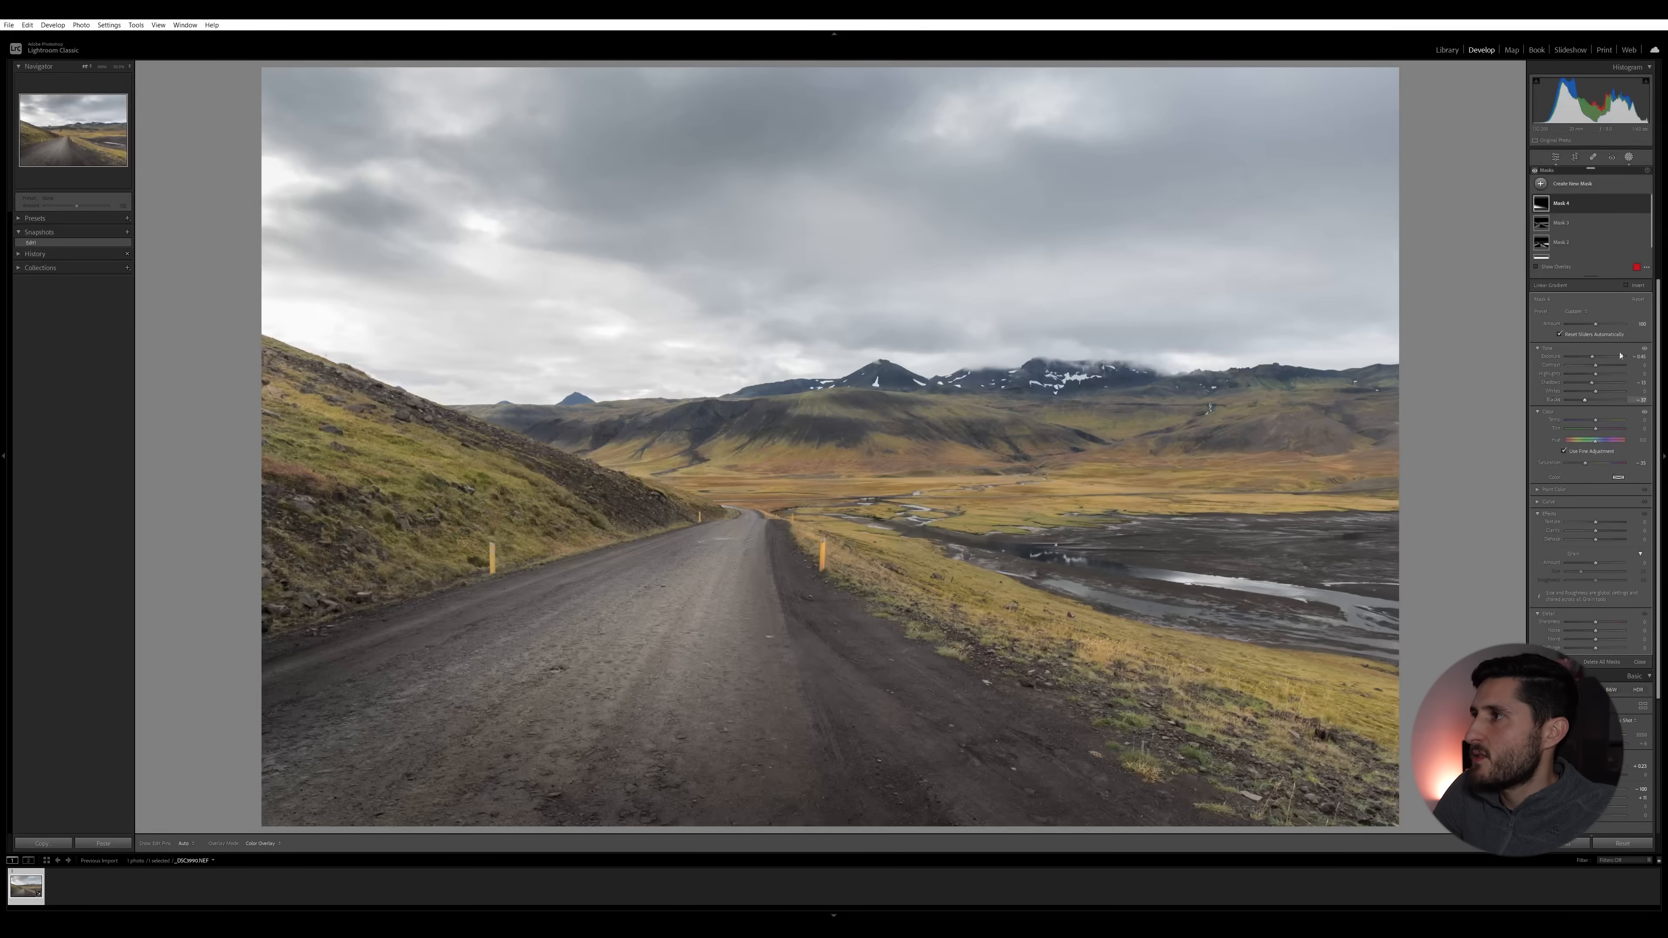
- Close masking and darken the photo's edges with the manual lens-correction vignetting amount and midpoint
click(1628, 158)
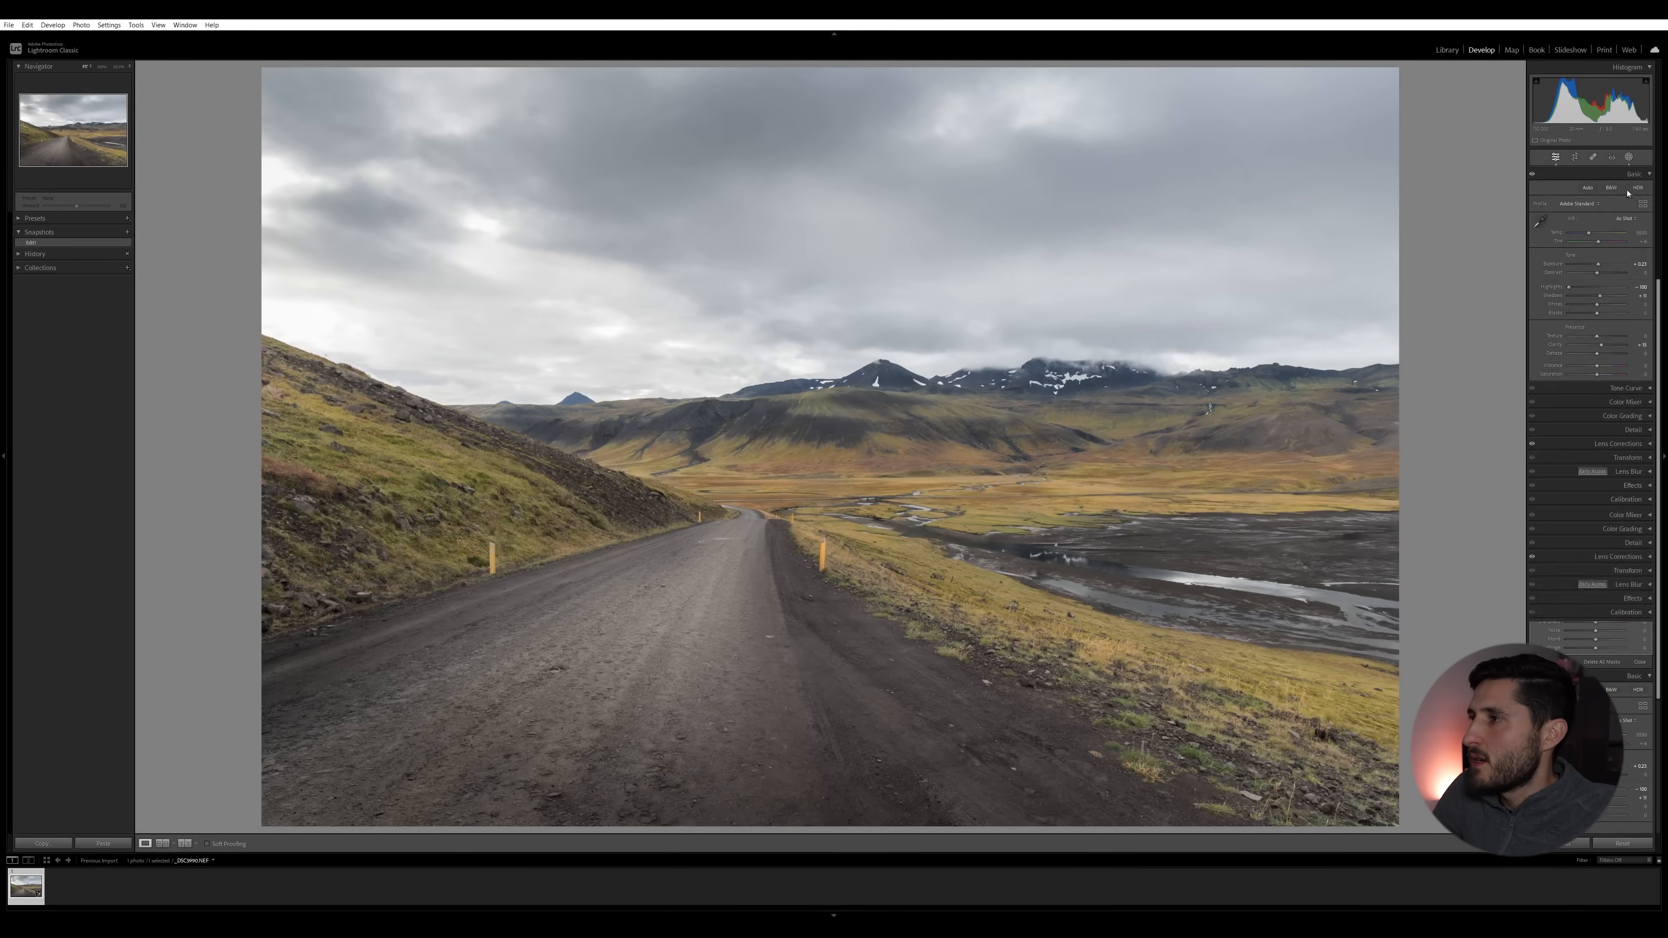
click(1647, 447)
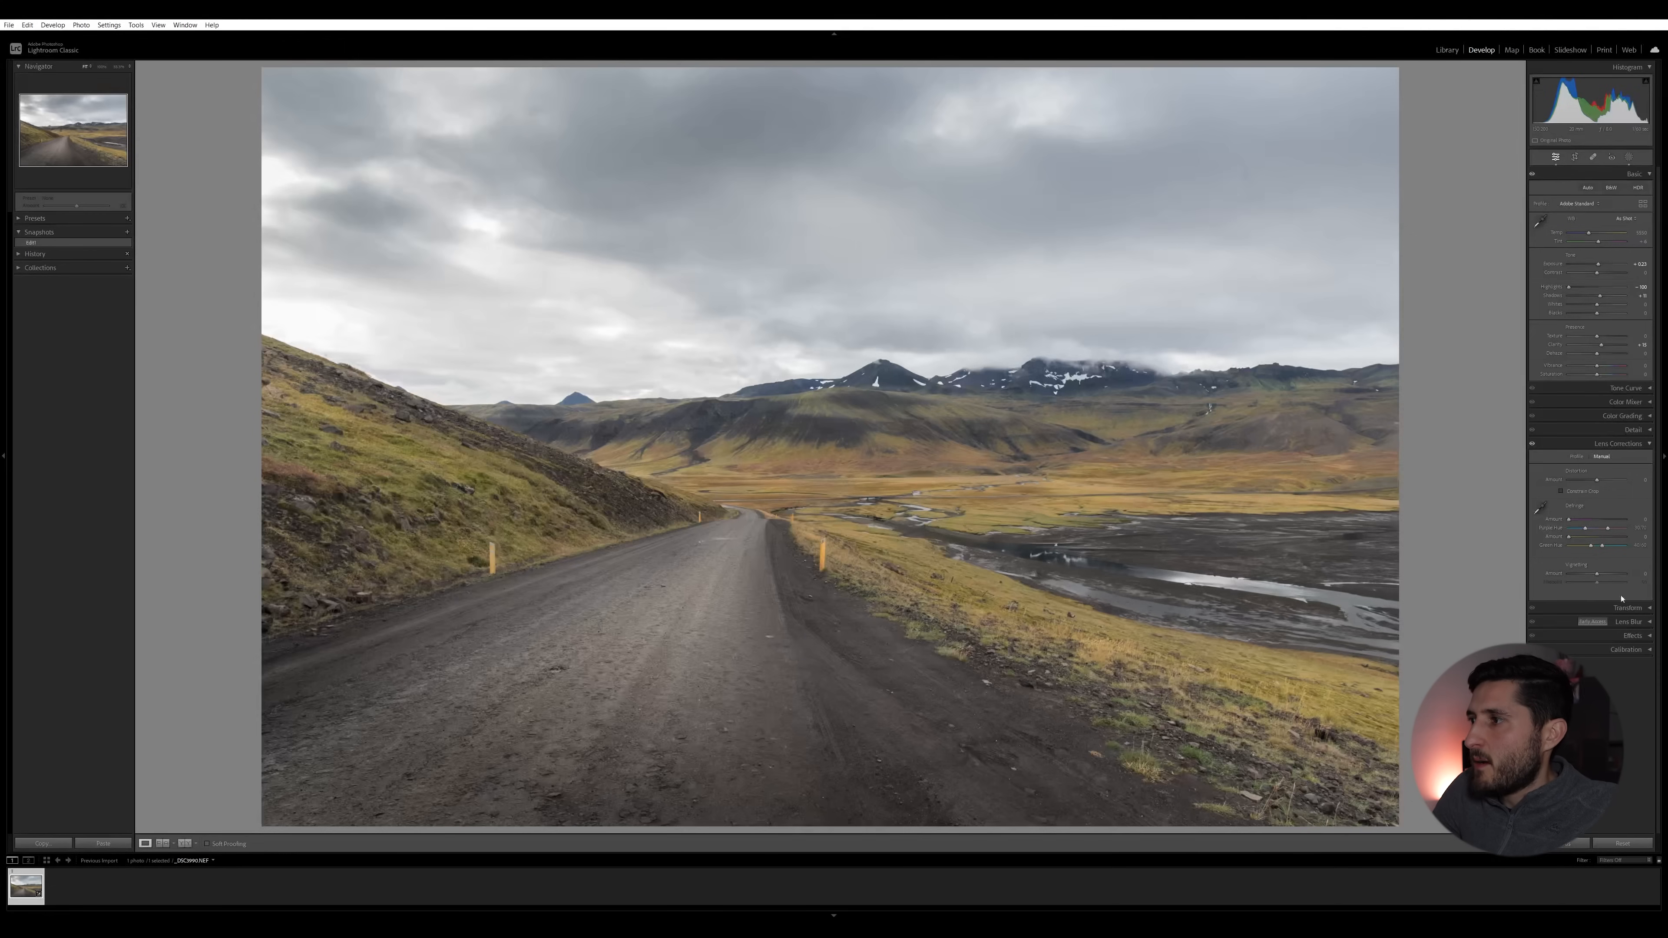
drag(1598, 574, 1589, 583)
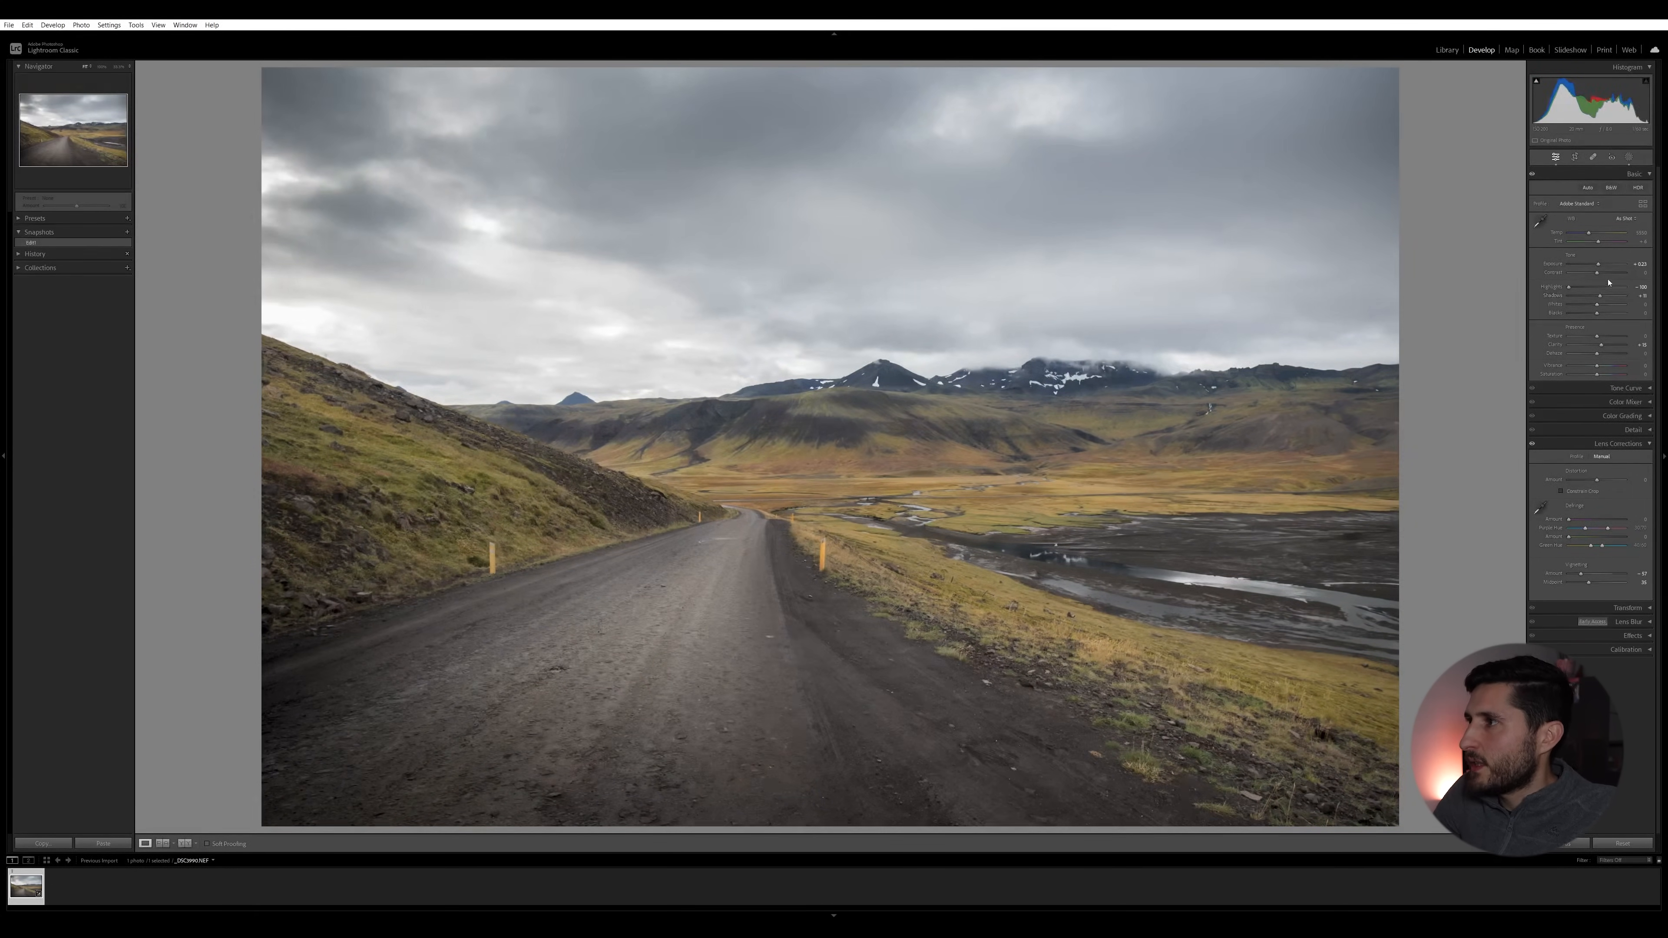
- Raise the photo's overall contrast and vibrance slightly, and show the before and after versions side by side
drag(1598, 275, 1600, 274)
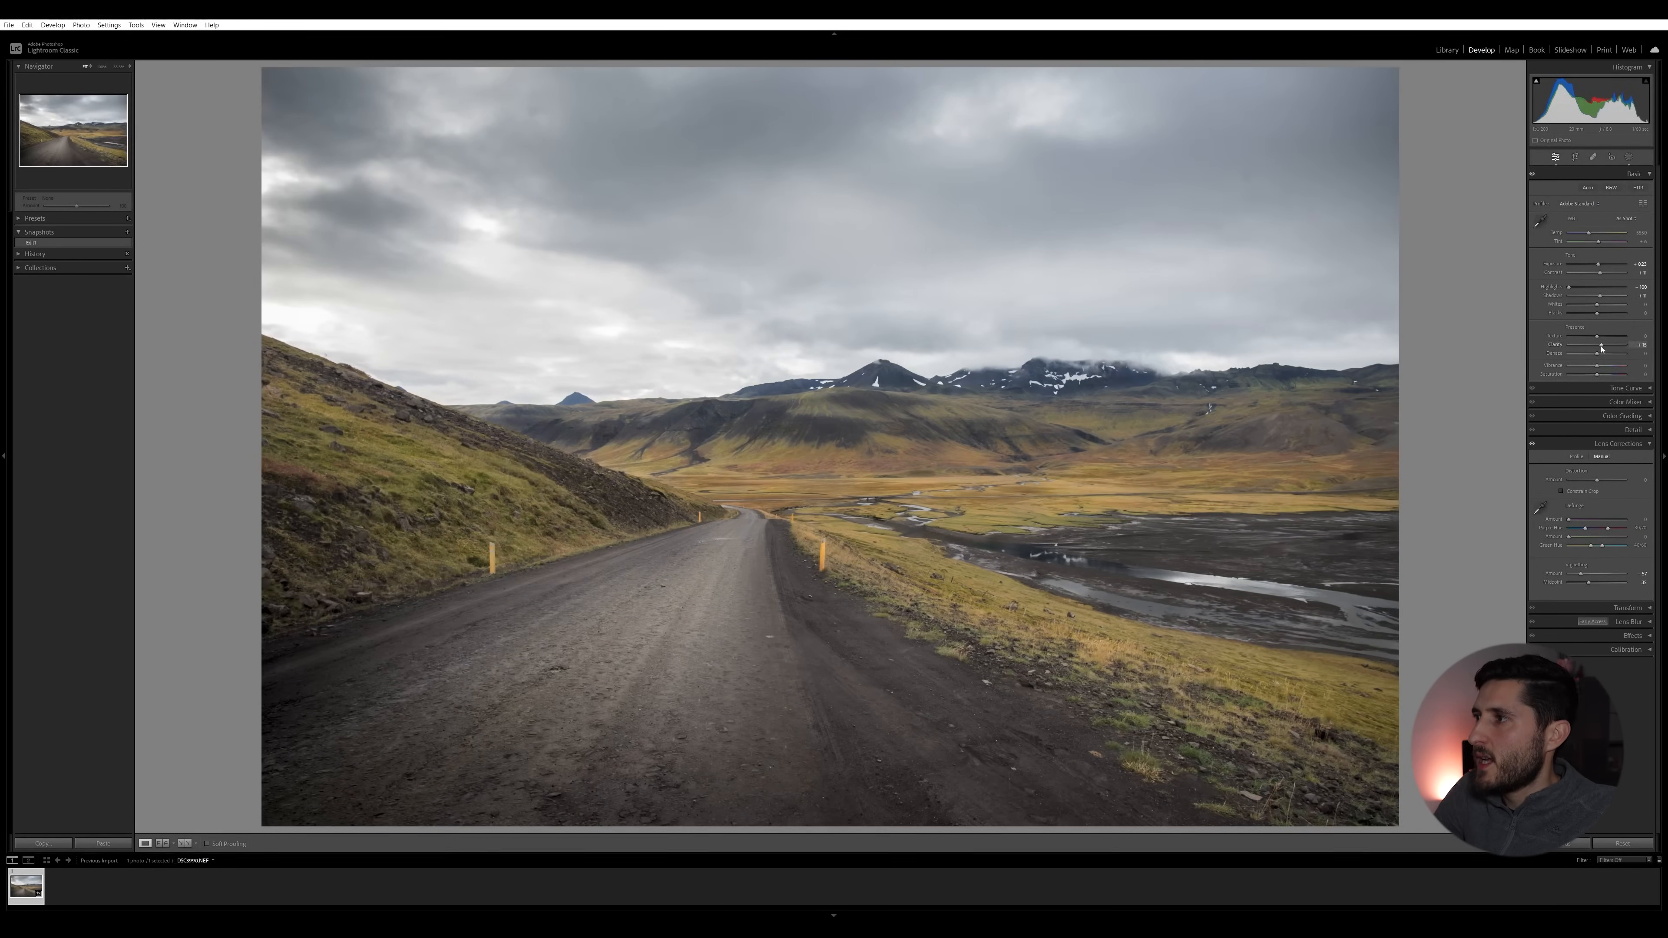
drag(1597, 367, 1602, 366)
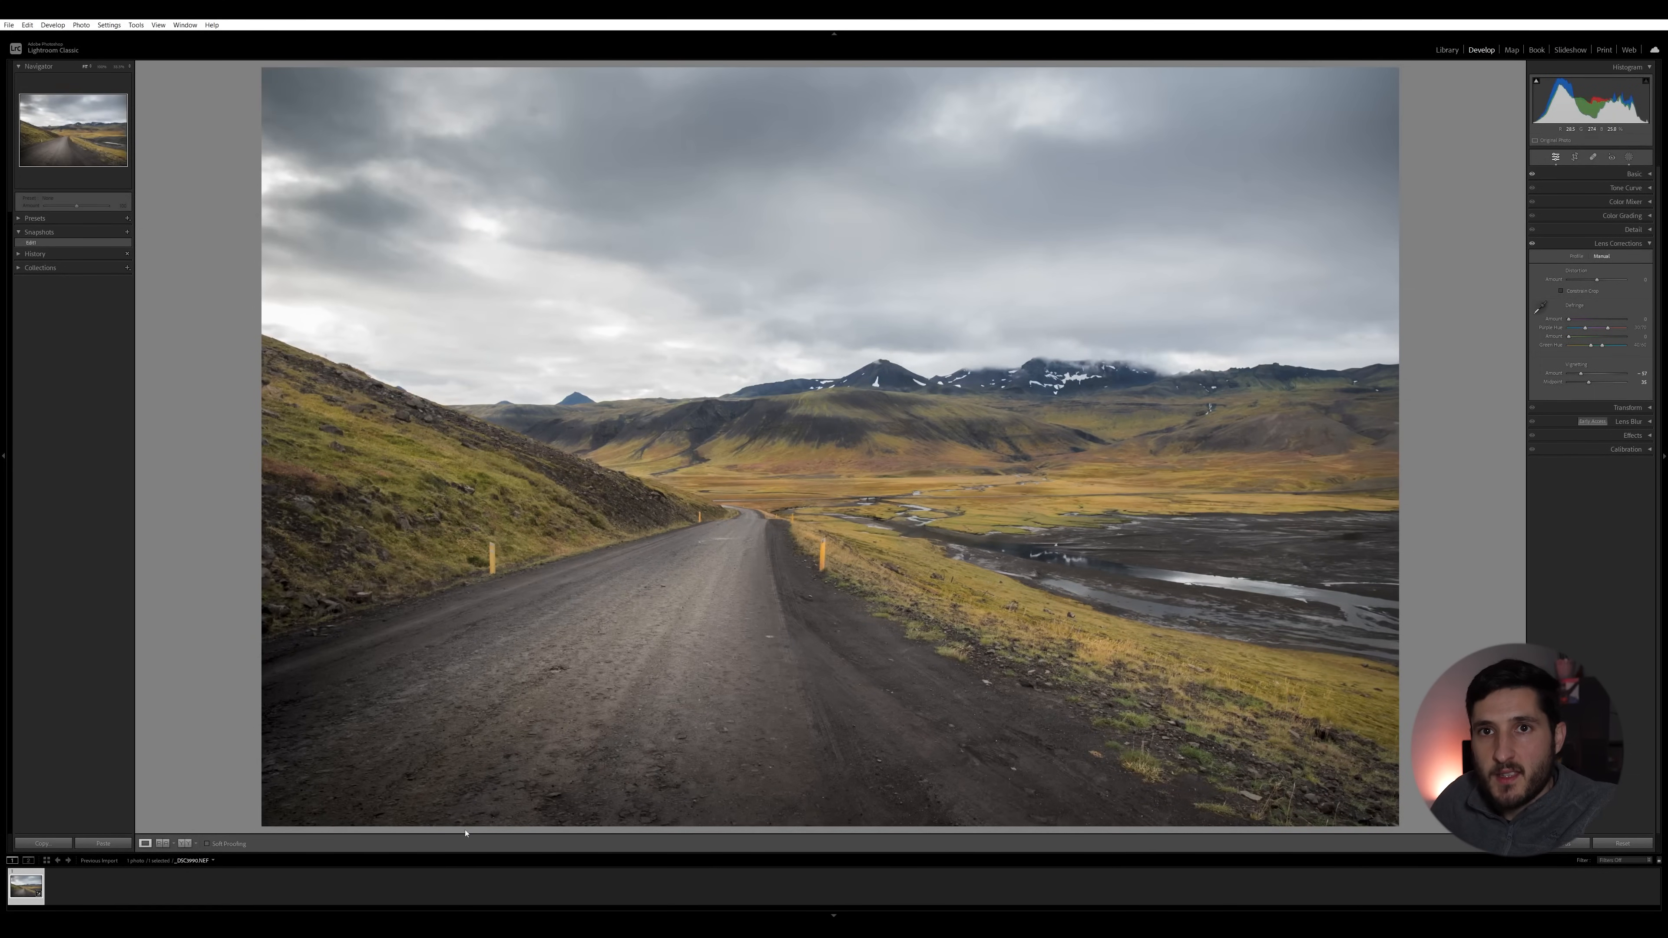
click(184, 843)
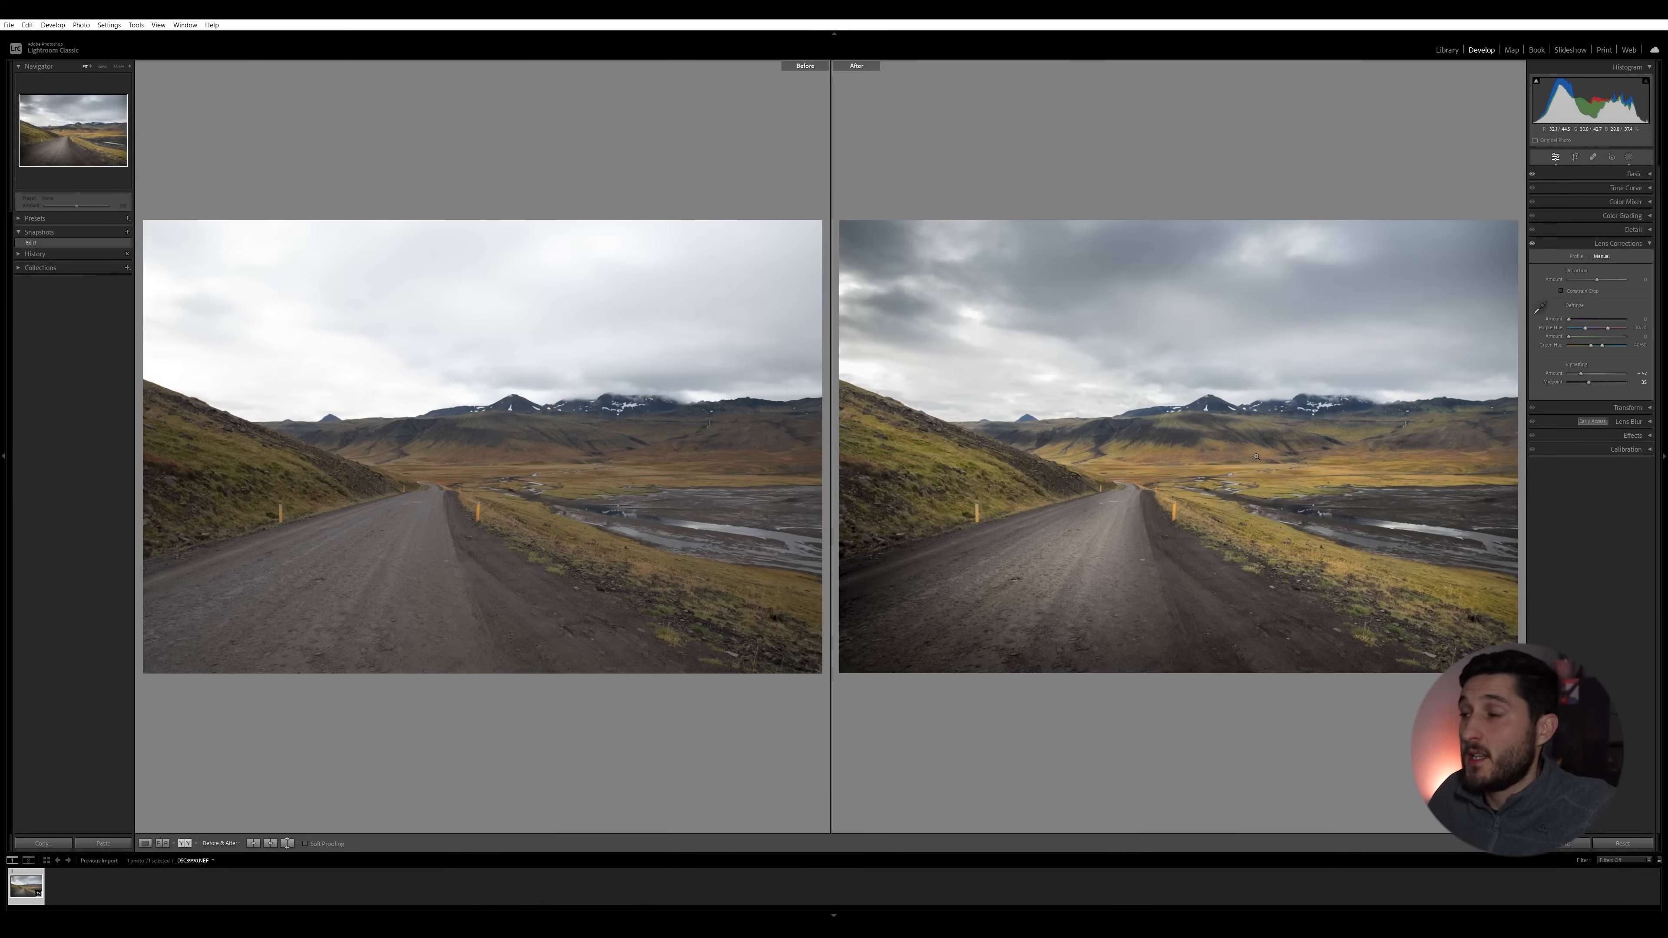